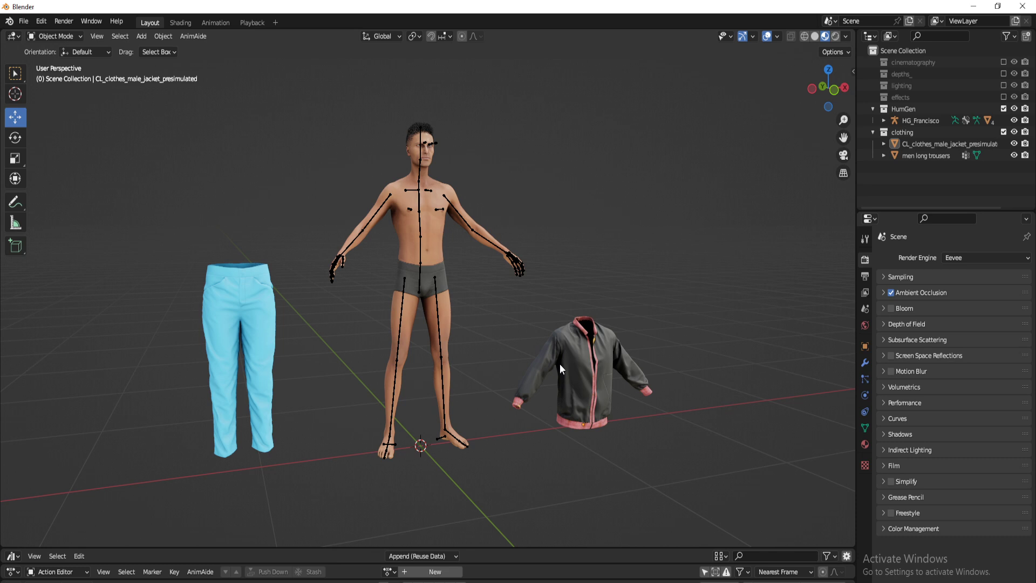
Show the Human Generator custom content options for adding an object as clothing
key(n)
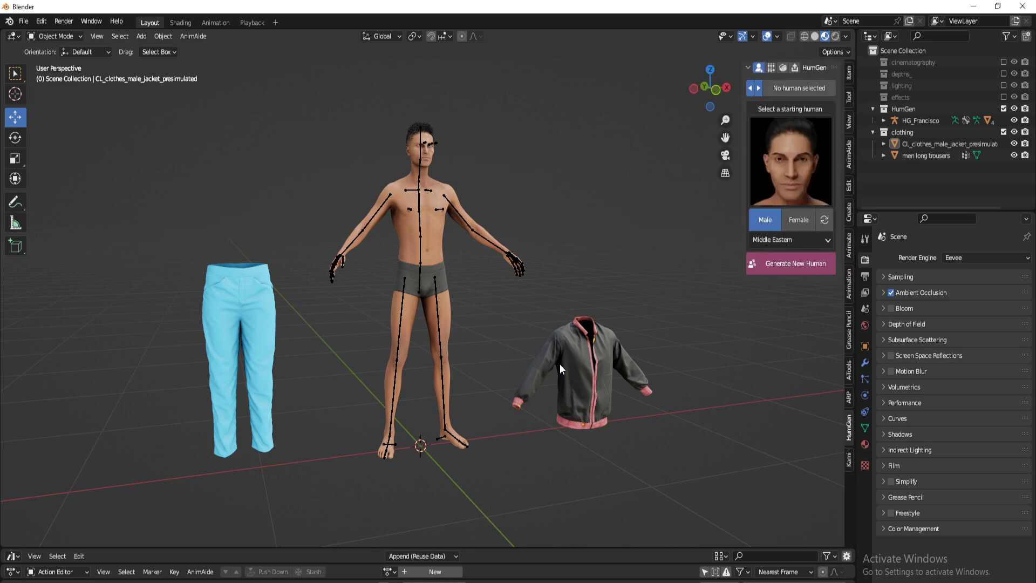
click(783, 68)
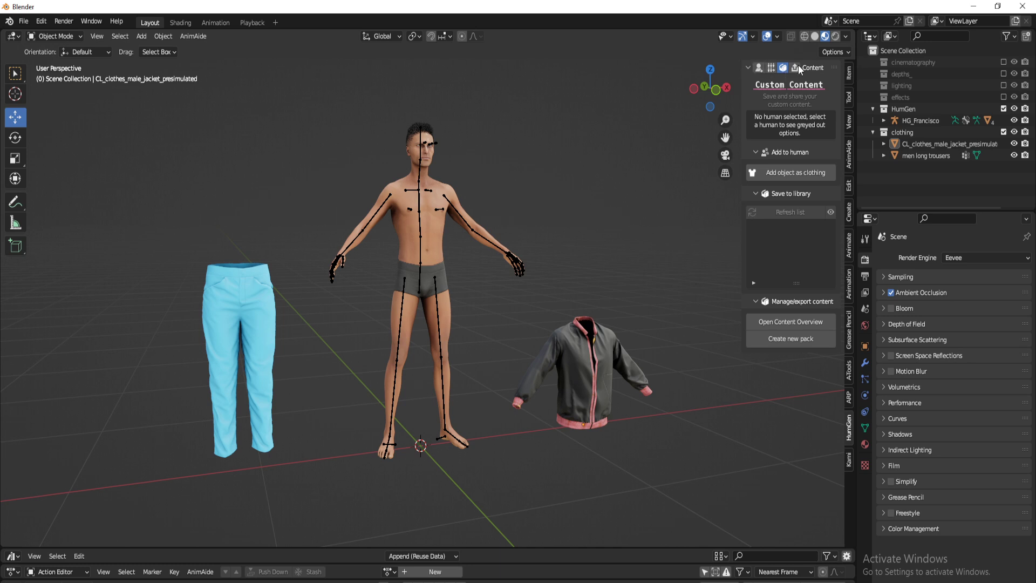
Switch to a separate Blender 3.3.2 session and examine the Human Generator extras and its developer tools
click(973, 6)
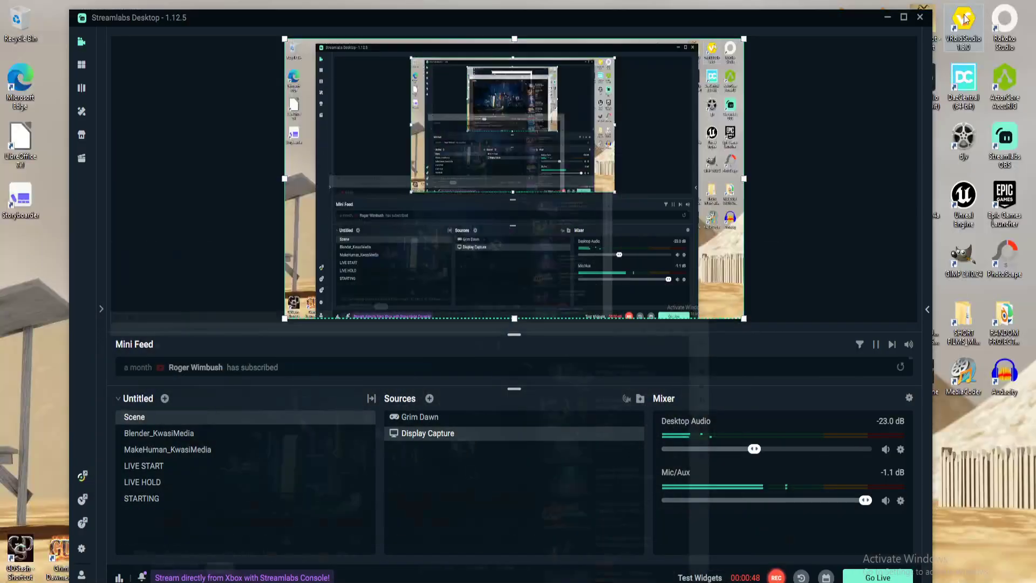
click(888, 16)
double_click(842, 26)
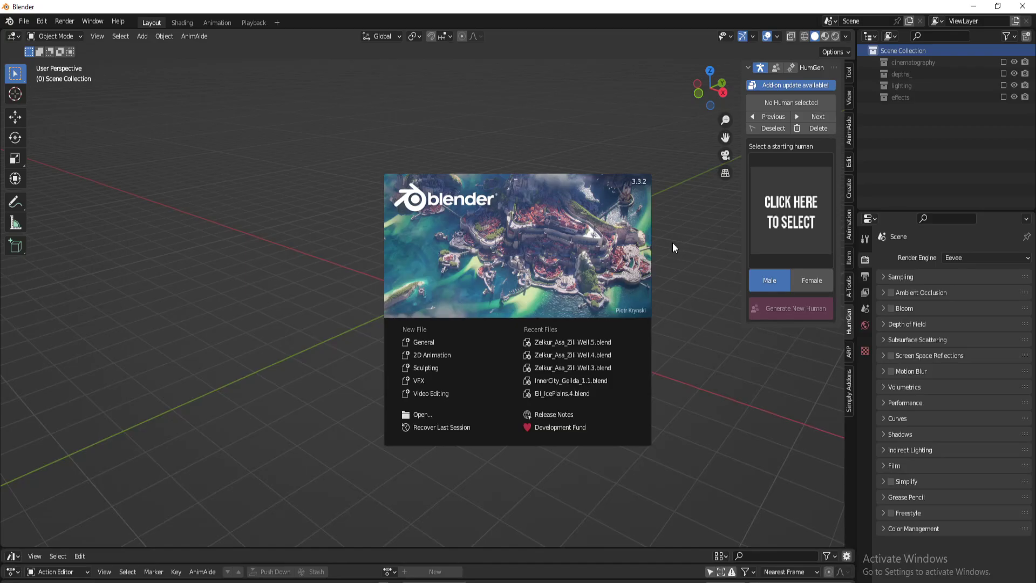
click(677, 243)
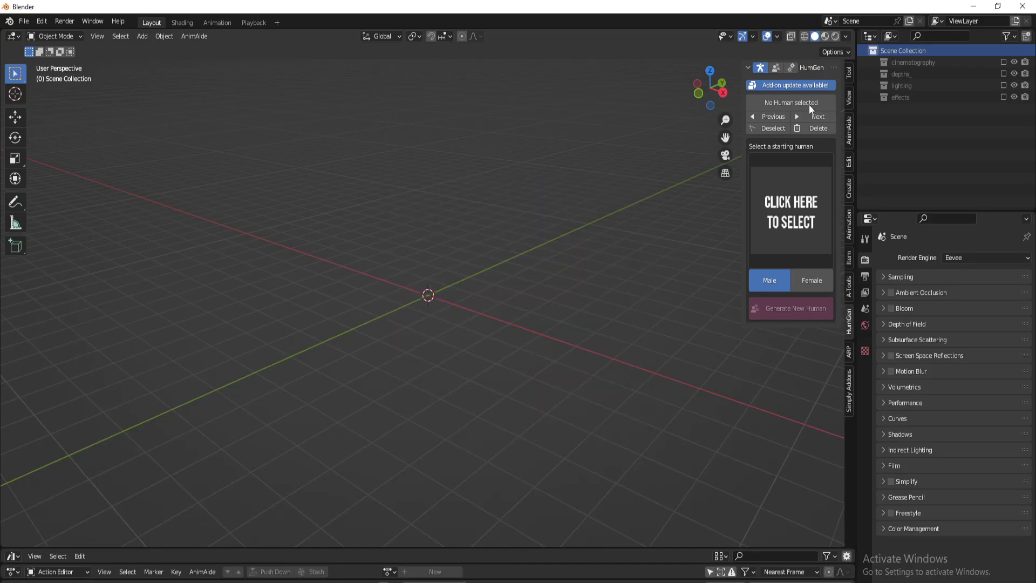
click(791, 68)
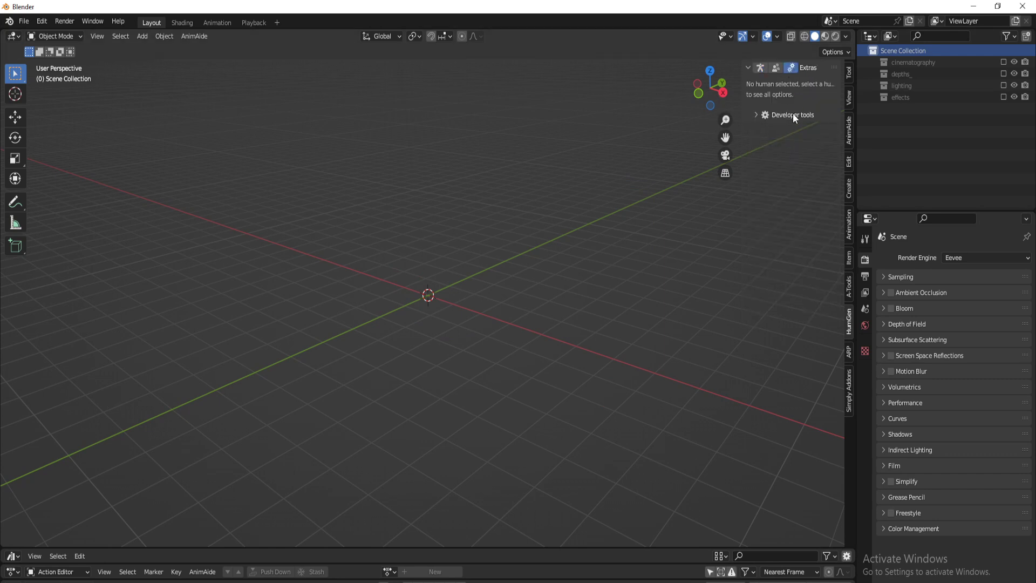
click(758, 116)
click(756, 116)
Create a new scene collection and place the CL_clothes_female_jacket_1 asset from the CL_4_Clothing library in it
right_click(899, 50)
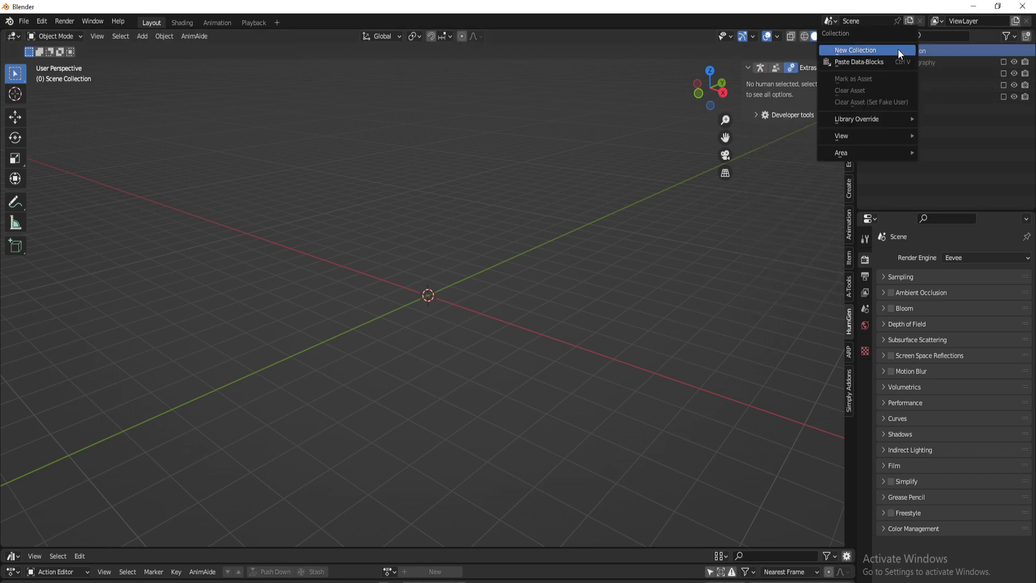
click(899, 50)
click(895, 110)
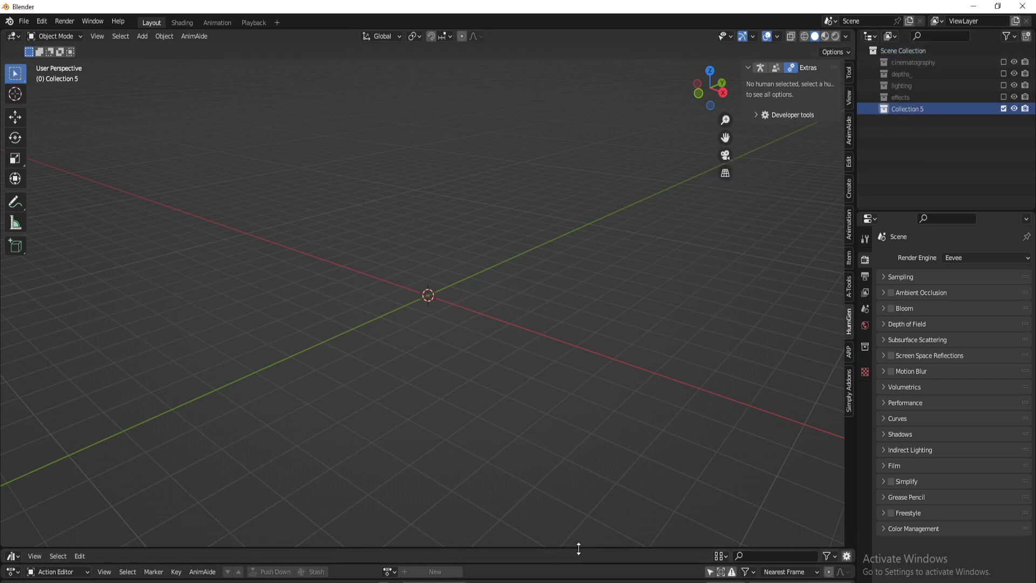
drag(578, 549, 539, 419)
click(74, 446)
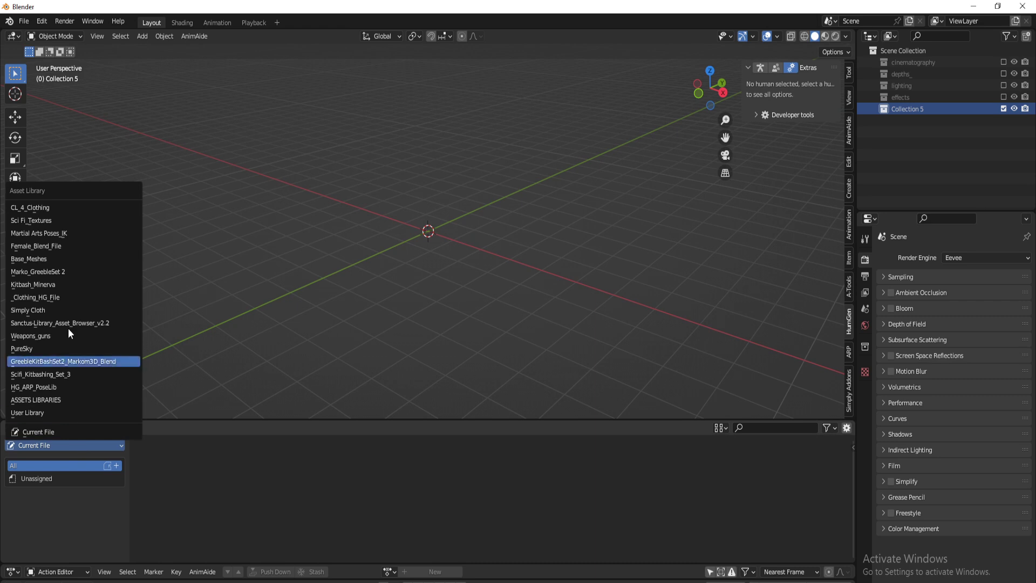
click(63, 210)
drag(318, 470, 445, 307)
Examine the Mesh -> Clothing options for the jacket and quit this Blender 3.3.2 session without saving
click(756, 114)
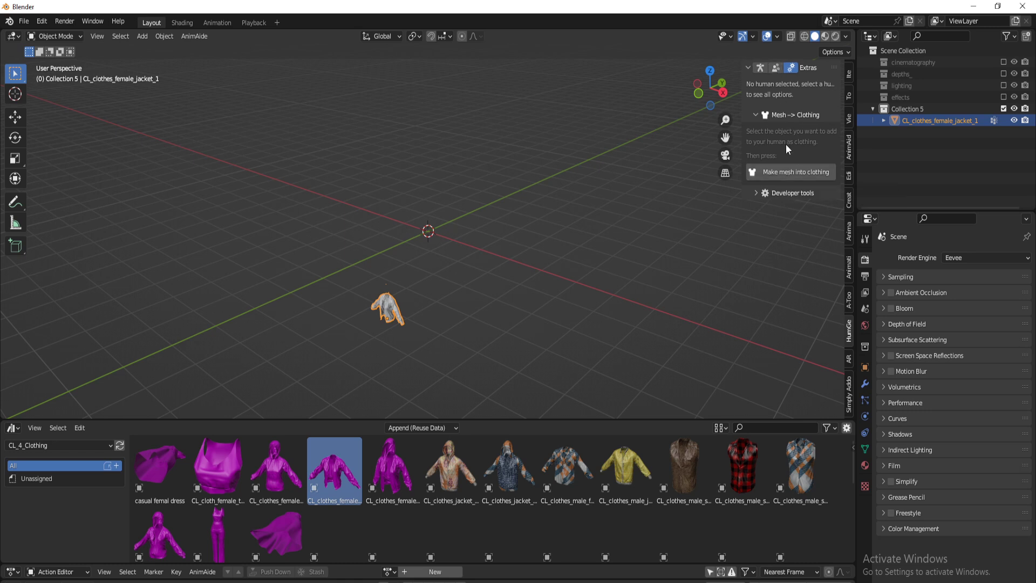
key(ctrl+q)
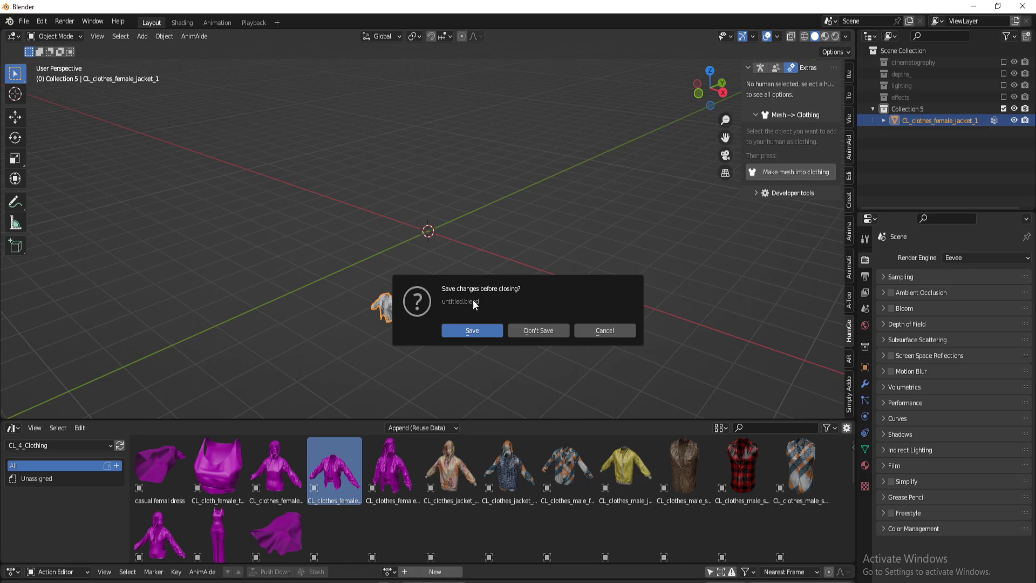
click(541, 328)
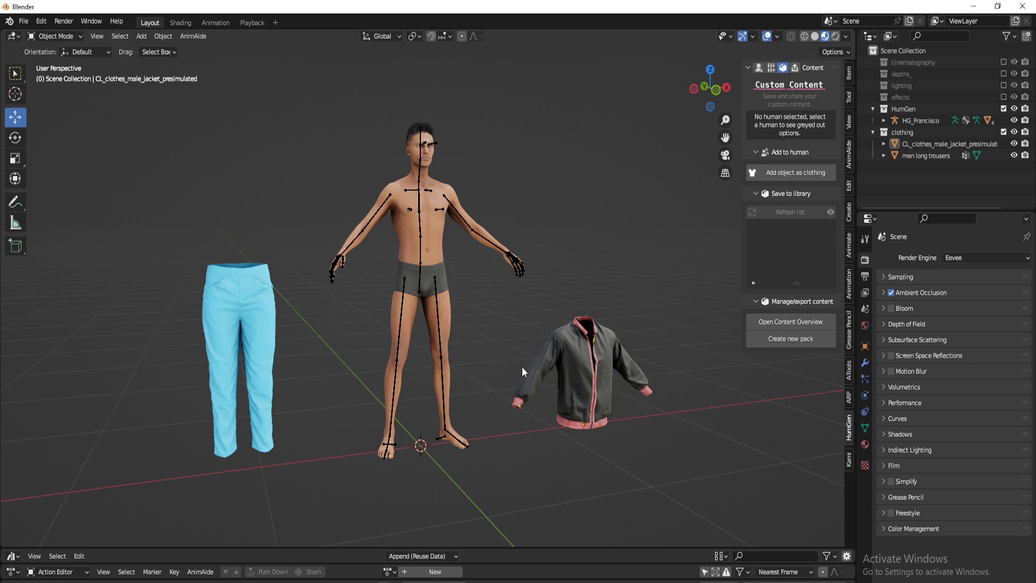
Select the male jacket and clear its location so it sits at the world origin, working in front view
key(n)
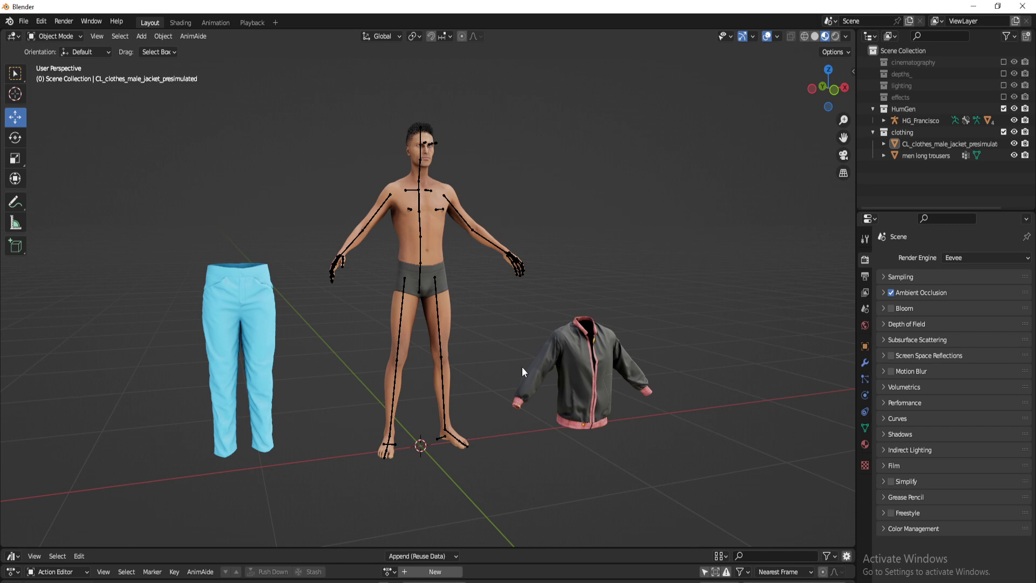
mouse_move(574, 376)
middle_down()
mouse_move(555, 370)
mouse_move(587, 373)
middle_up()
click(588, 373)
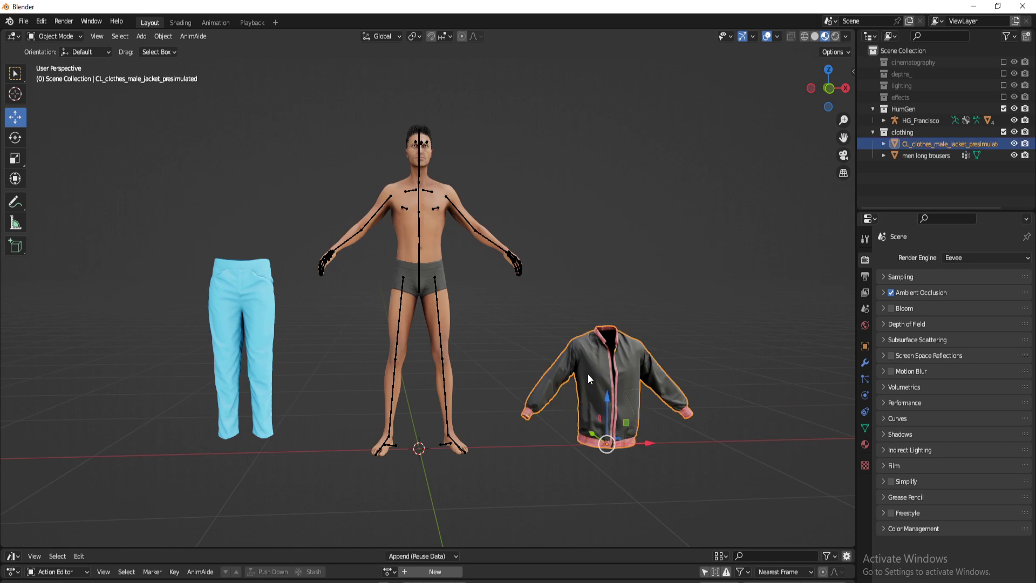
key(KP_1)
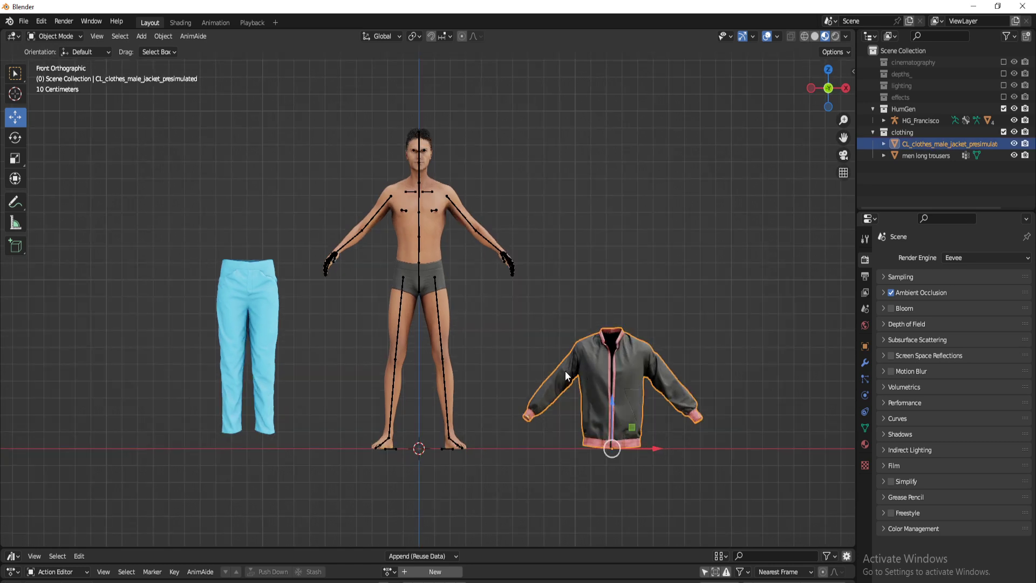
key(alt+g)
shift+middle_drag(522, 416, 548, 383)
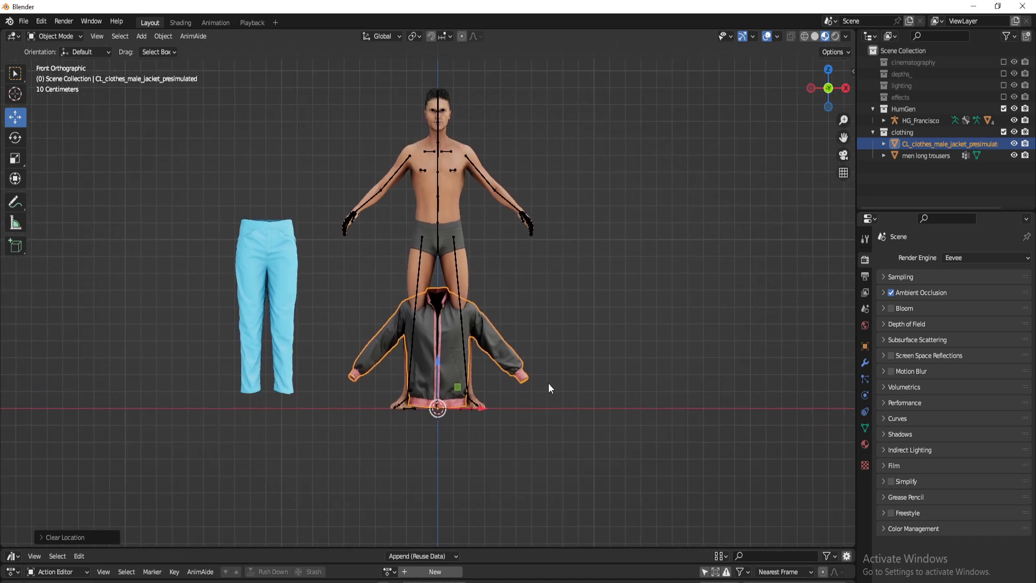
Raise the jacket along the global Z axis until it lines up with the character's torso
key(g)
key(z)
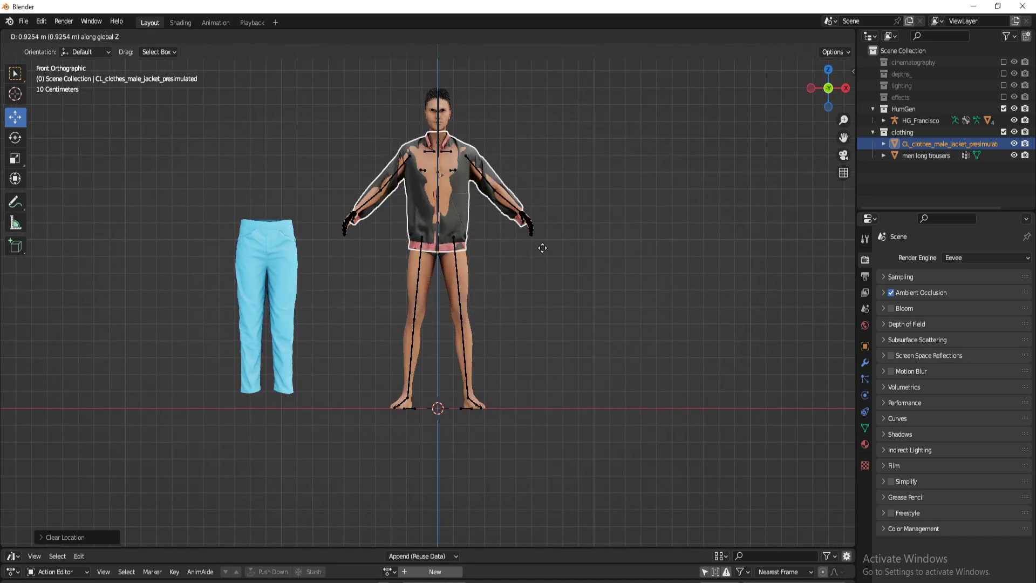
click(542, 237)
key(KP_Decimal)
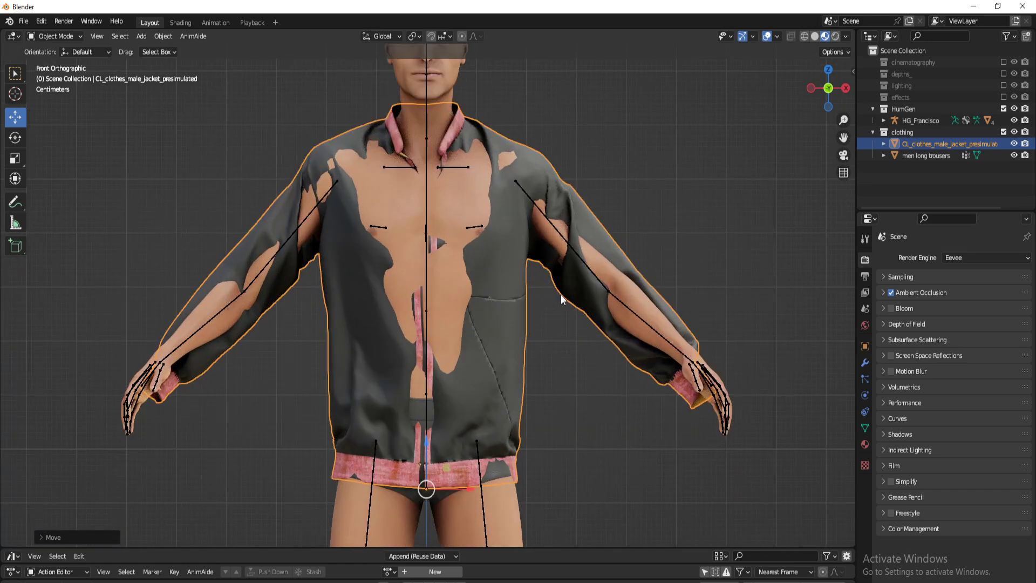
key(g)
key(z)
click(570, 294)
Apply all transforms to the jacket
scroll(552, 316, down, 3)
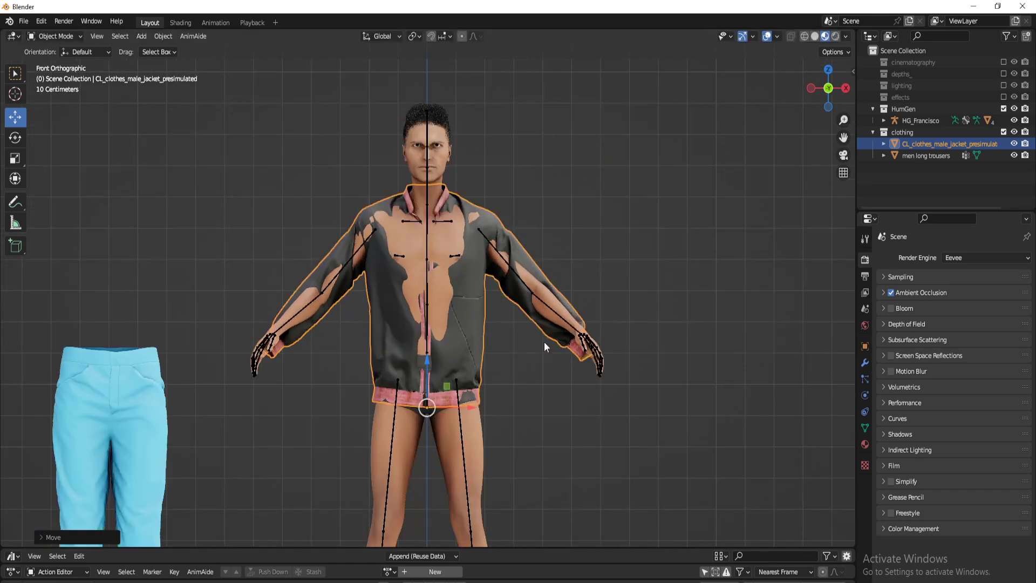
shift+middle_drag(553, 316, 554, 251)
key(ctrl+a)
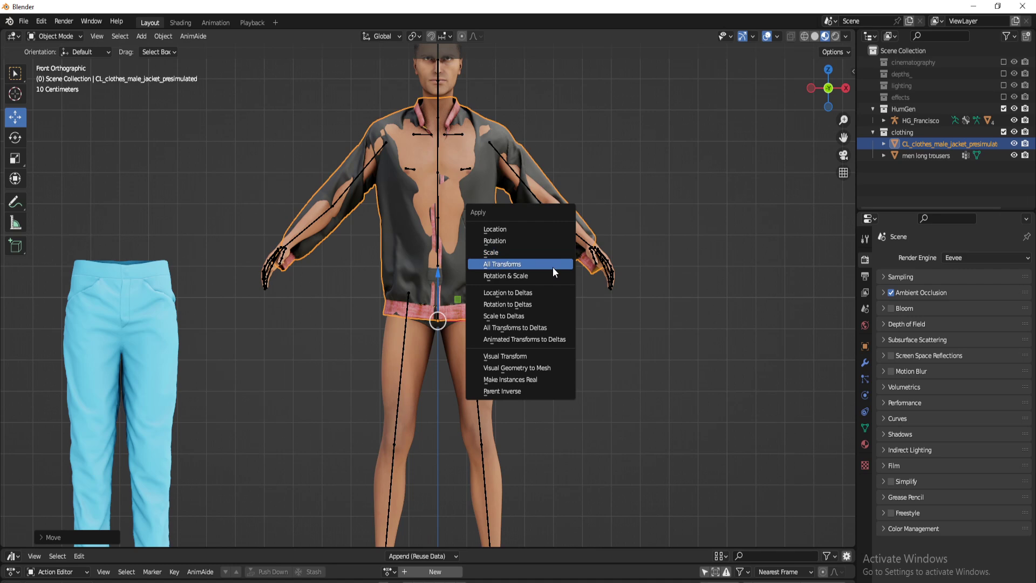
click(553, 269)
Put the jacket in Sculpt Mode and choose the Pose brush with X-axis symmetry enabled
middle_drag(656, 238, 542, 296)
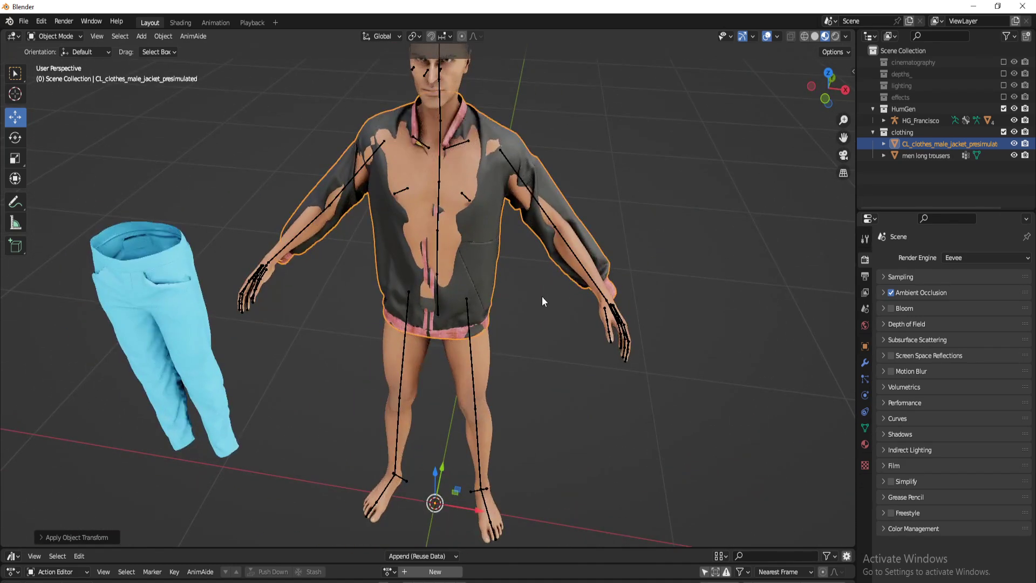
key(ctrl+Tab)
key(s)
click(15, 461)
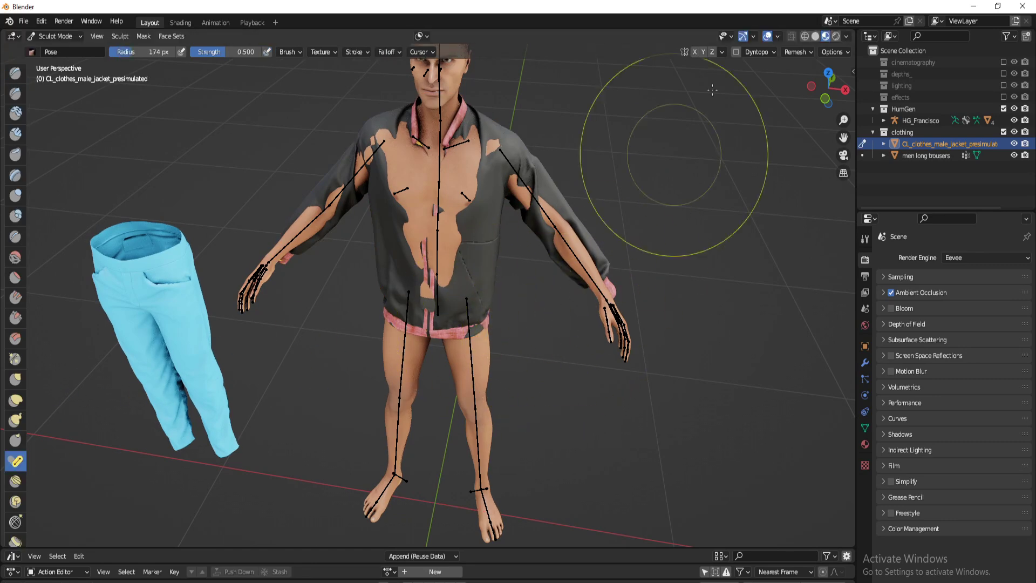
click(695, 51)
Bend both jacket sleeves toward the character's wrists in top view using the Pose brush at 128 px radius
mouse_move(523, 196)
middle_down()
mouse_move(481, 279)
mouse_move(548, 270)
middle_up()
key(KP_7)
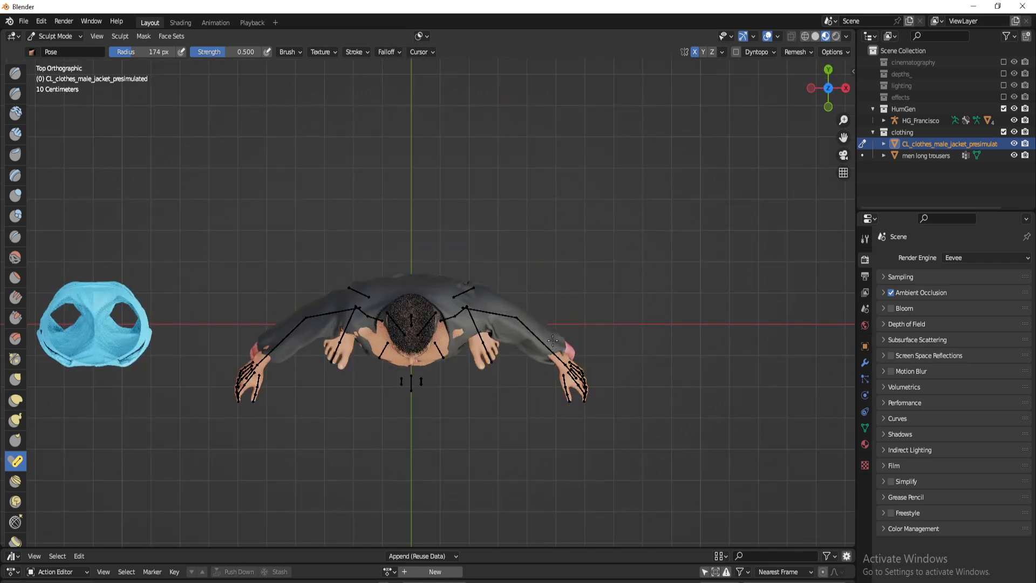
key(f)
click(568, 362)
drag(571, 357, 565, 364)
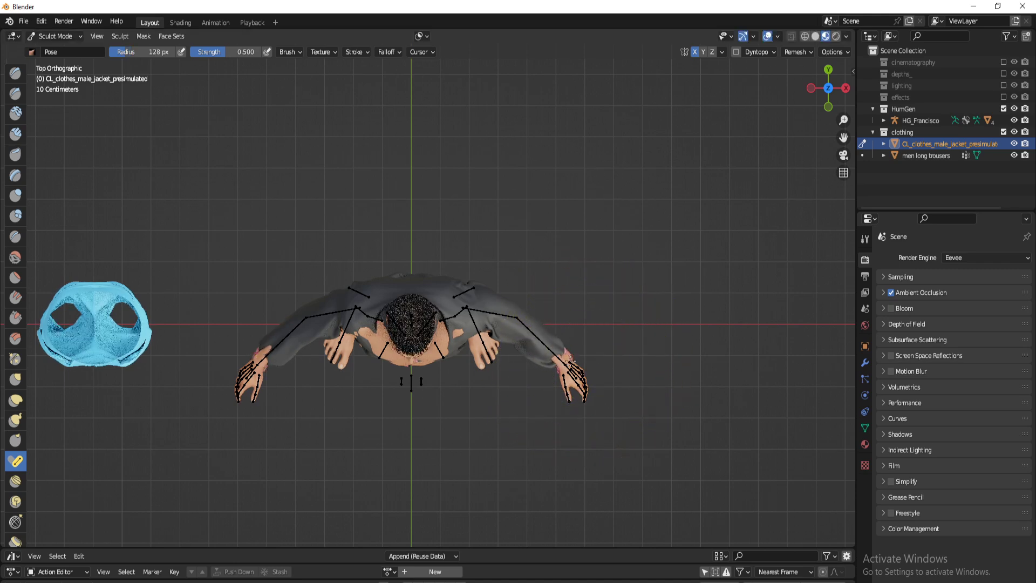
Pose the sleeve ends toward the hands in front view at 210 px radius and return to Object Mode
middle_drag(567, 342, 555, 340)
key(KP_1)
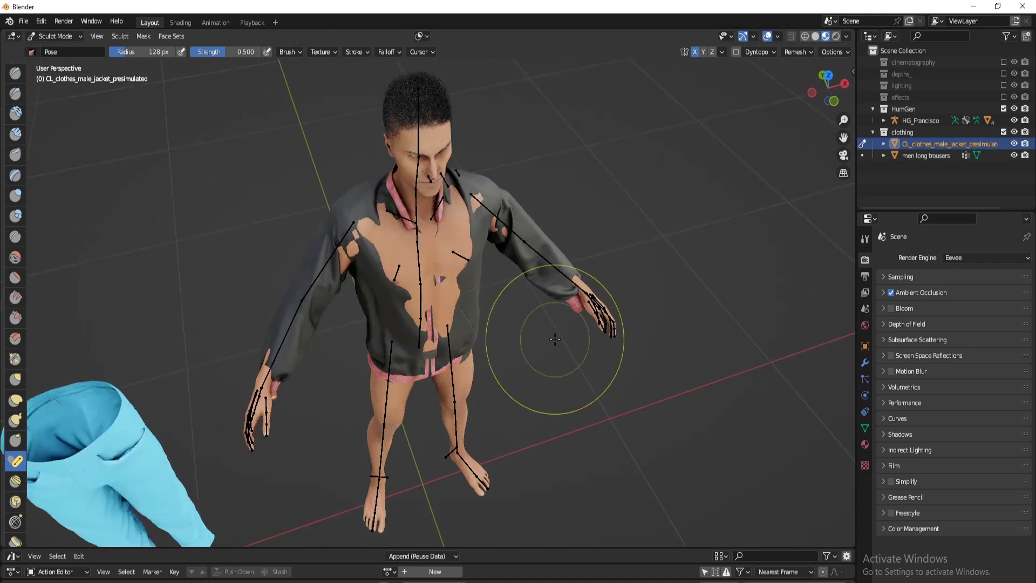
scroll(594, 281, up, 5)
key(f)
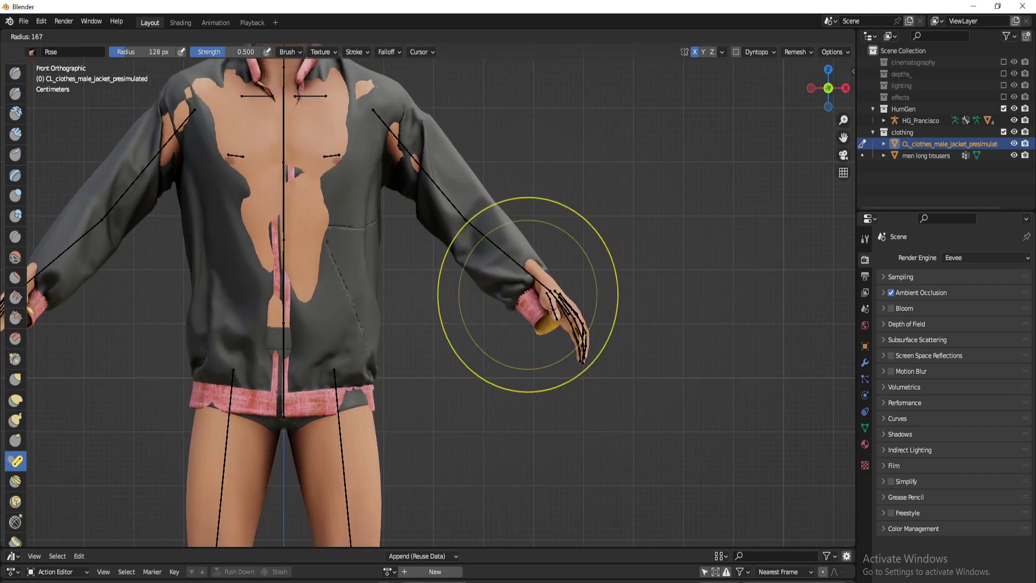
click(529, 310)
drag(529, 310, 539, 324)
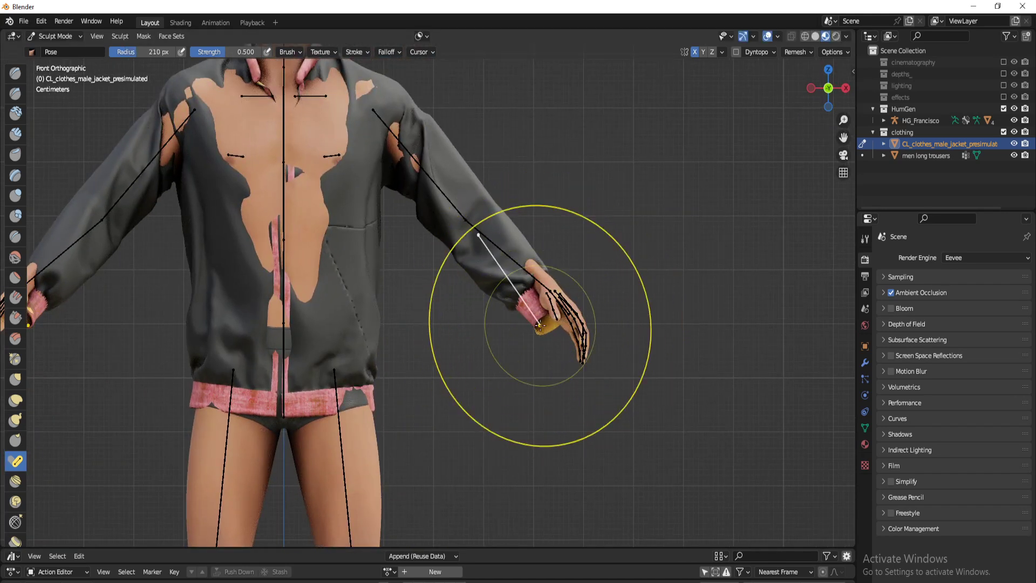
key(ctrl+Tab)
click(453, 326)
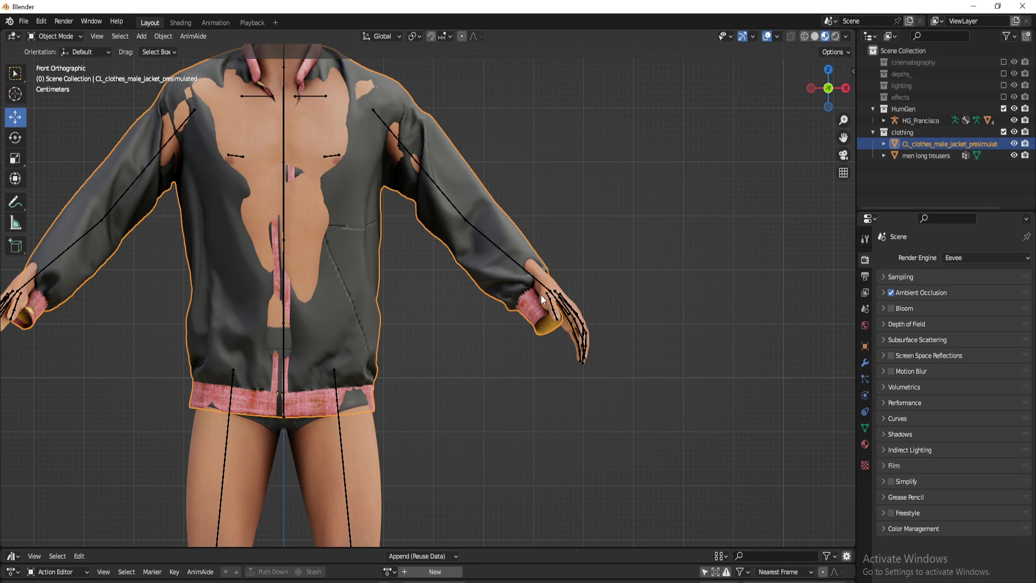
Resume sculpting the jacket and shift the sleeve cuffs around the wrists with the Elastic Deform brush
key(ctrl+Tab)
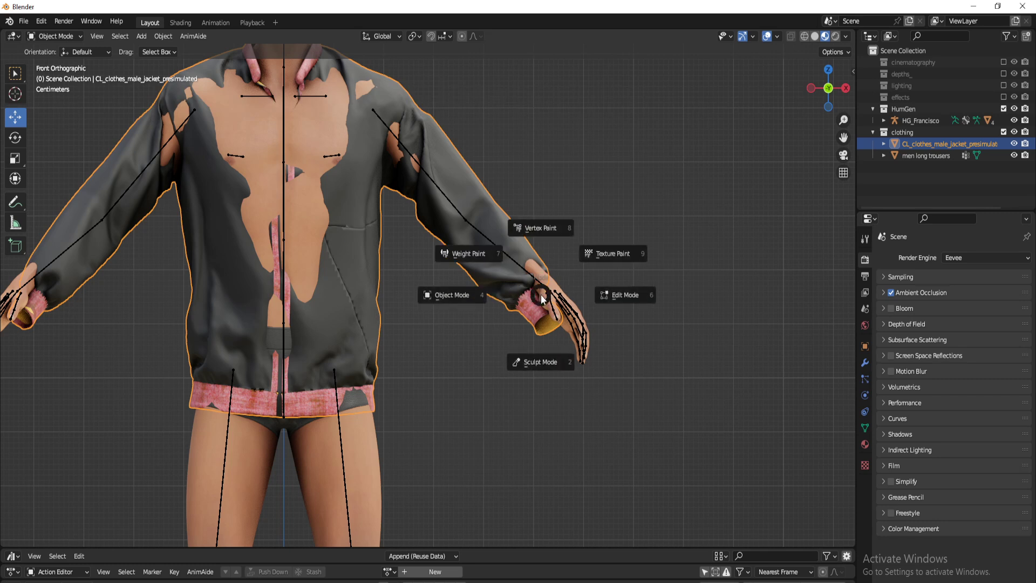
click(545, 358)
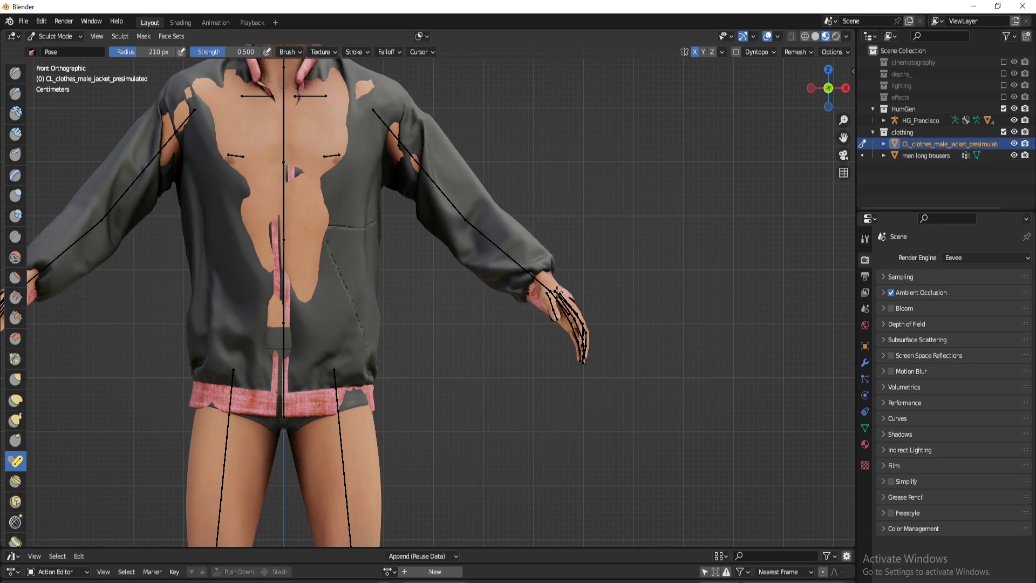
key(g)
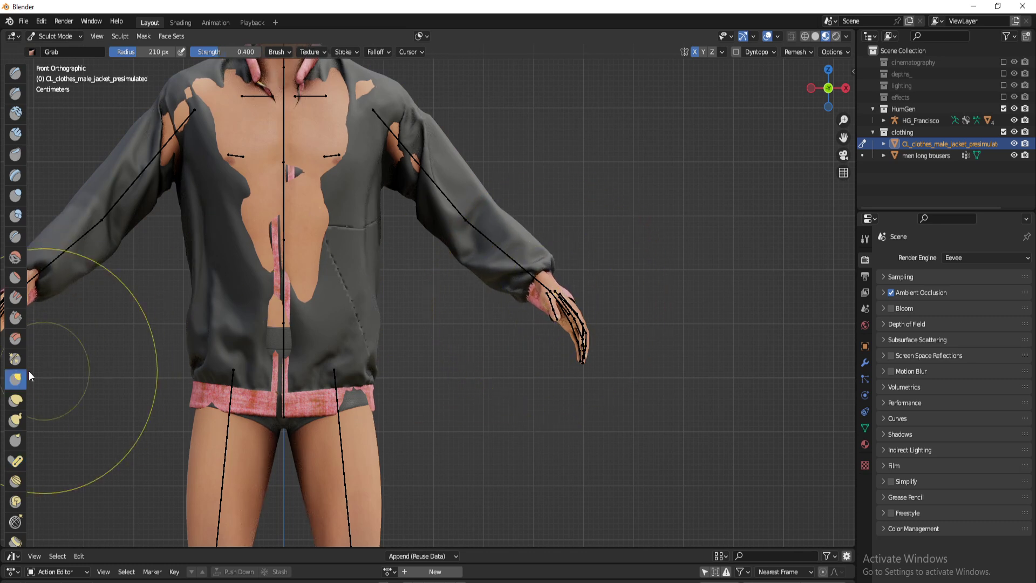
click(16, 400)
drag(521, 312, 508, 268)
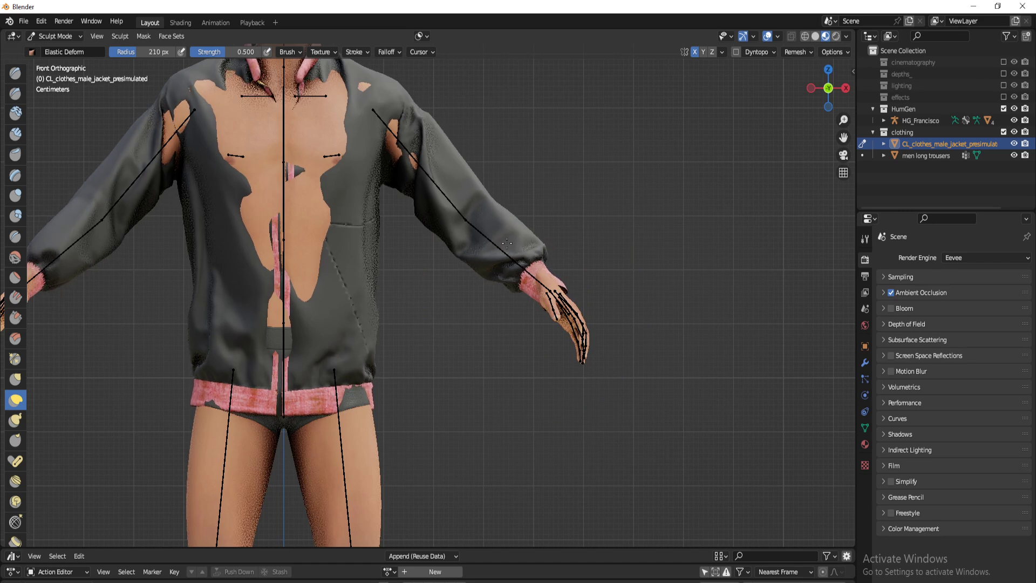
Turn off X-axis symmetry and adjust the cuff on the character's right wrist with the Elastic Deform brush
mouse_move(468, 296)
shift+middle_down()
mouse_move(575, 264)
mouse_move(626, 135)
shift+middle_up()
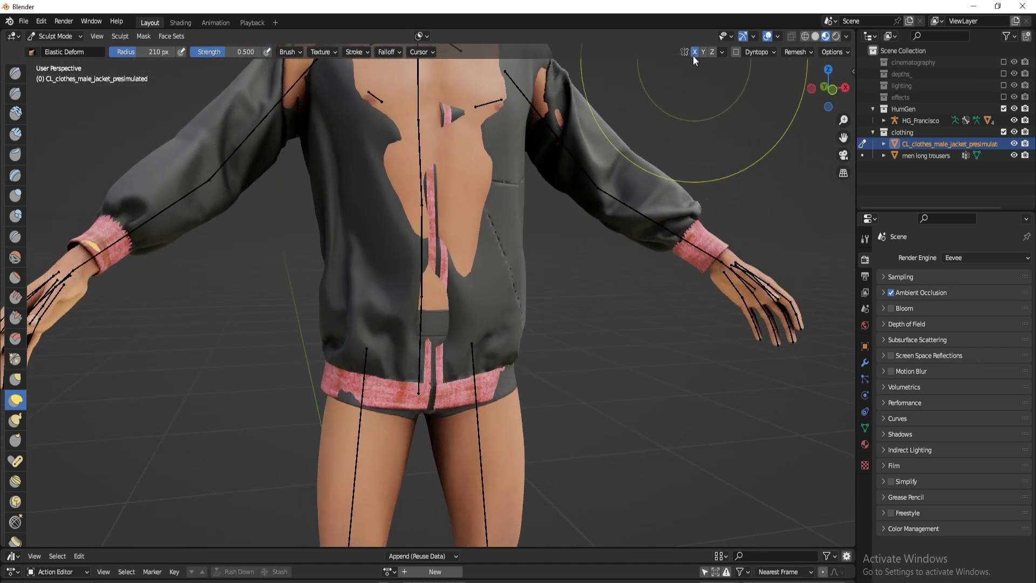
shift+middle_drag(175, 273, 304, 250)
drag(272, 223, 267, 232)
middle_drag(267, 232, 453, 370)
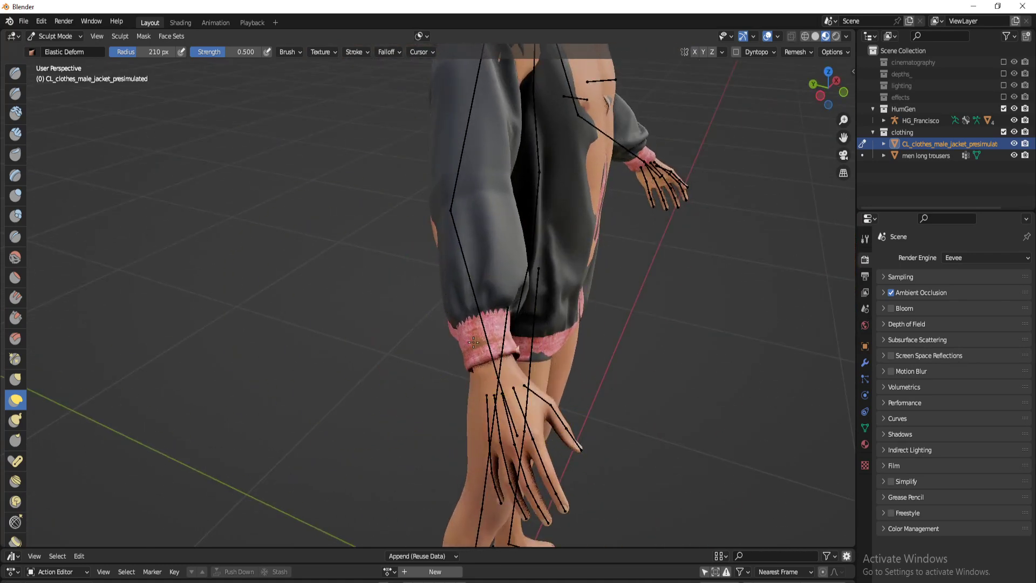
mouse_move(605, 326)
middle_down()
mouse_move(448, 297)
mouse_move(381, 243)
middle_up()
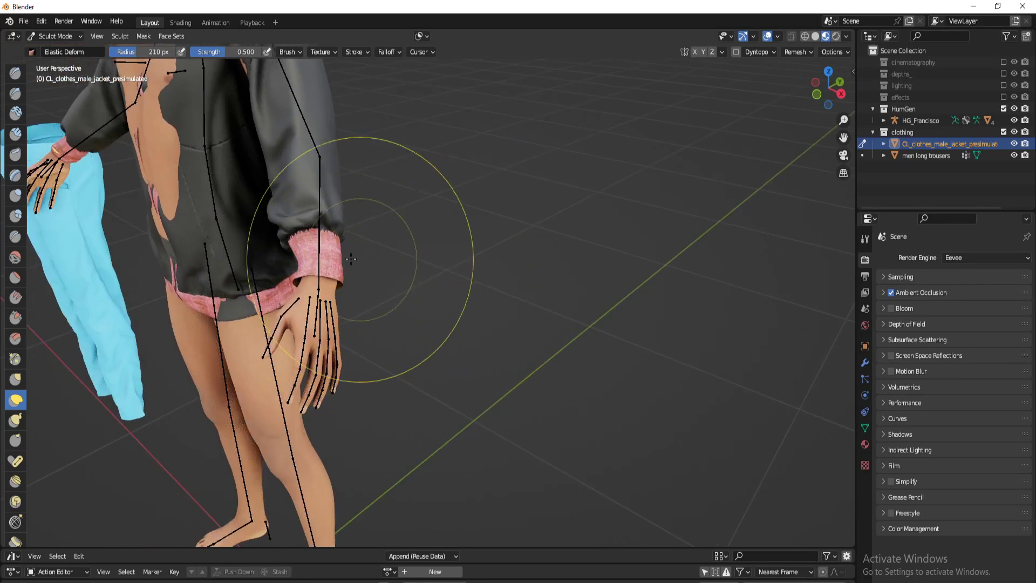
Switch to the Grab brush at 128 px radius and turn on X-axis symmetry for the jacket
middle_drag(333, 266, 400, 301)
middle_drag(430, 235, 422, 264)
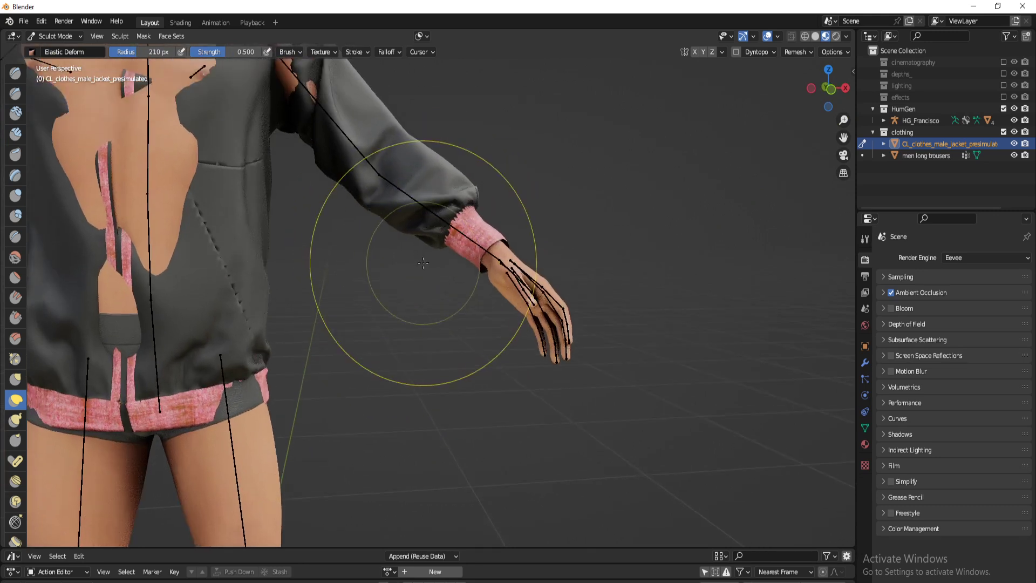
key(g)
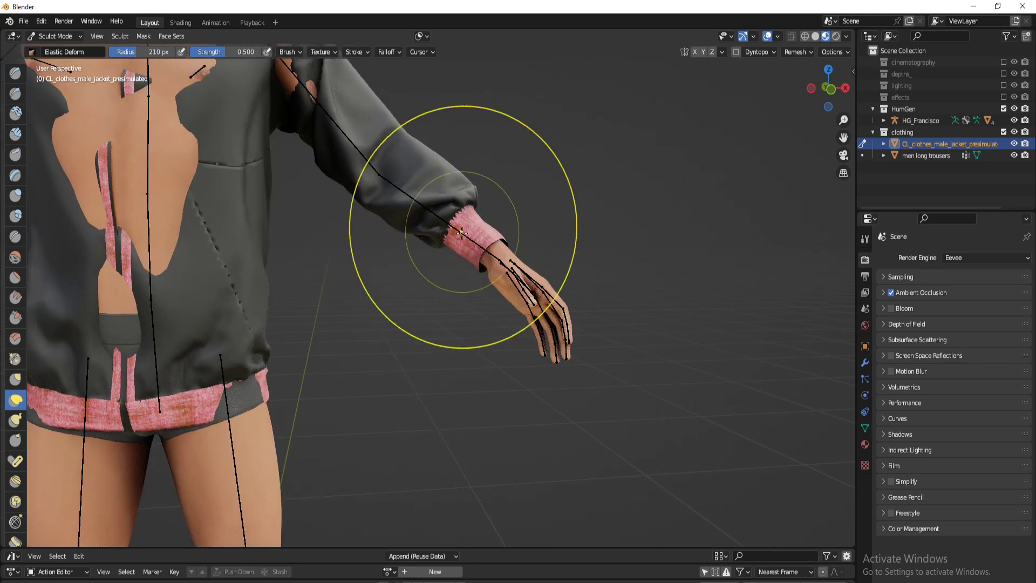
key(f)
click(554, 272)
mouse_move(320, 120)
shift+middle_down()
mouse_move(390, 239)
mouse_move(594, 135)
shift+middle_up()
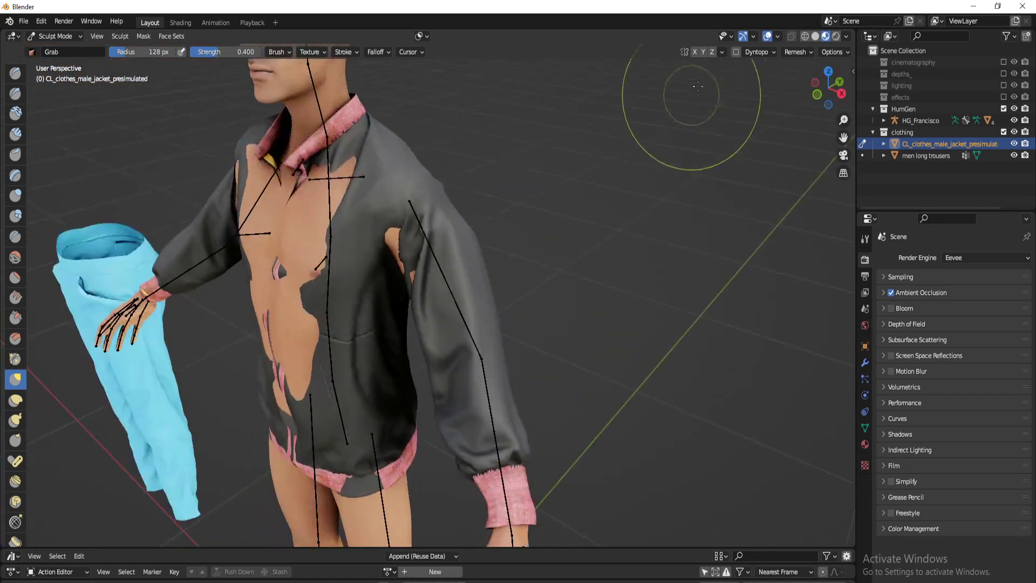
click(694, 54)
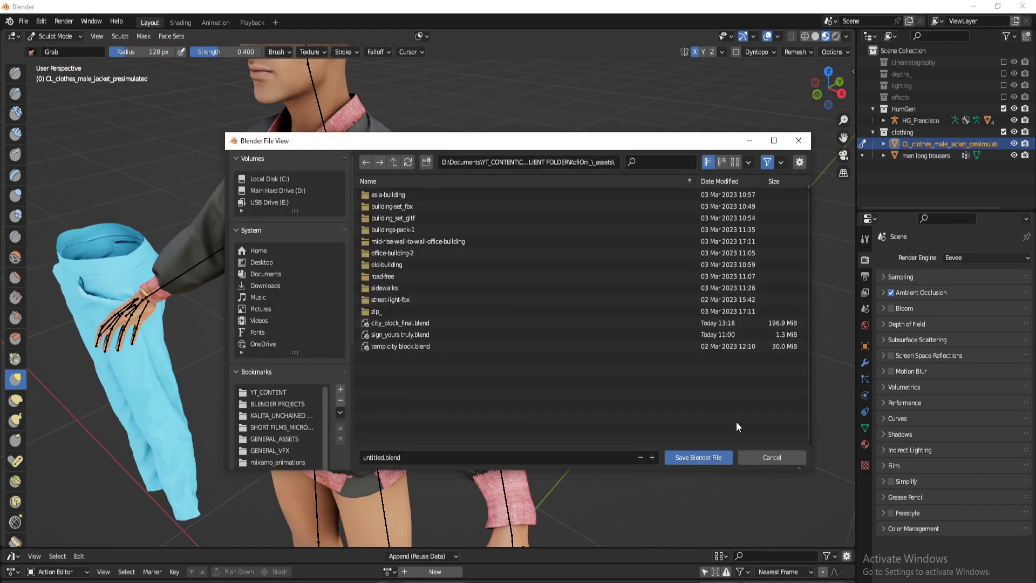
Set the Grab radius to 188 px and pull the jacket's front and hem over the exposed skin
middle_drag(516, 358, 426, 323)
key(f)
shift+middle_drag(437, 290, 454, 301)
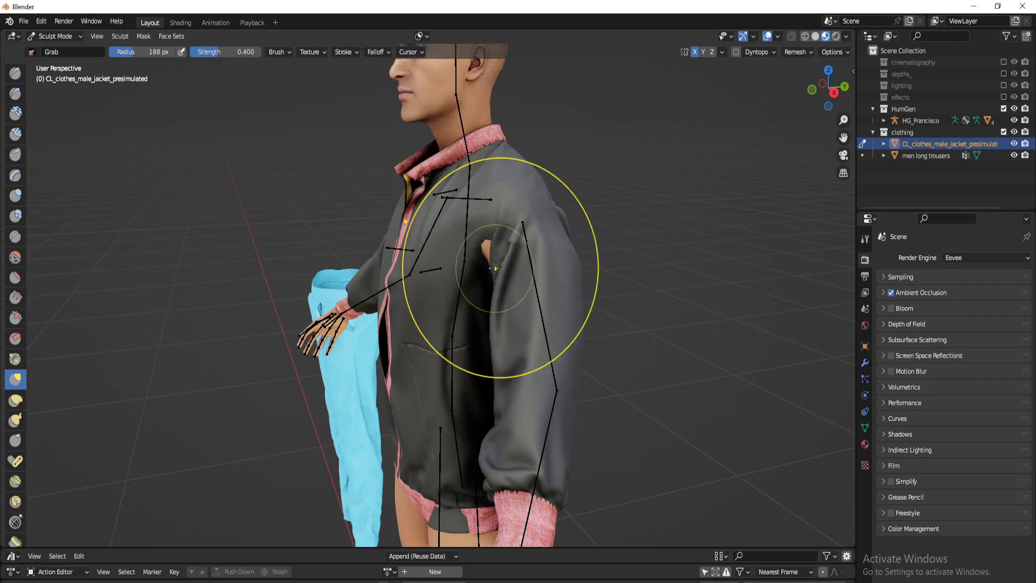
shift+middle_drag(464, 372, 469, 235)
drag(462, 357, 443, 358)
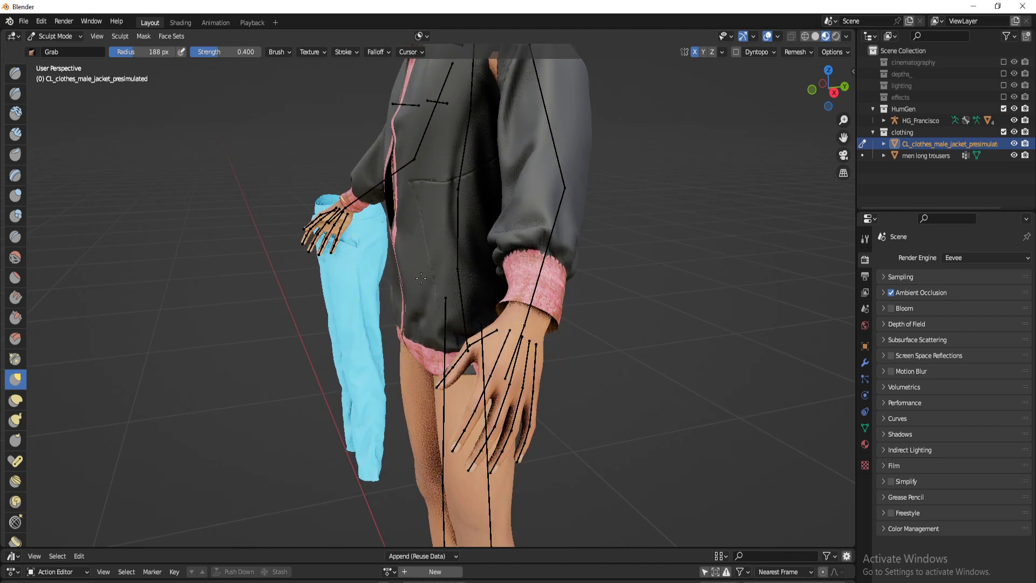
Grab the jacket's lower front beside the hip and its armpits symmetrically to cover the body
middle_drag(445, 307, 510, 324)
drag(484, 345, 492, 339)
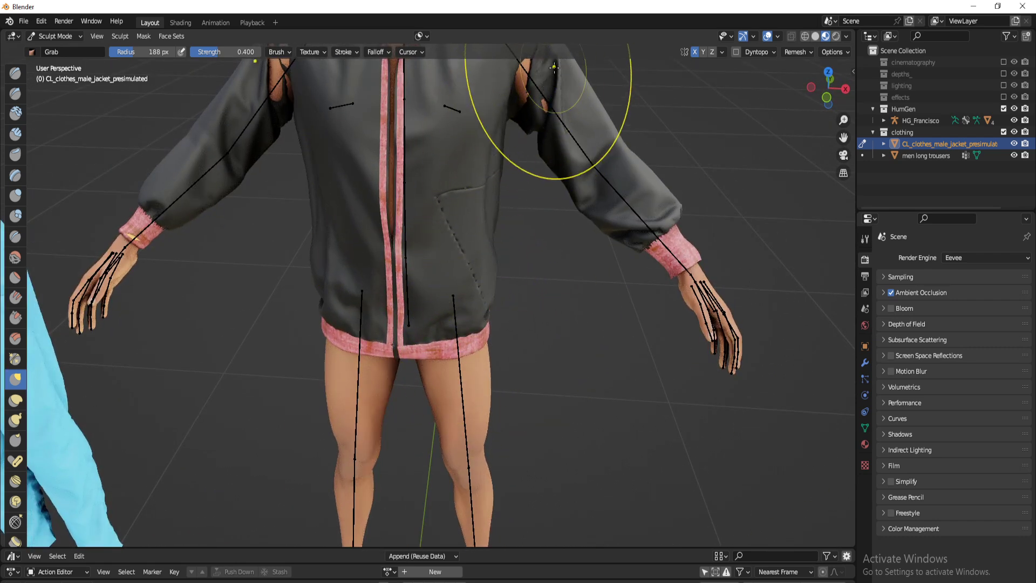
middle_drag(543, 139, 516, 214)
drag(512, 206, 523, 219)
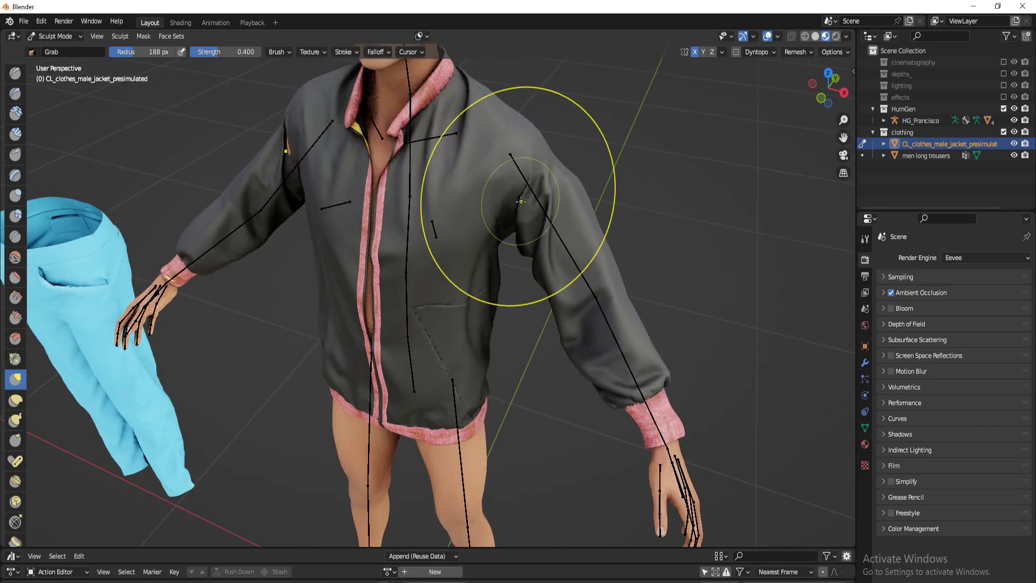
Turn off X-axis symmetry and pull the fabric over the skin at the right sleeve's elbow and armpit with the Grab brush
click(696, 51)
mouse_move(426, 181)
middle_down()
mouse_move(482, 167)
mouse_move(410, 253)
mouse_move(358, 217)
mouse_move(486, 248)
mouse_move(456, 232)
middle_up()
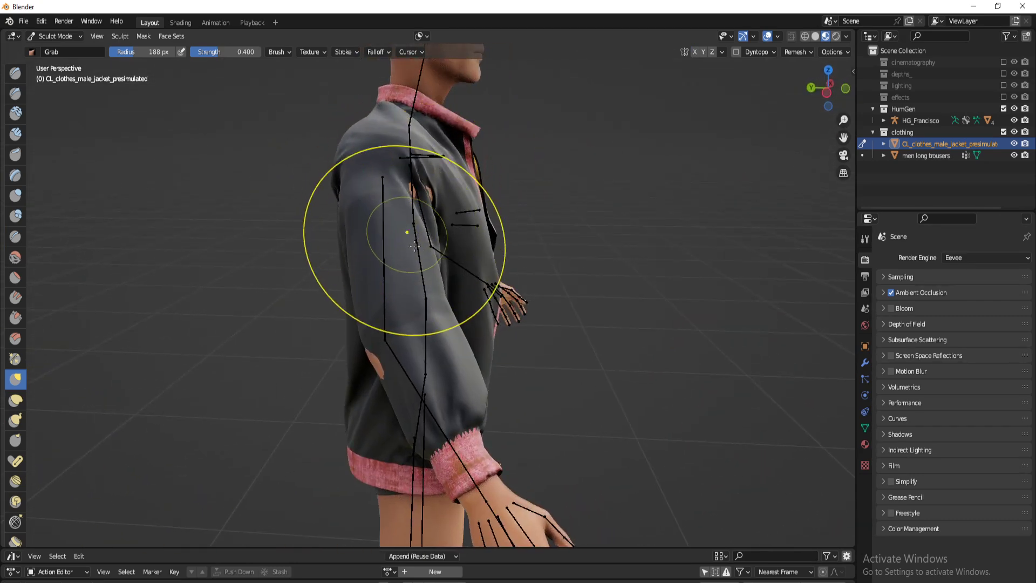
middle_drag(388, 238, 428, 280)
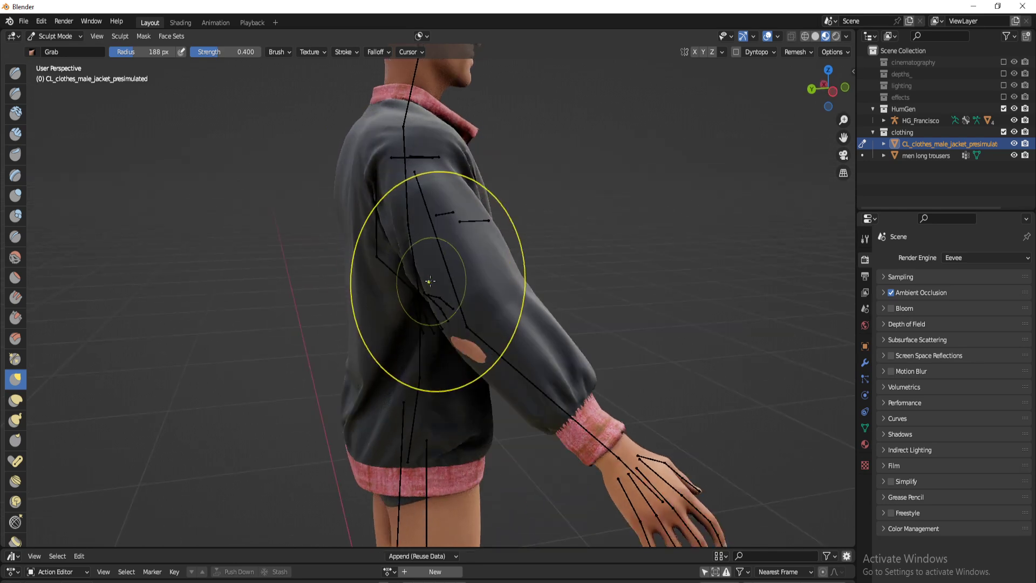
drag(474, 347, 463, 353)
middle_drag(341, 286, 551, 250)
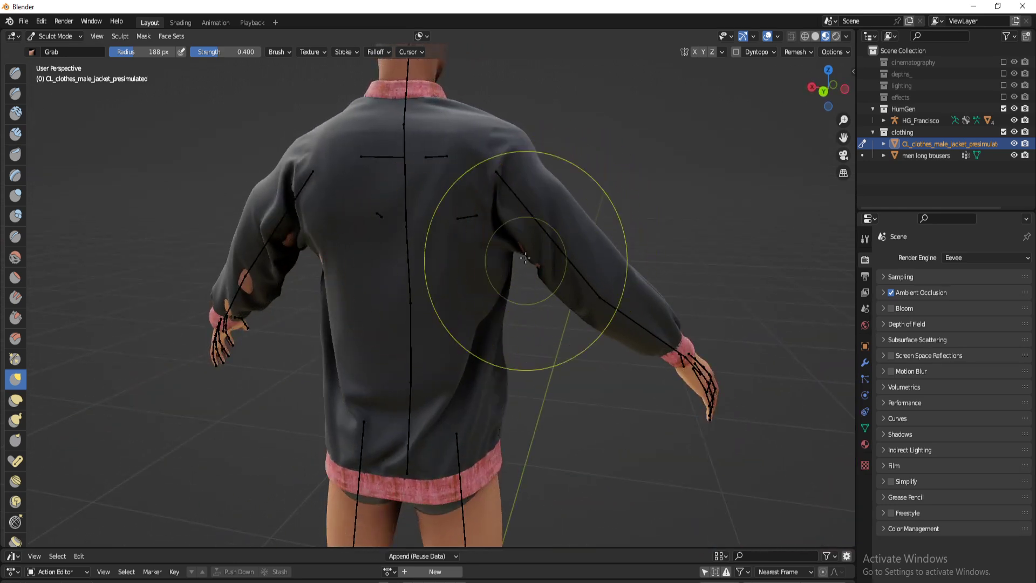
drag(525, 261, 530, 243)
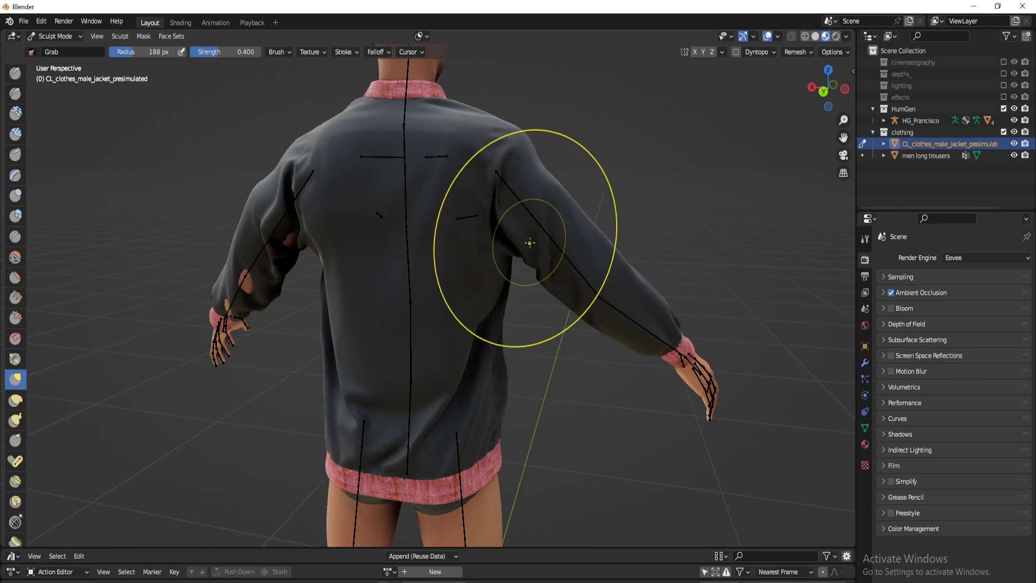
Return to Object Mode, select the character's body and examine its shape key list with Basis active
middle_drag(615, 190, 491, 207)
key(ctrl+Tab)
click(406, 200)
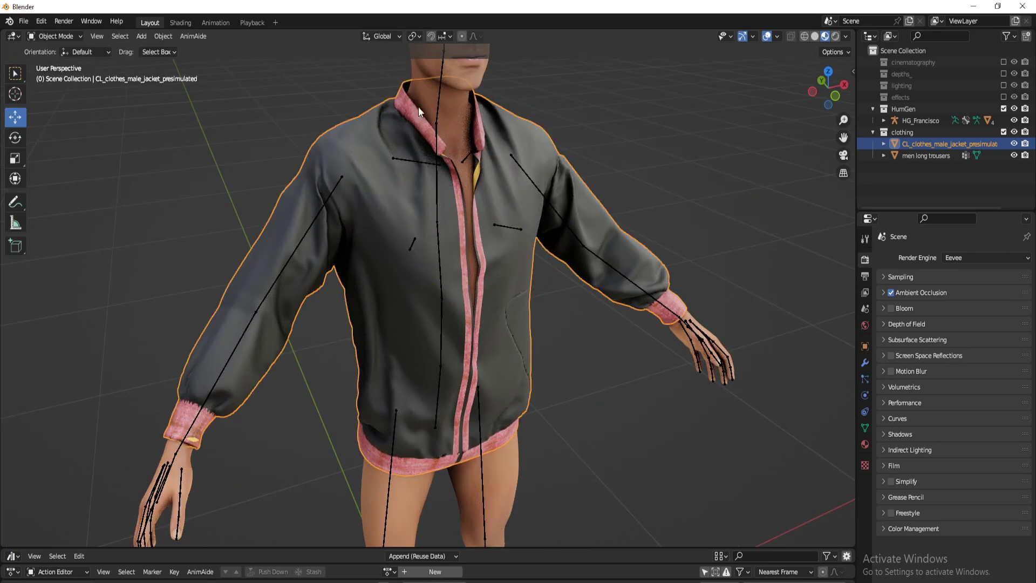
click(422, 88)
click(866, 428)
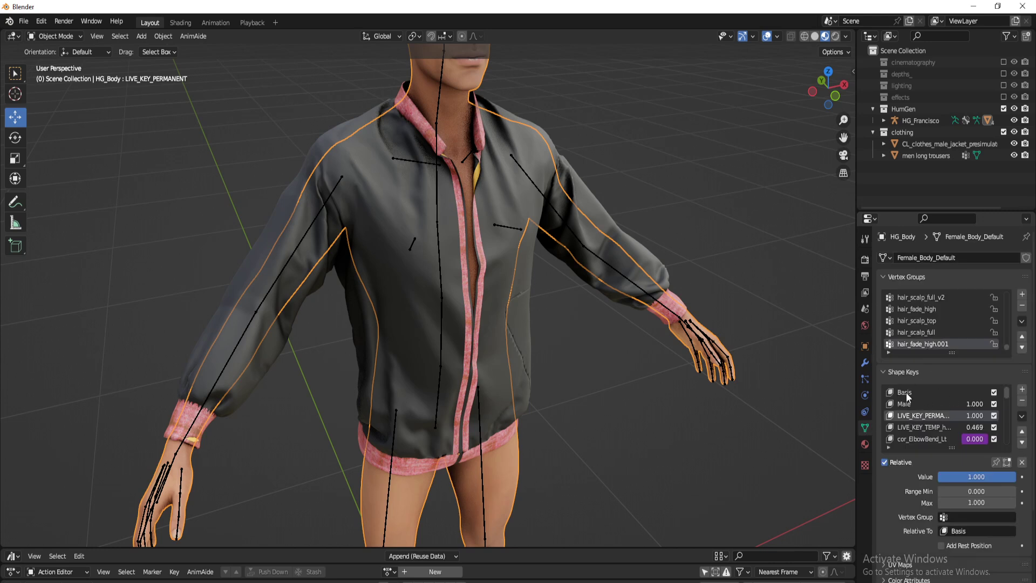
click(892, 392)
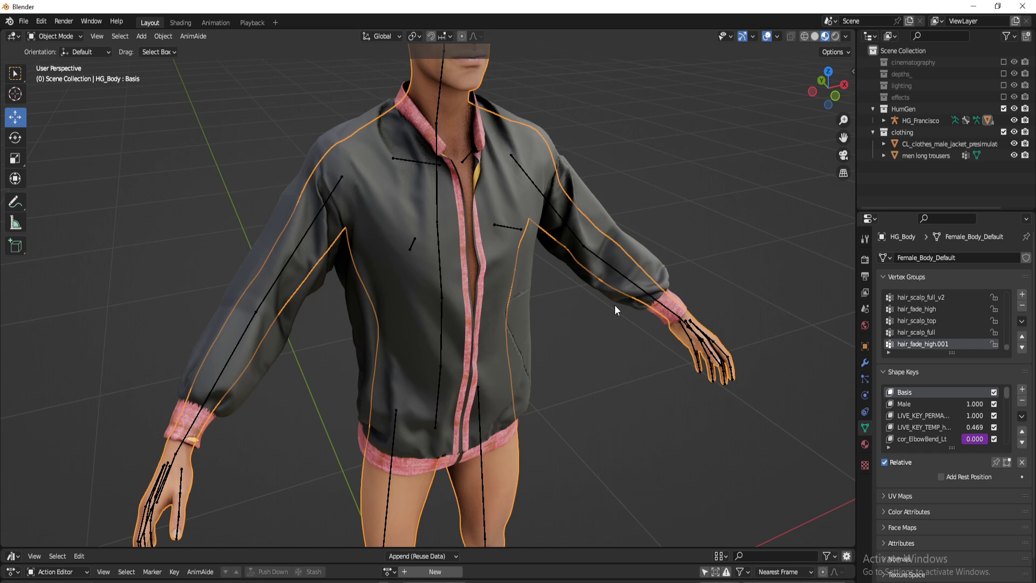
scroll(958, 427, down, 10)
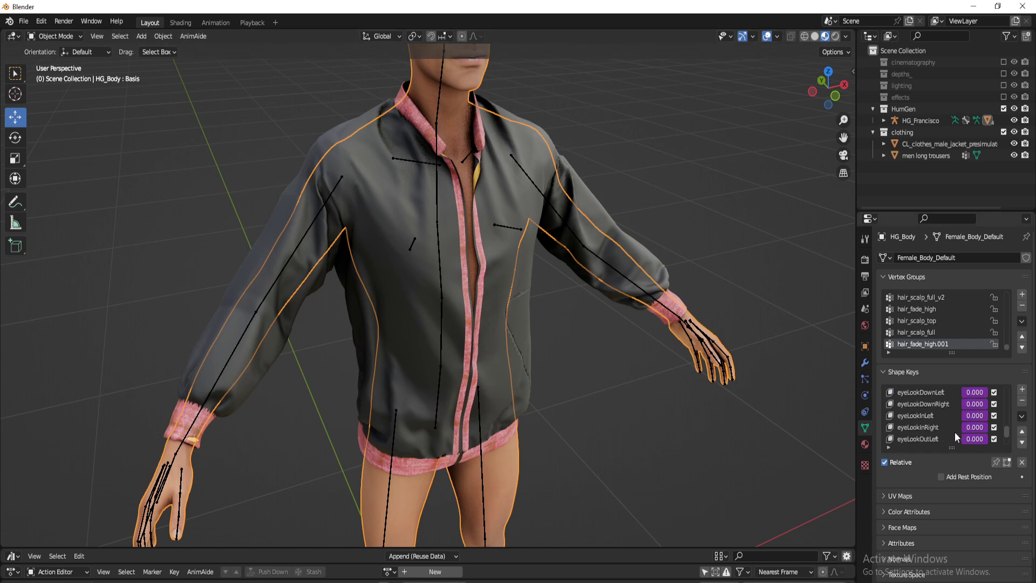
scroll(950, 430, up, 10)
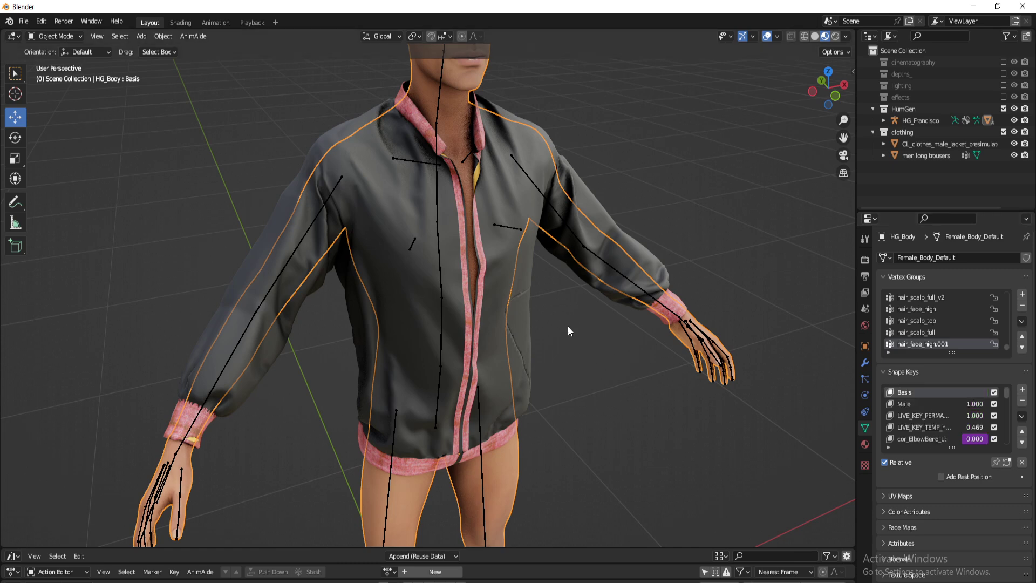
Resume sculpting the jacket and grab its fabric over the skin showing at the left upper back and armpit
click(551, 139)
key(ctrl+Tab)
mouse_move(371, 250)
middle_down()
mouse_move(331, 282)
mouse_move(360, 249)
middle_up()
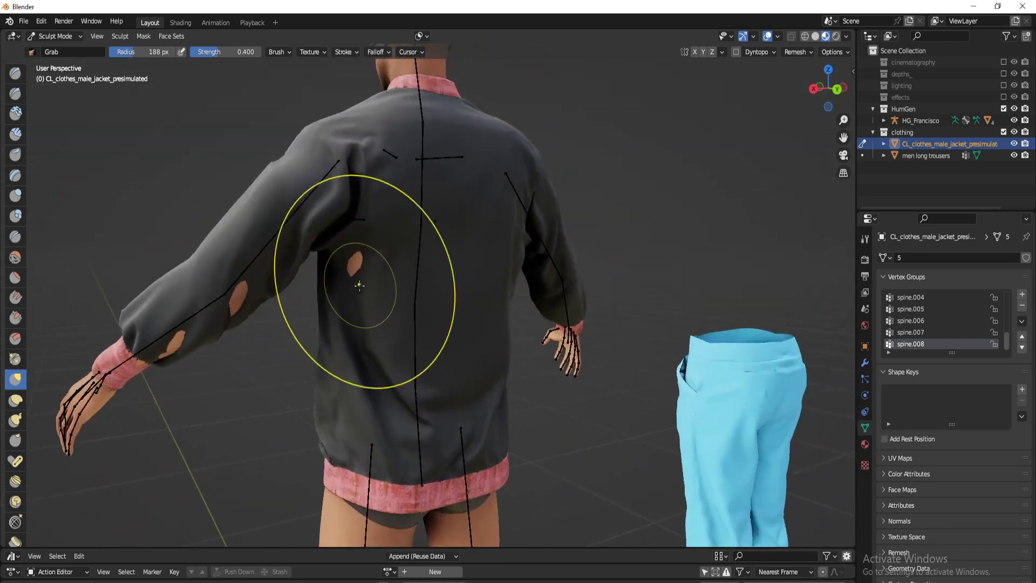
drag(360, 264, 346, 270)
middle_drag(355, 226, 324, 259)
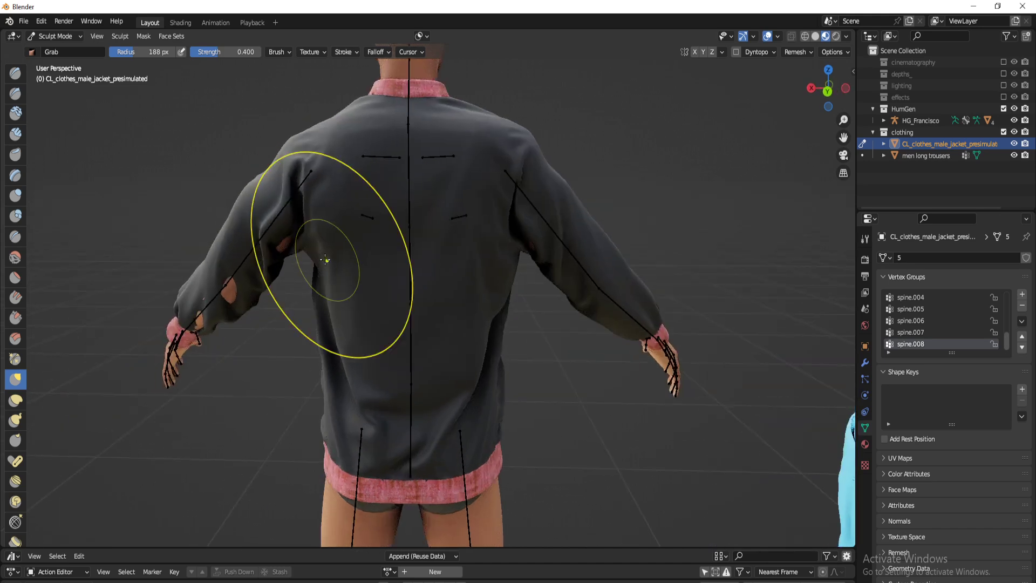
drag(281, 249, 285, 250)
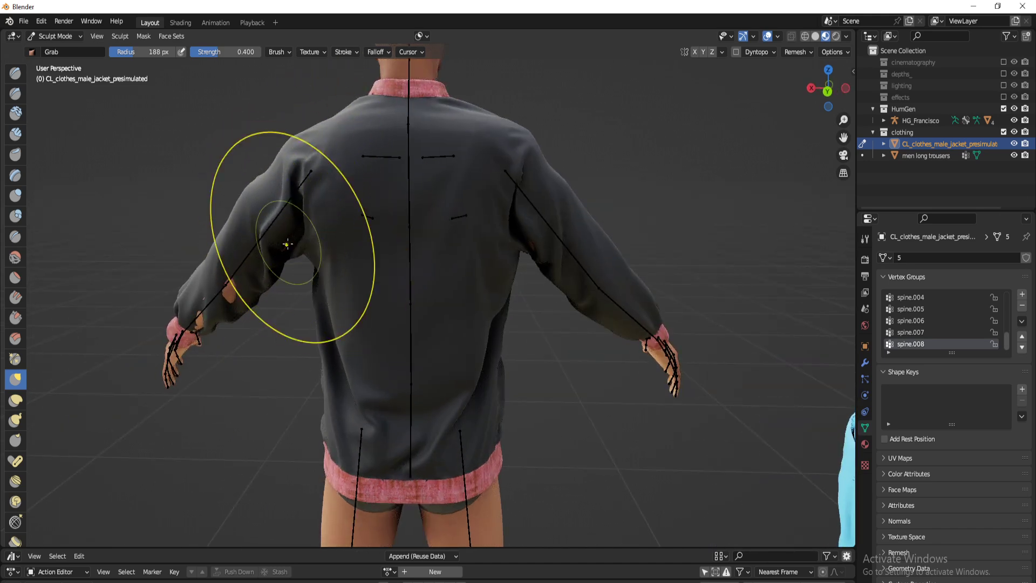
Set the Grab radius to 134 px and cover the skin showing through the left sleeve near the elbow
key(f)
click(273, 220)
scroll(398, 223, up, 2)
mouse_move(261, 262)
shift+middle_down()
mouse_move(398, 223)
mouse_move(362, 262)
shift+middle_up()
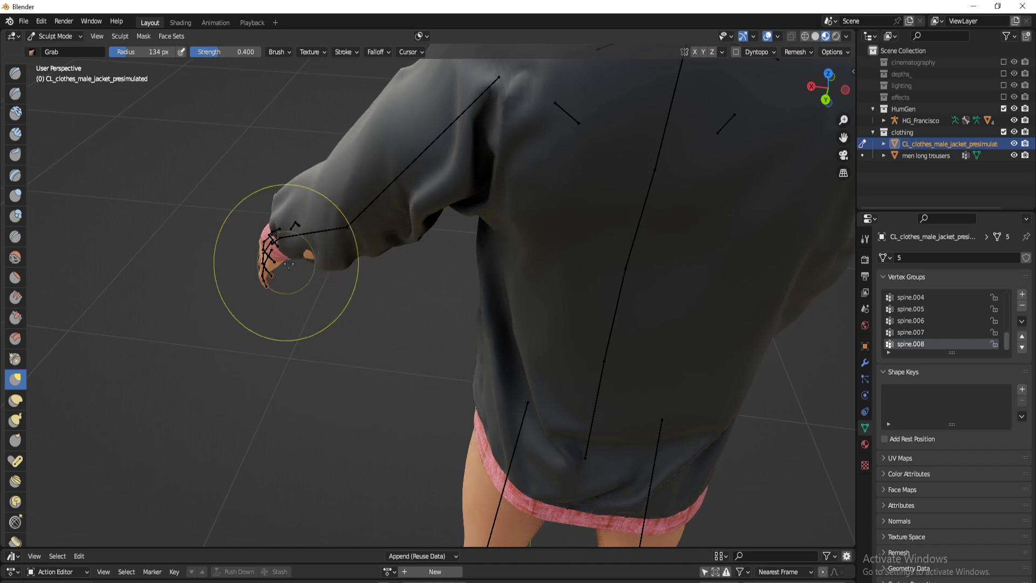
mouse_move(309, 240)
middle_down()
mouse_move(275, 143)
mouse_move(398, 167)
mouse_move(462, 237)
mouse_move(464, 289)
mouse_move(351, 308)
mouse_move(593, 173)
middle_up()
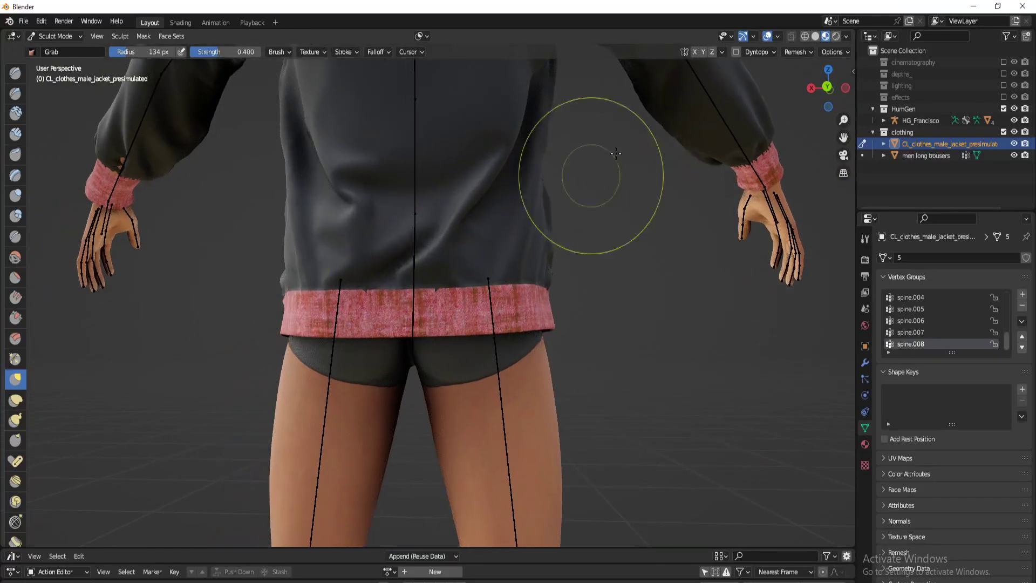
Set the Grab radius to 167 px, turn on X-axis symmetry and shape the jacket's hem and sides around the hips
key(f)
click(537, 230)
key(ctrl+s)
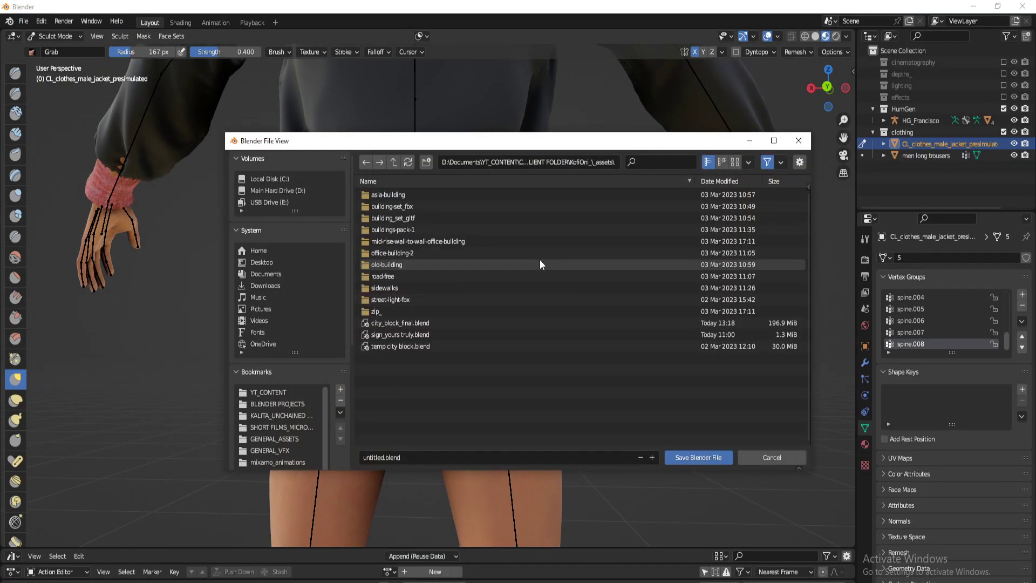
key(Escape)
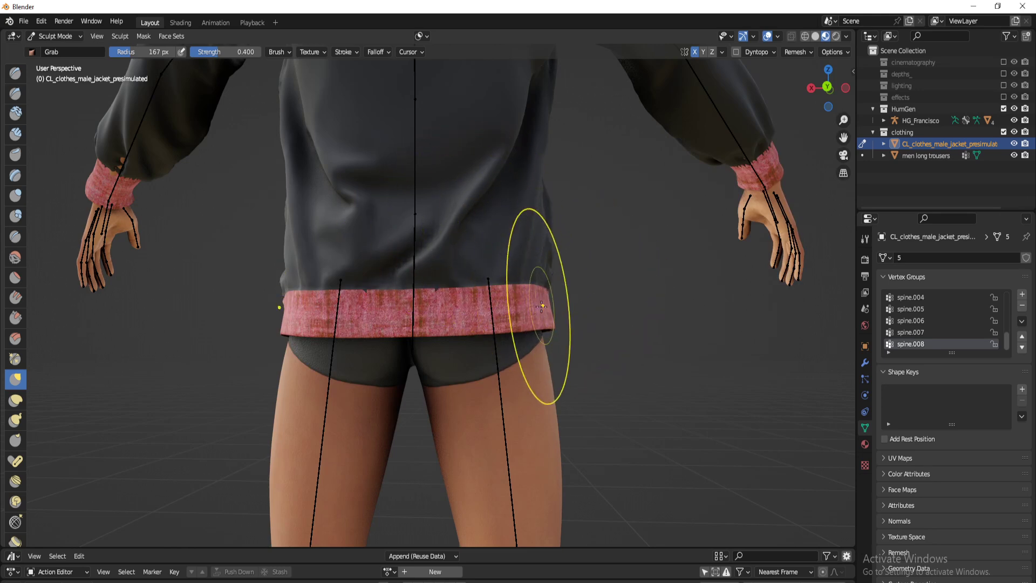
middle_drag(542, 306, 526, 298)
drag(525, 298, 533, 264)
drag(539, 215, 547, 172)
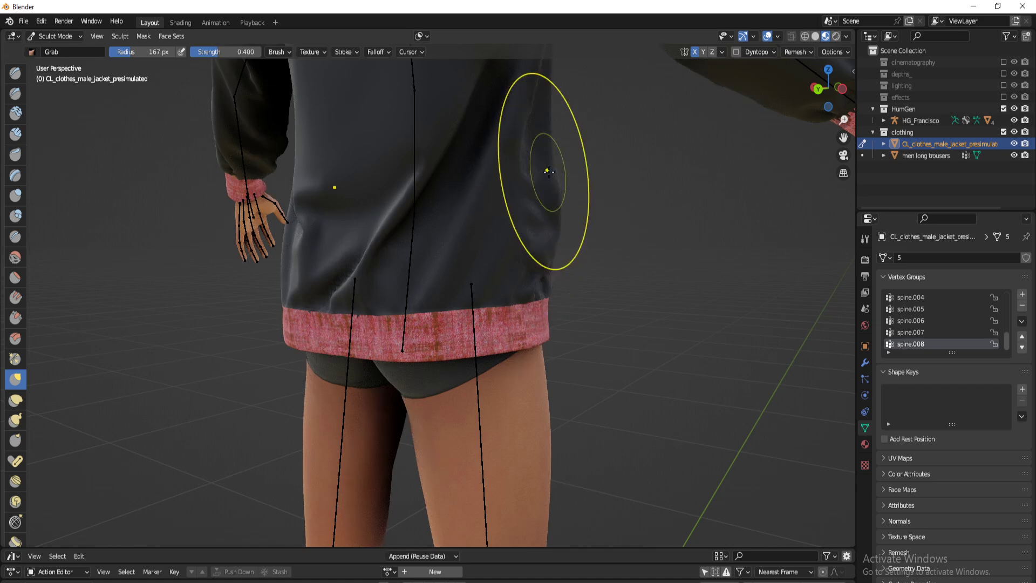
Return to Object Mode, check the jacket's fit from the front and side, and clear the selection
key(ctrl+Tab)
scroll(549, 173, down, 5)
middle_drag(550, 174, 435, 178)
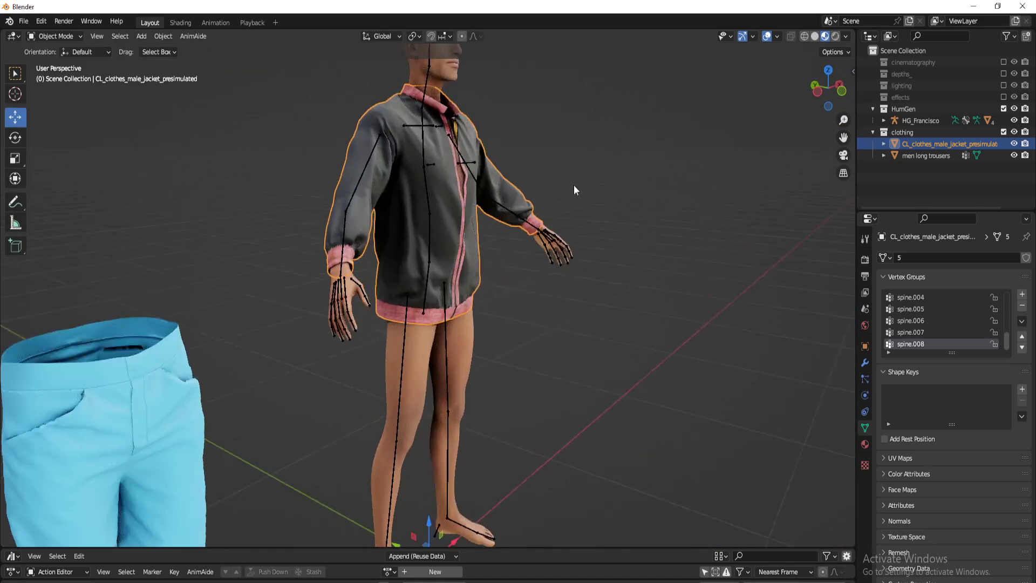
middle_drag(577, 183, 537, 198)
key(alt+a)
key(ctrl+s)
key(Escape)
Select the fitted jacket object and rename it jacket
scroll(539, 216, down, 4)
middle_drag(555, 243, 499, 120)
click(499, 118)
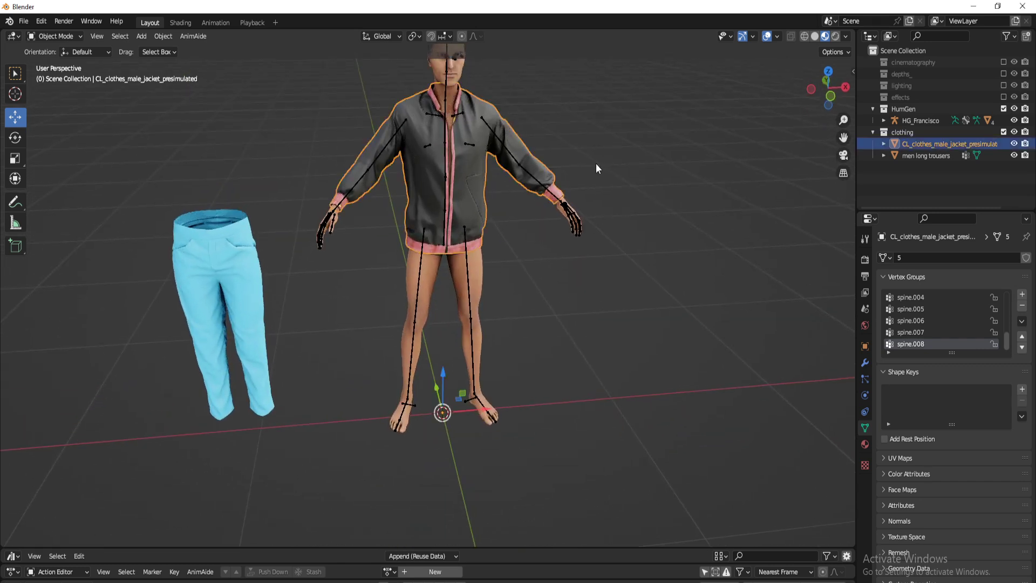
key(F2)
text(jacket)
key(Return)
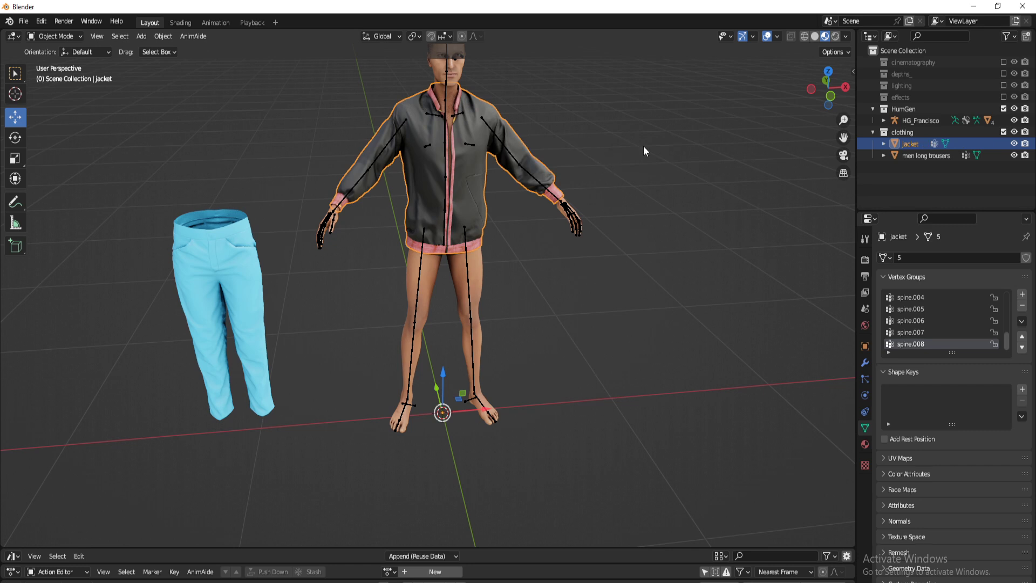
key(F2)
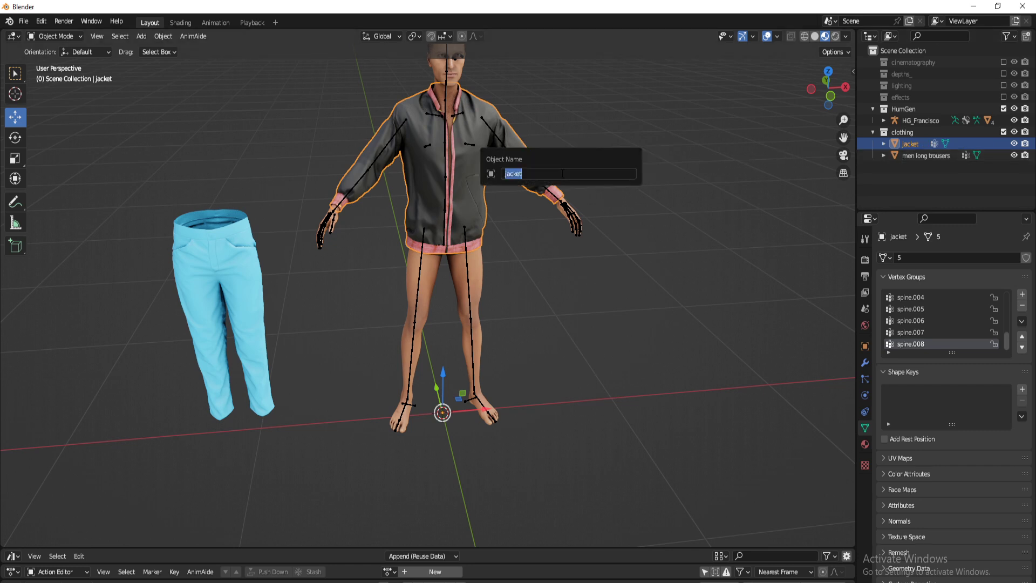
text(jacket)
Rename the blue trousers object and its mesh data as pants
click(248, 243)
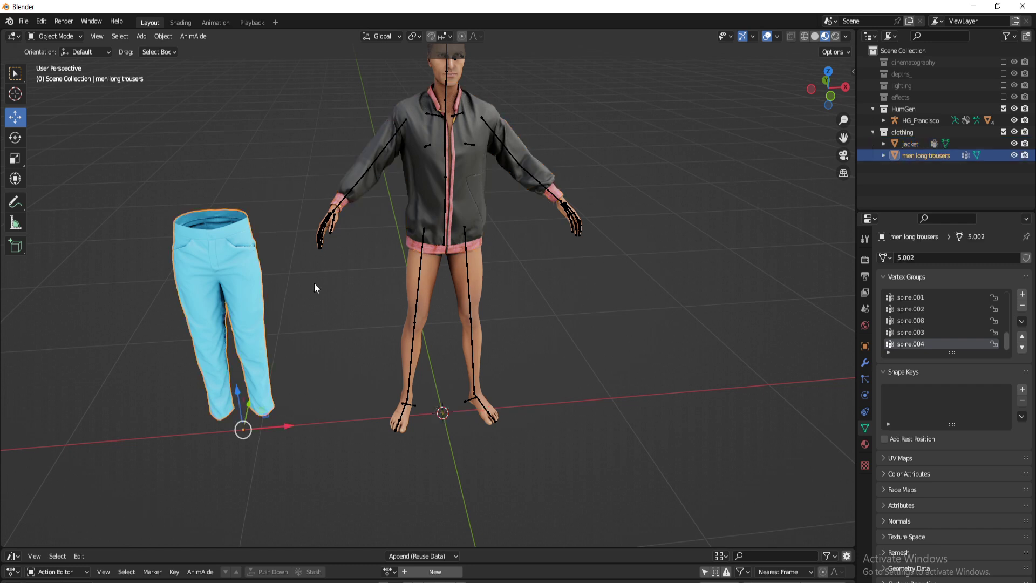
key(F2)
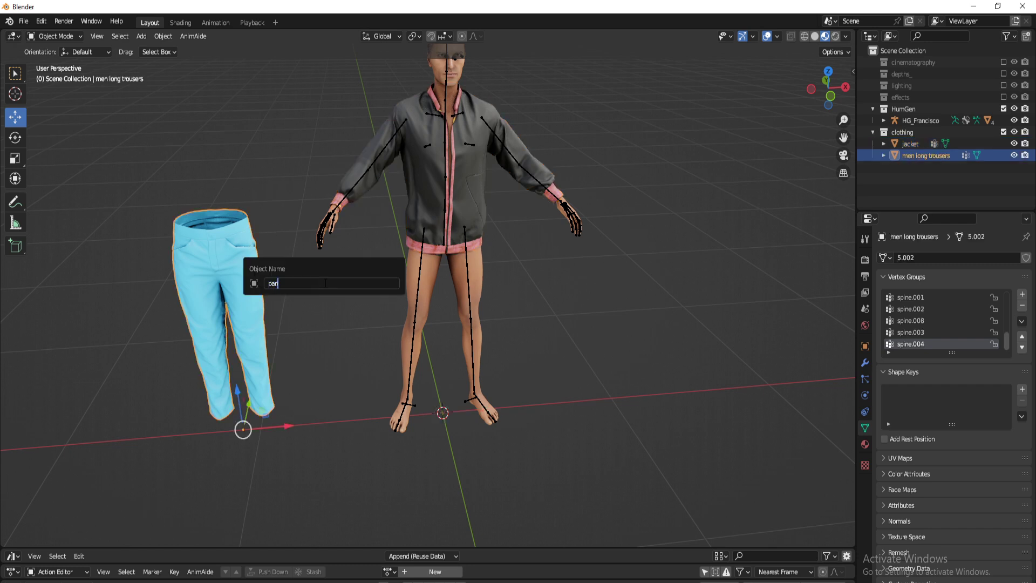
key(Return)
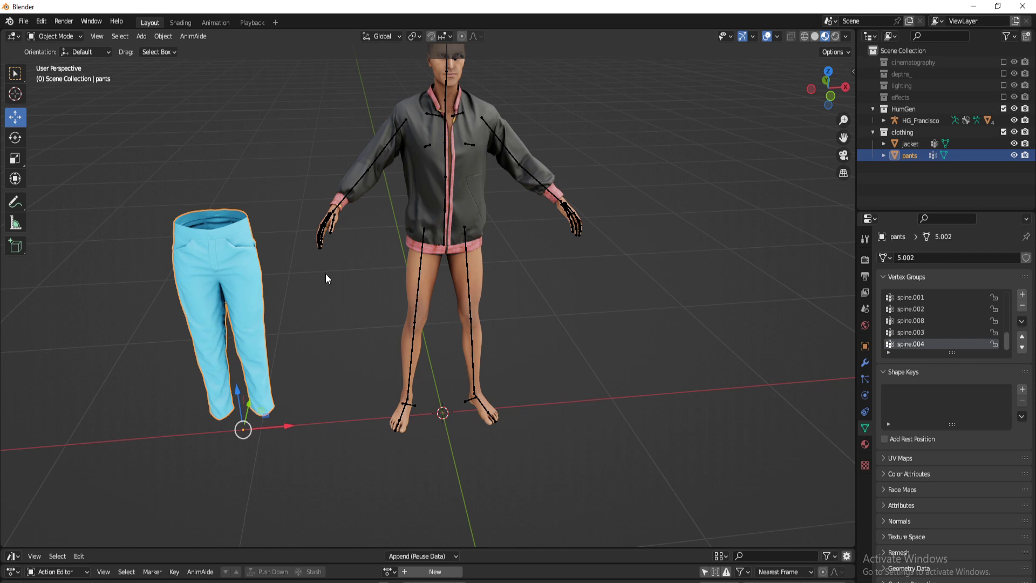
key(F2)
key(Escape)
Clear the pants' location to place them on the character, and enter Sculpt Mode in front view with the Pose brush
key(alt+g)
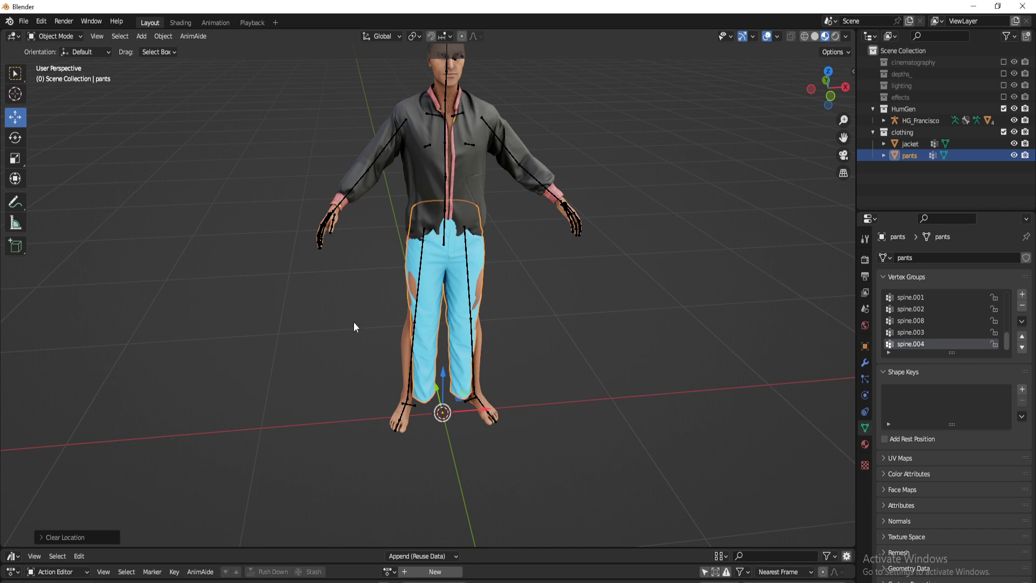
key(KP_1)
key(KP_Decimal)
key(ctrl+Tab)
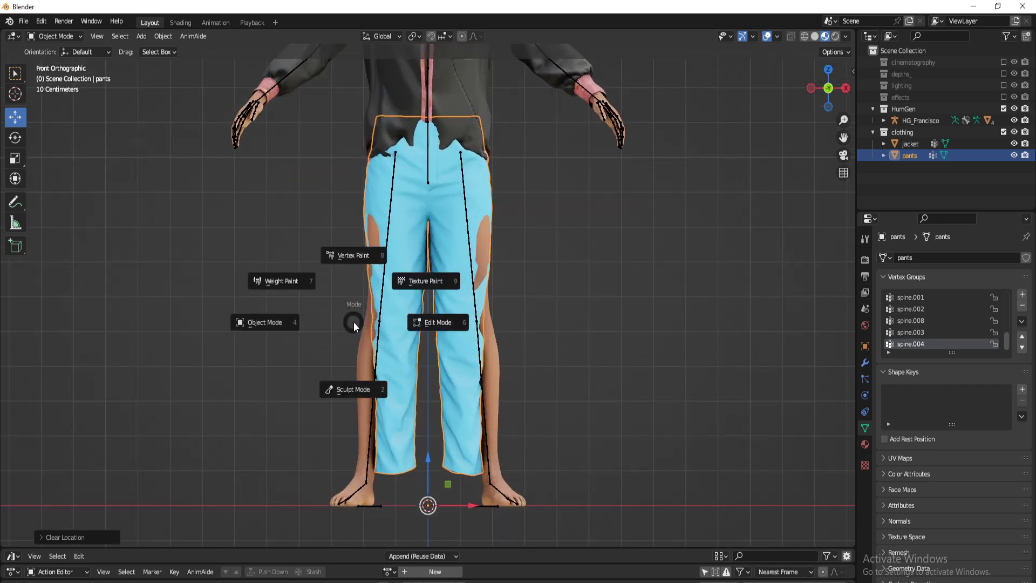
key(s)
click(17, 463)
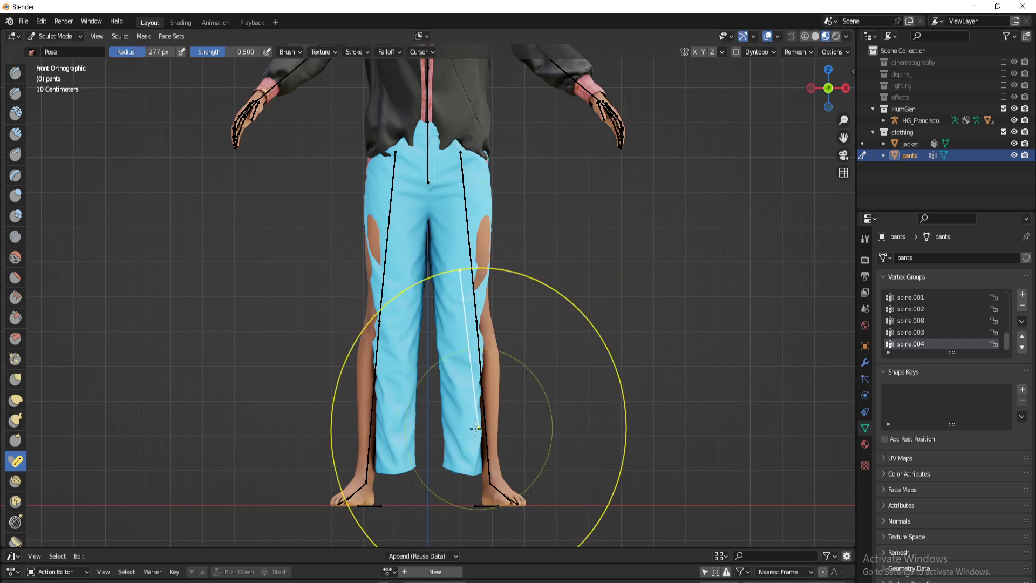
Pose both pants legs outward over the character's legs with the Pose brush at 413 px and X symmetry enabled
key(f)
click(671, 386)
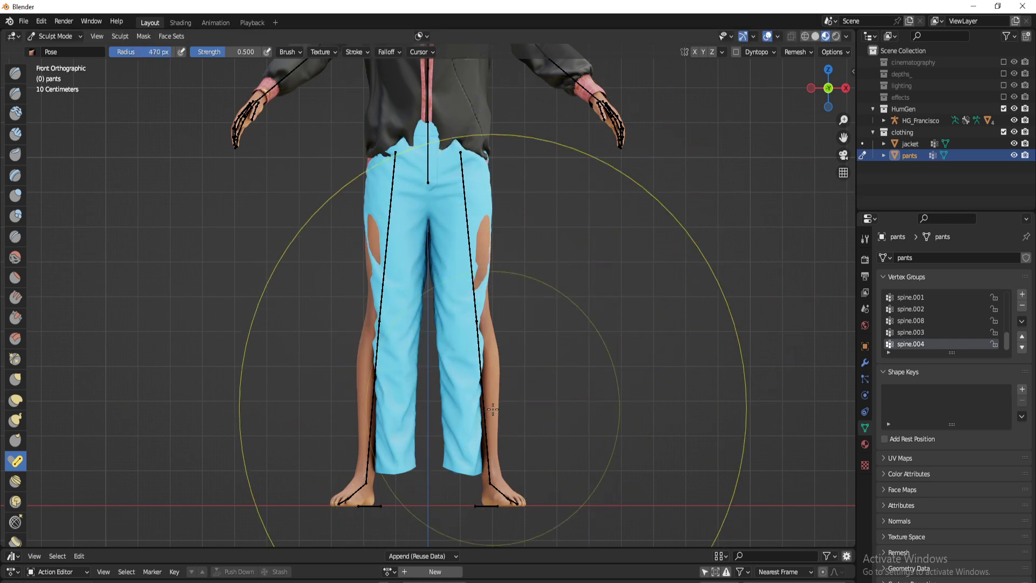
key(f)
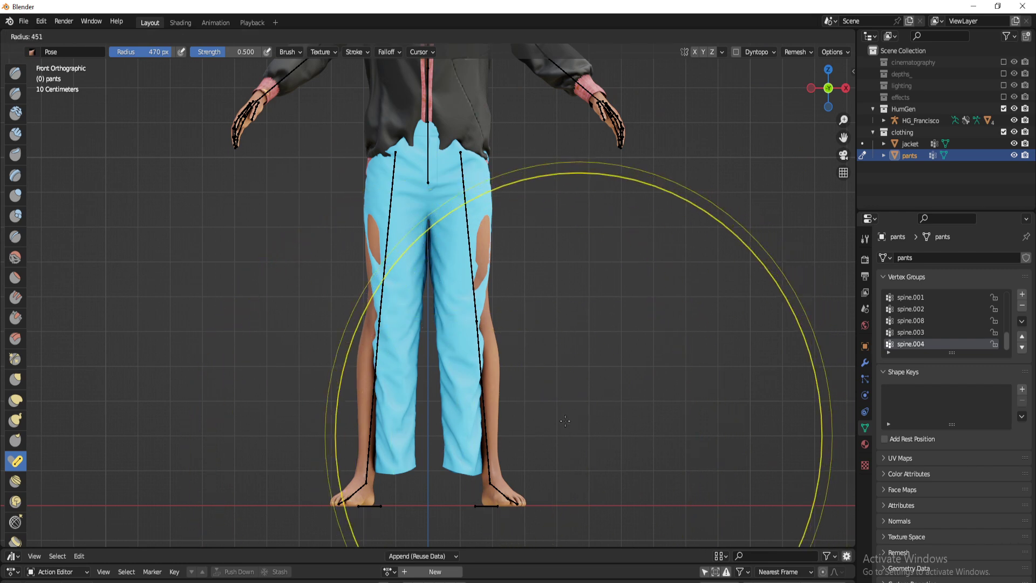
click(548, 420)
drag(471, 437, 490, 436)
key(ctrl+z)
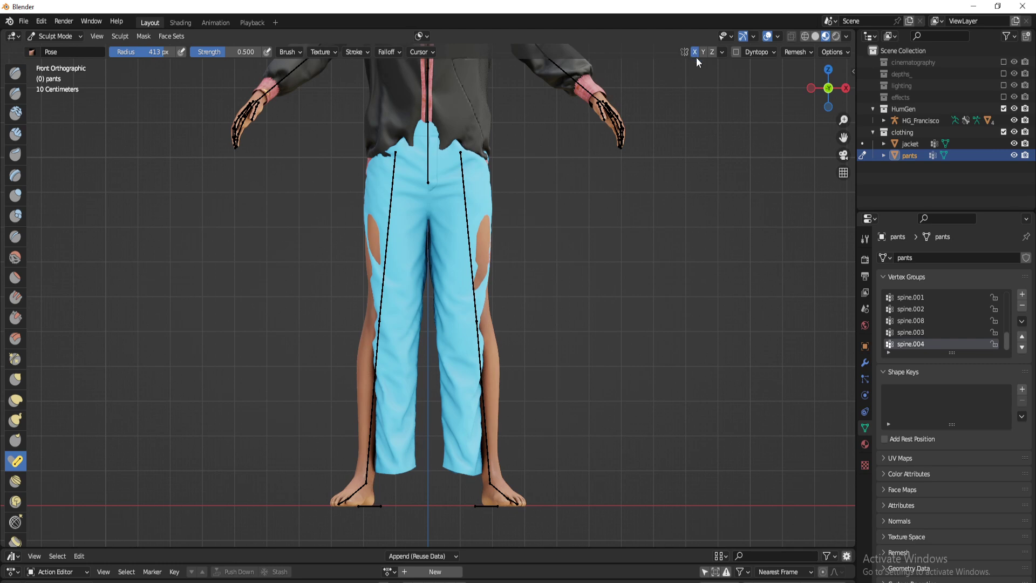
drag(473, 440, 492, 456)
key(ctrl+z)
Pose the lower pants legs backward over the calves and ankles in right side view, with a brush radius of 233 px
key(KP_3)
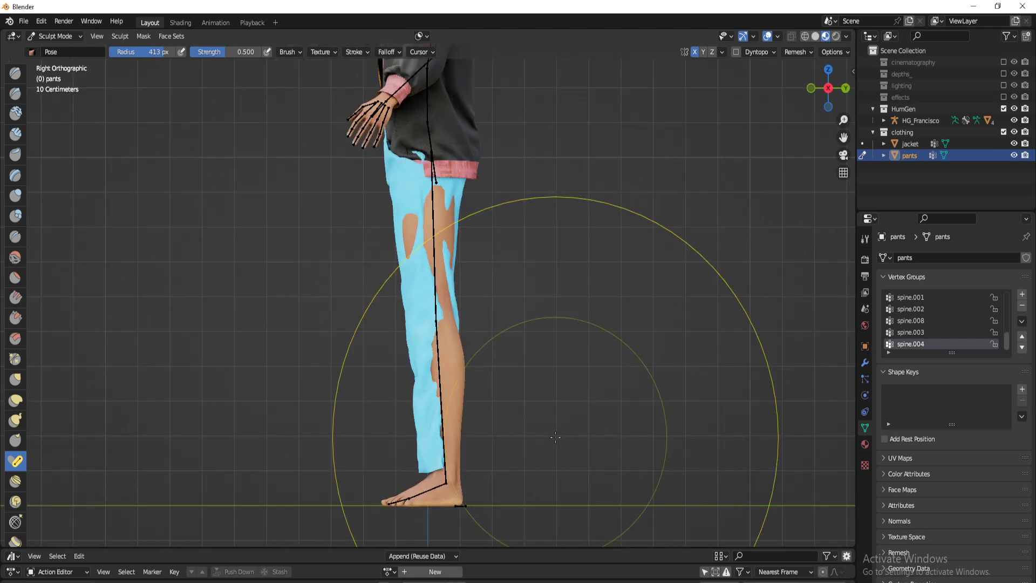
key(f)
click(515, 394)
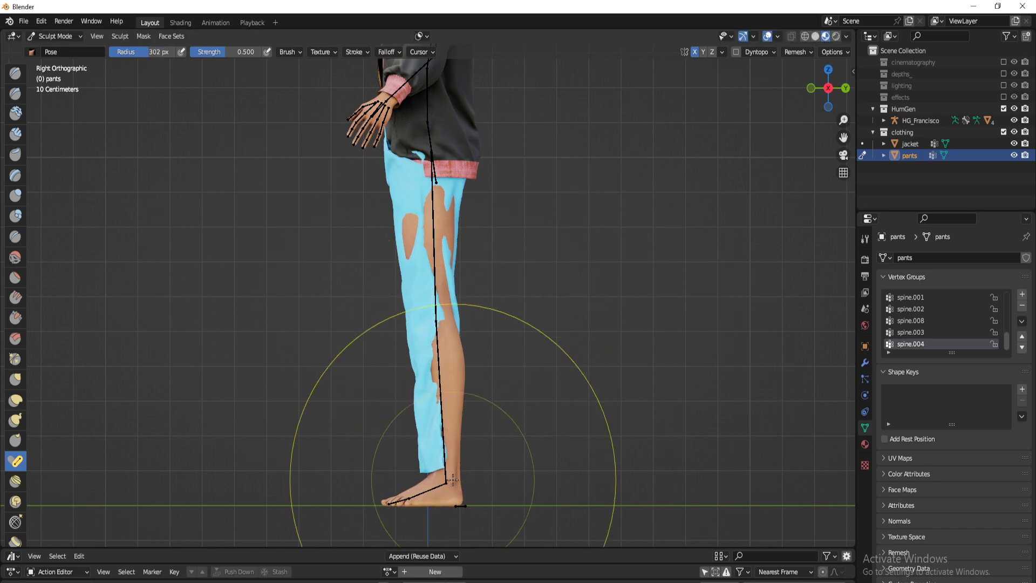
key(f)
click(453, 434)
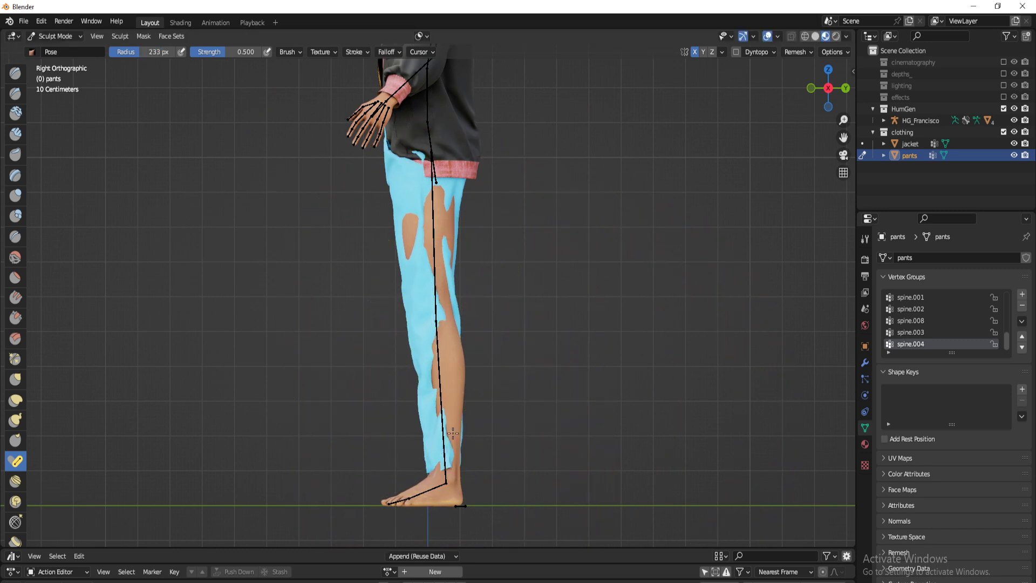
Use the Grab brush to pull the back of the right pants leg over the exposed thigh and calf
key(g)
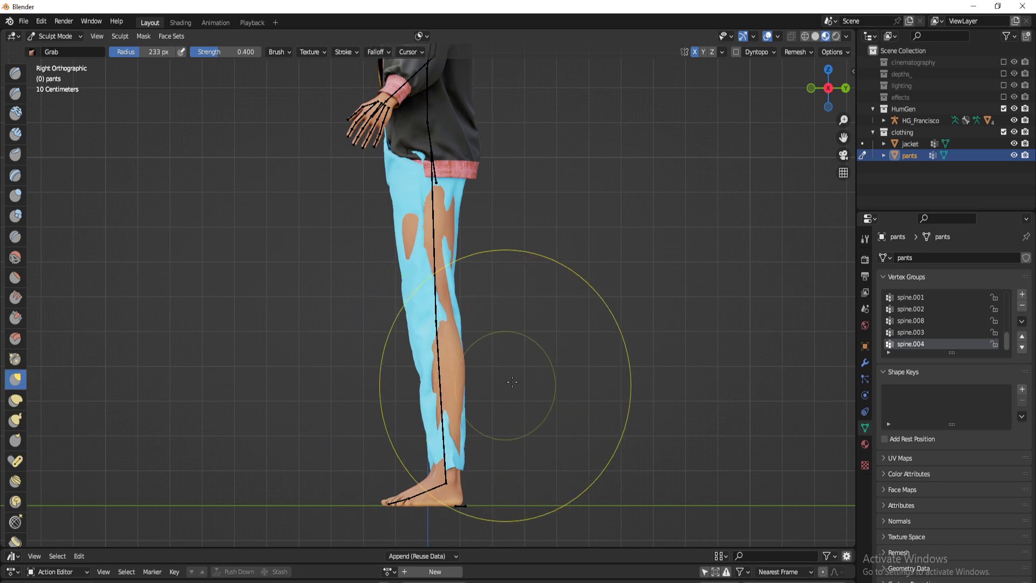
mouse_move(674, 135)
middle_down()
mouse_move(508, 299)
mouse_move(333, 311)
mouse_move(405, 440)
mouse_move(362, 436)
middle_up()
mouse_move(418, 411)
shift+middle_down()
mouse_move(421, 342)
mouse_move(457, 348)
shift+middle_up()
scroll(421, 342, up, 3)
middle_drag(346, 318, 434, 400)
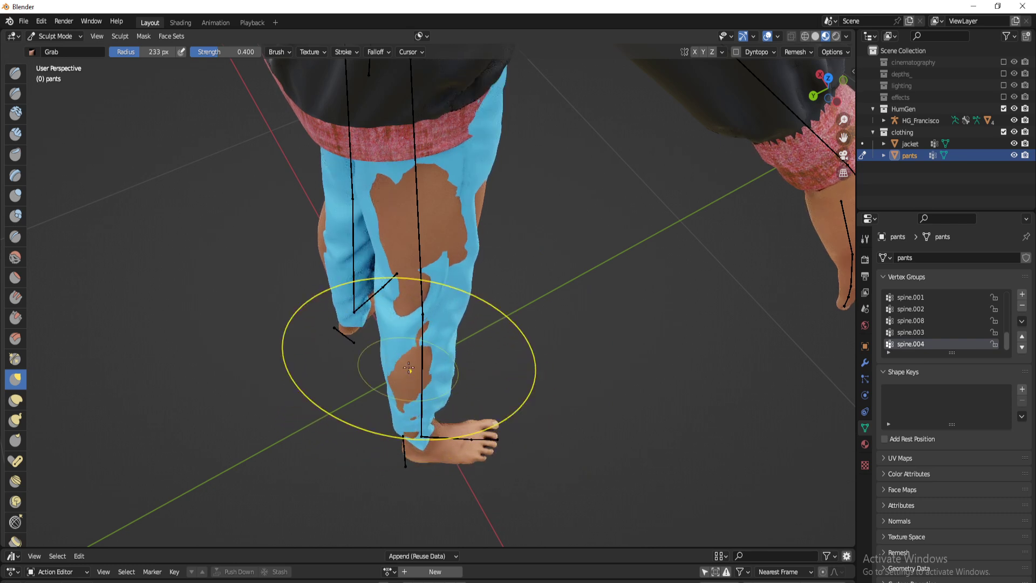
drag(428, 220, 407, 294)
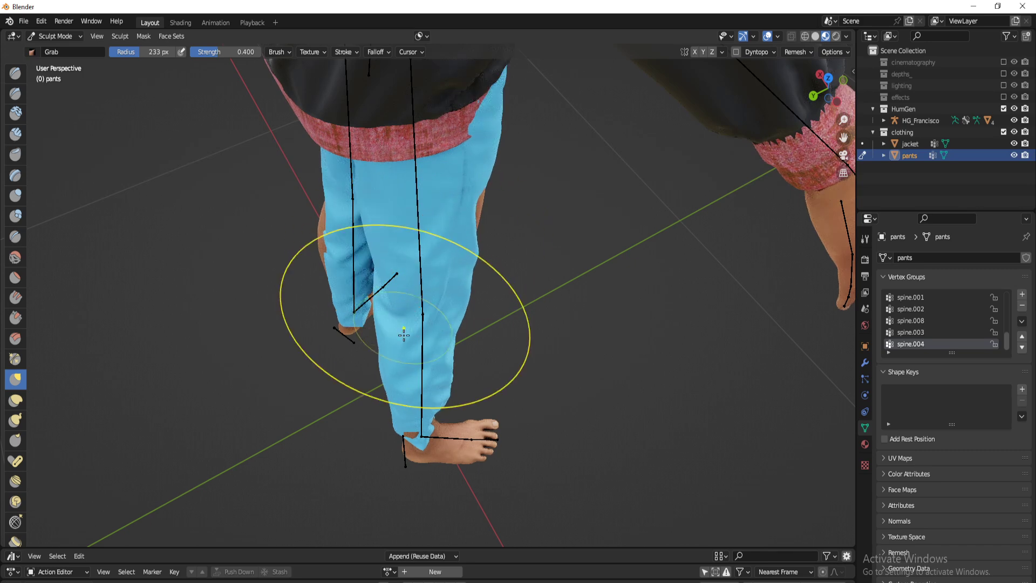
Pull the left pants leg outward with the Grab brush to cover the exposed outer calf
mouse_move(422, 385)
middle_down()
mouse_move(475, 232)
mouse_move(431, 243)
mouse_move(405, 232)
mouse_move(370, 300)
middle_up()
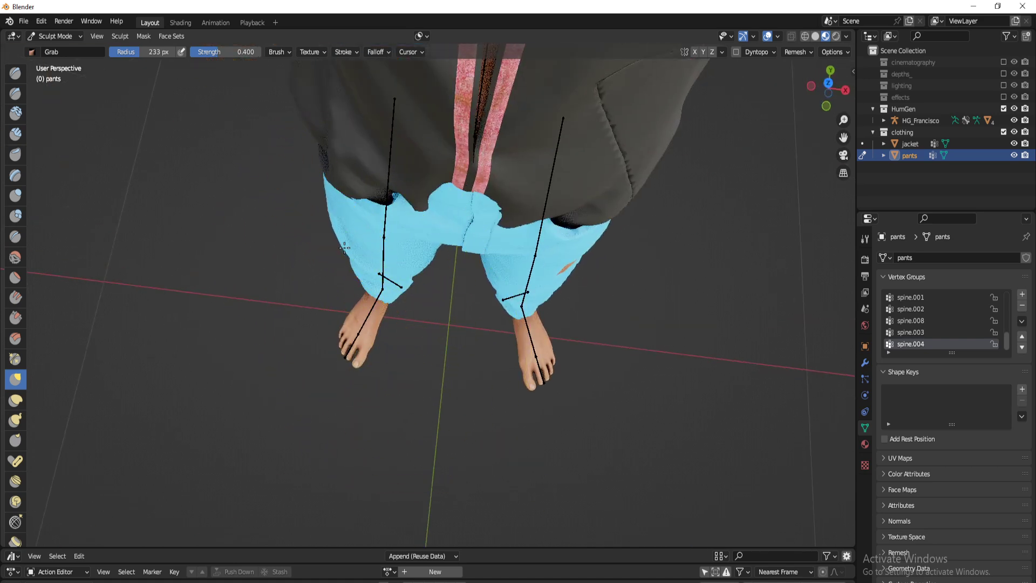
middle_drag(521, 335, 497, 289)
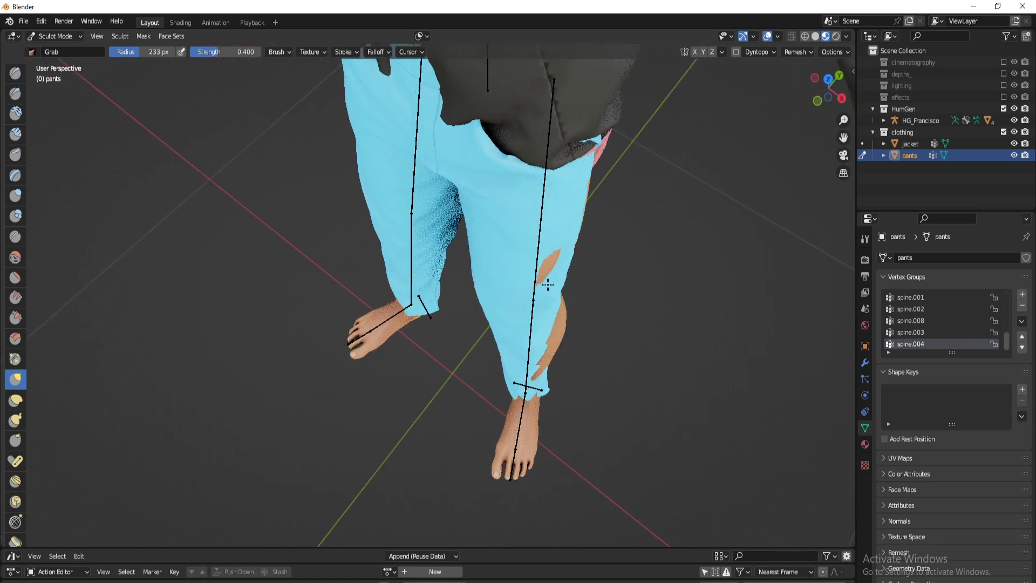
mouse_move(532, 319)
middle_down()
mouse_move(485, 335)
mouse_move(448, 216)
middle_up()
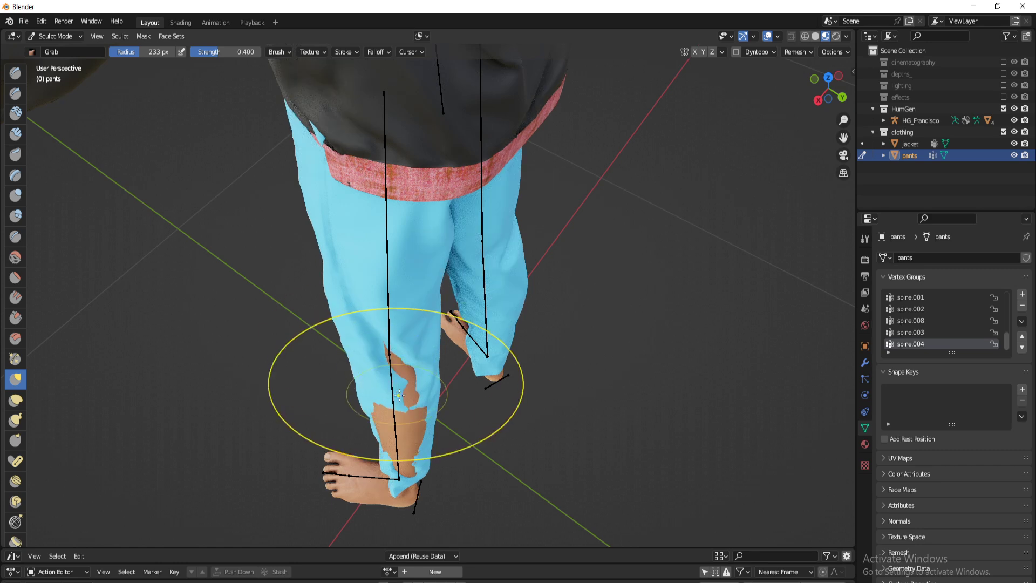
drag(404, 413, 428, 456)
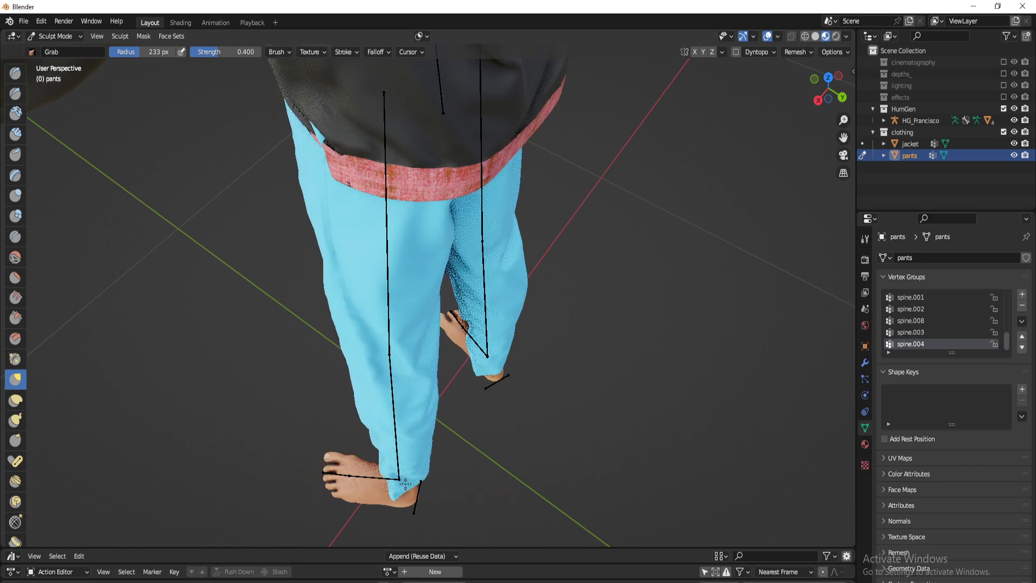
Reduce the Grab brush radius to 140 px and refine the left lower pants leg around the ankle
middle_drag(428, 456, 457, 393)
scroll(495, 381, up, 2)
key(f)
click(476, 403)
middle_drag(464, 178, 427, 280)
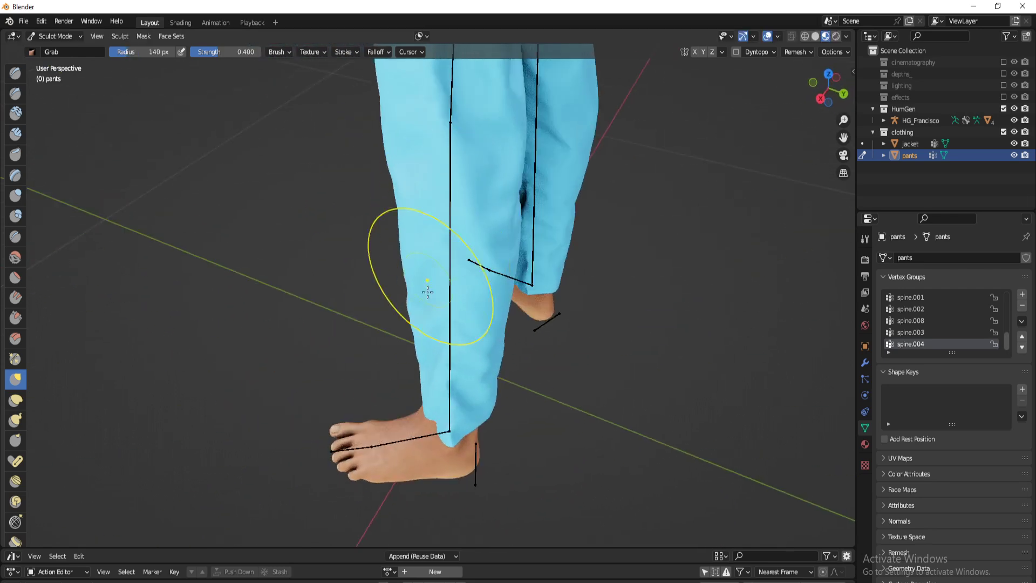
middle_drag(389, 335, 413, 390)
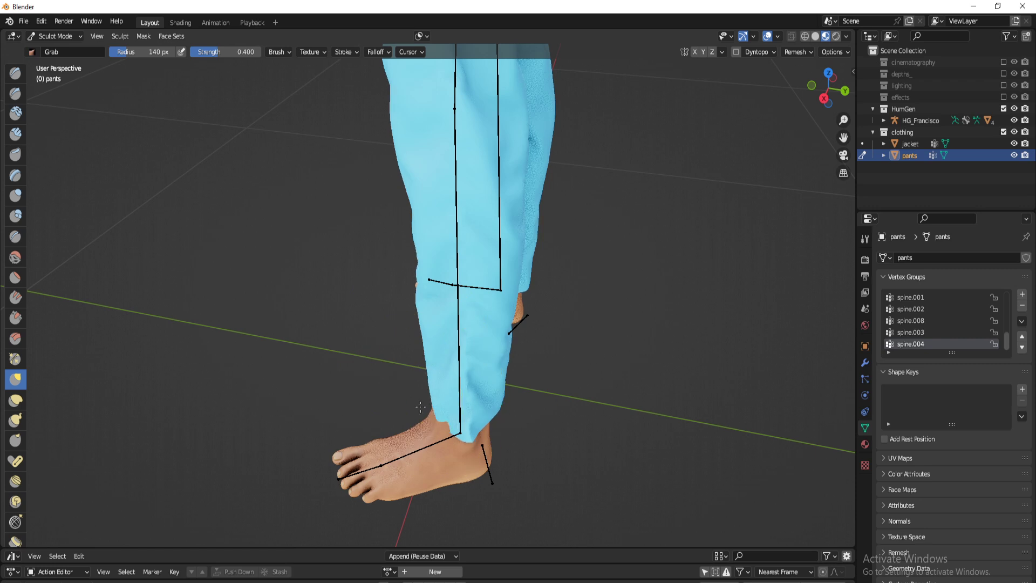
Reshape the left pants hem around the ankle with the Elastic Deform brush
middle_drag(435, 398, 498, 361)
click(16, 400)
mouse_move(227, 410)
middle_down()
mouse_move(566, 329)
mouse_move(538, 311)
middle_up()
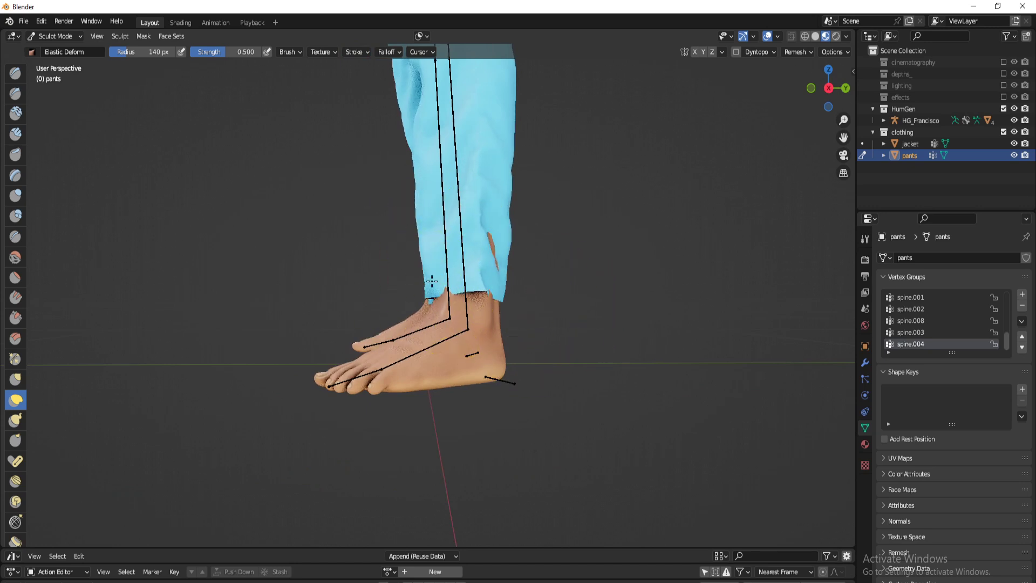
middle_drag(444, 285, 455, 199)
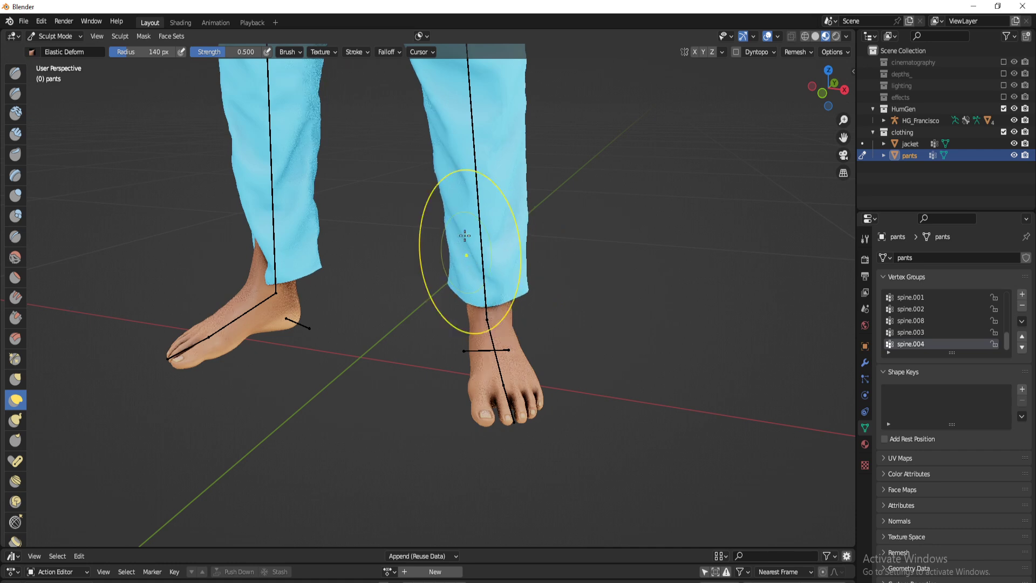
Stretch the right pants hem over the skin poking through at the ankle with the Elastic Deform brush
key(g)
middle_drag(586, 270, 466, 274)
mouse_move(567, 288)
middle_down()
mouse_move(465, 261)
mouse_move(396, 264)
middle_up()
shift+middle_drag(550, 266, 249, 323)
click(15, 400)
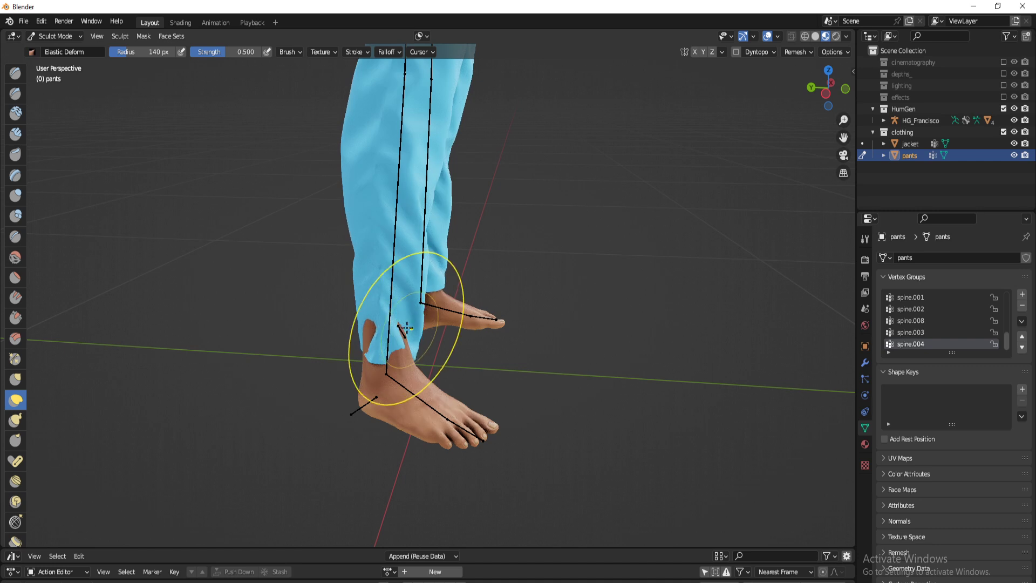
middle_drag(486, 341, 368, 339)
drag(292, 302, 273, 293)
middle_drag(267, 275, 393, 316)
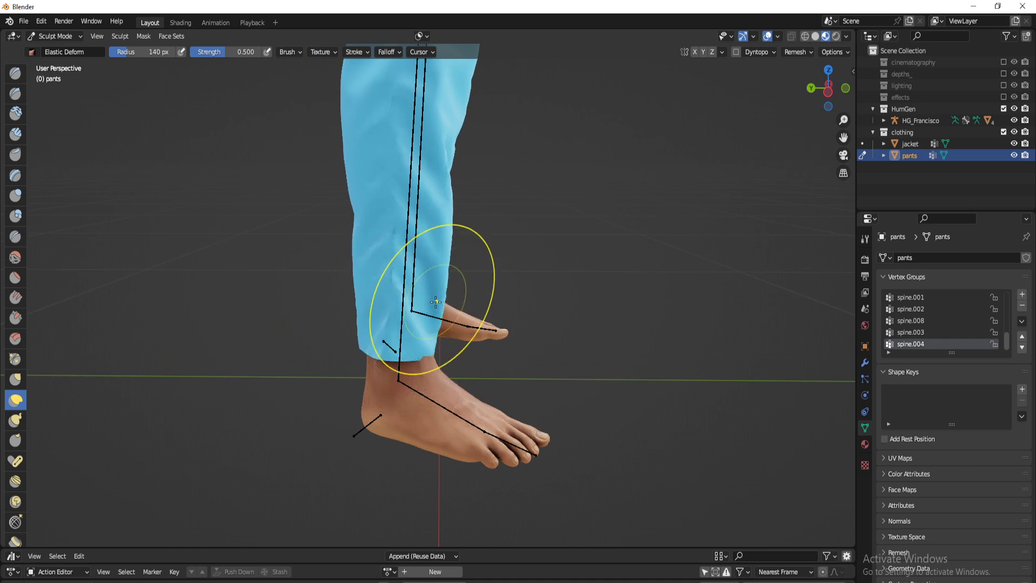
Even out the pants hems above both feet with the Grab brush
key(g)
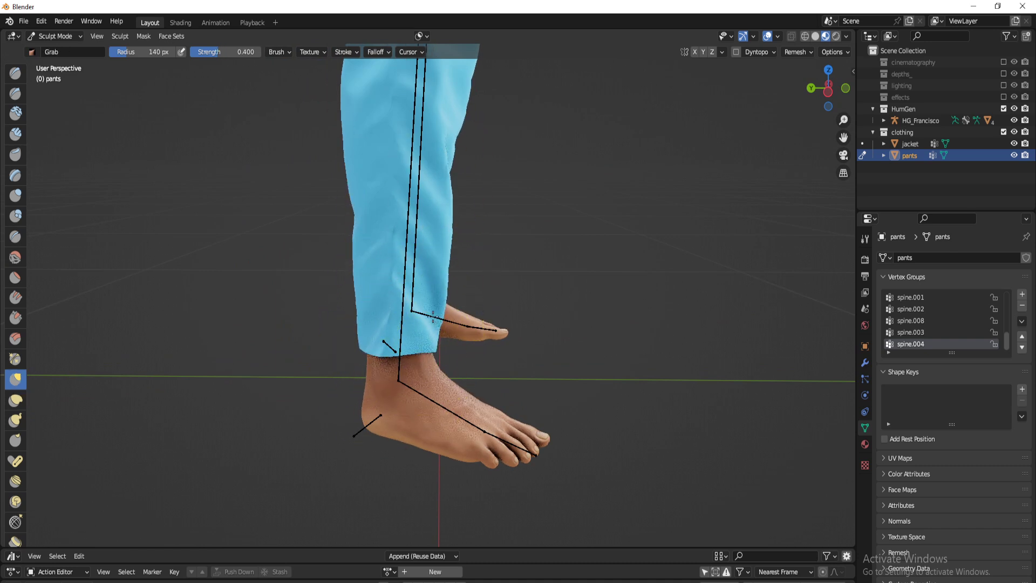
middle_drag(364, 331, 353, 248)
drag(273, 308, 272, 281)
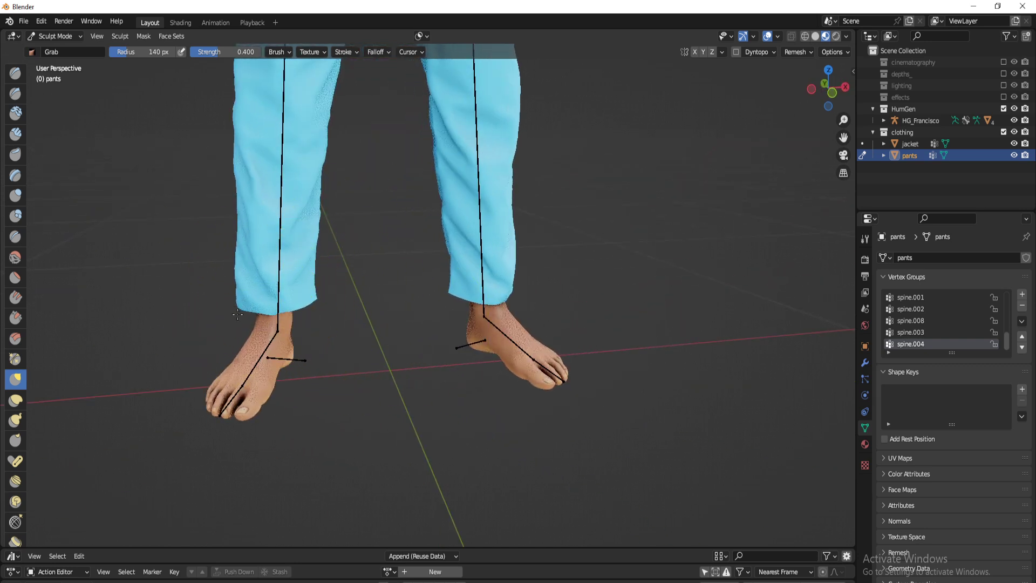
middle_drag(244, 288, 350, 281)
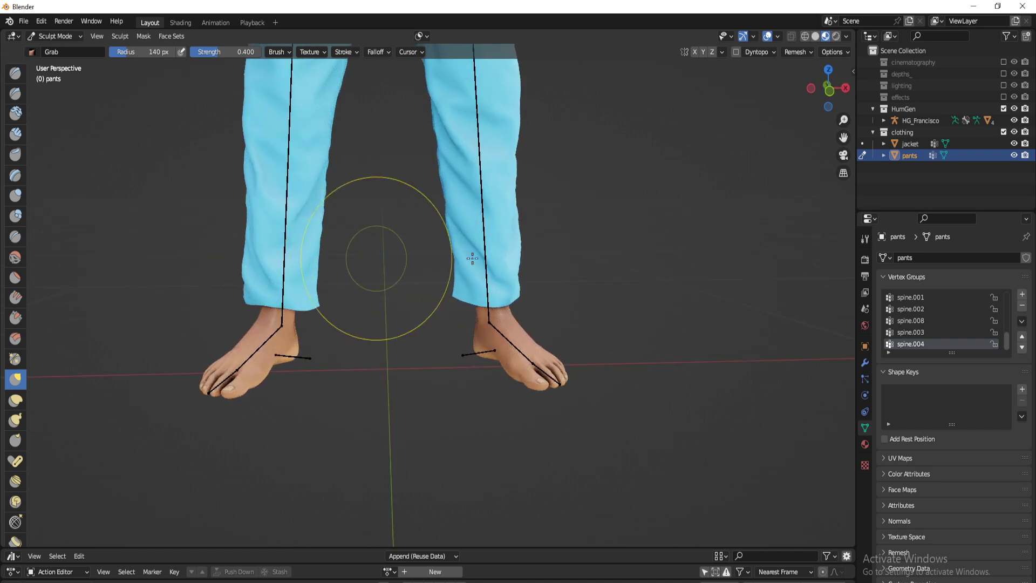
middle_drag(545, 259, 427, 258)
Hide the jacket to expose the waist and seat of the pants from behind
scroll(458, 248, down, 4)
shift+middle_drag(444, 125, 413, 274)
middle_drag(438, 224, 711, 147)
click(1014, 143)
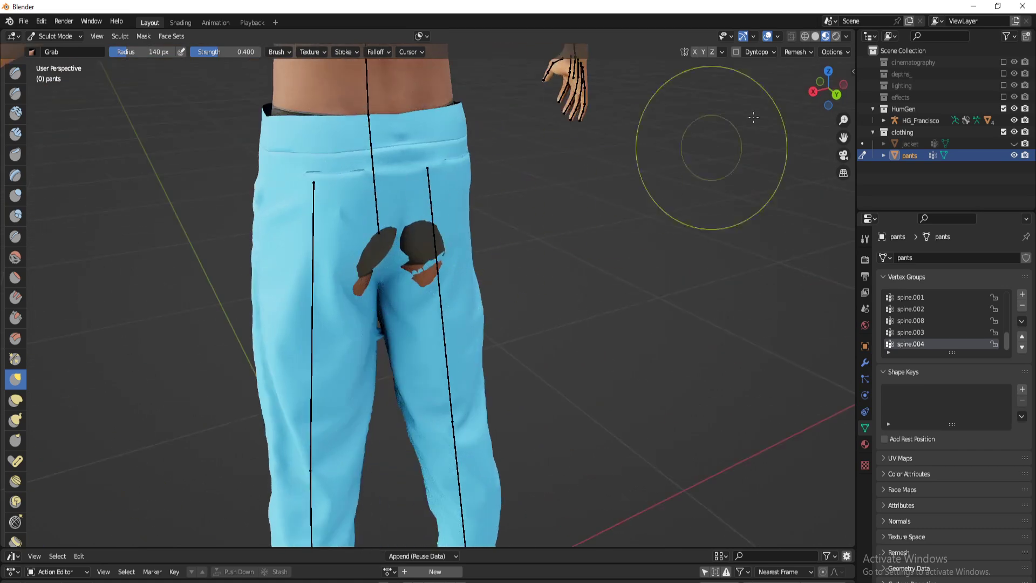
middle_drag(432, 253, 388, 257)
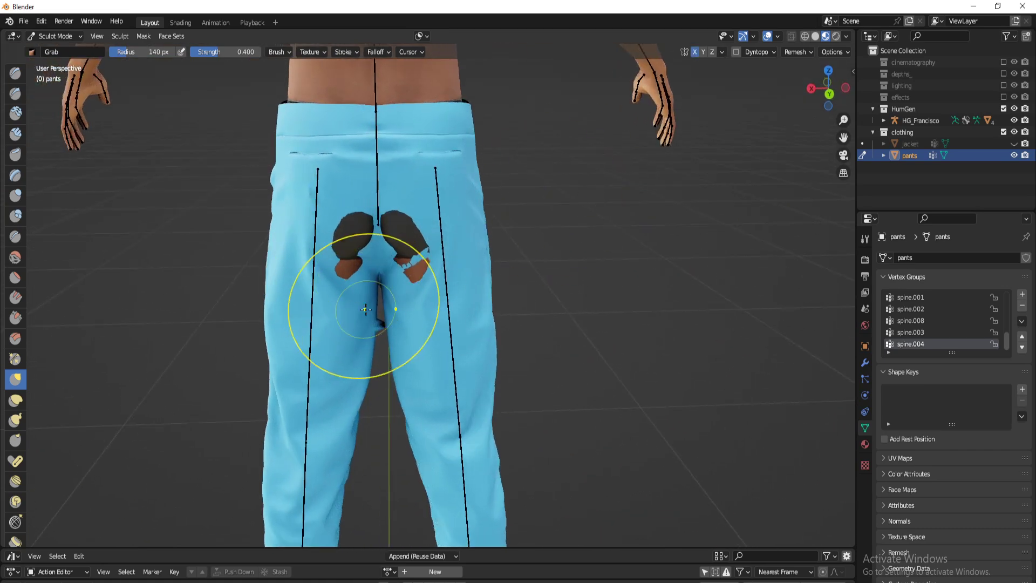
Smooth the crotch of the pants from back and front with the Smooth brush, with X symmetry off
scroll(367, 299, up, 1)
key(shift+s)
click(695, 51)
scroll(385, 327, up, 4)
shift+middle_drag(317, 347, 371, 300)
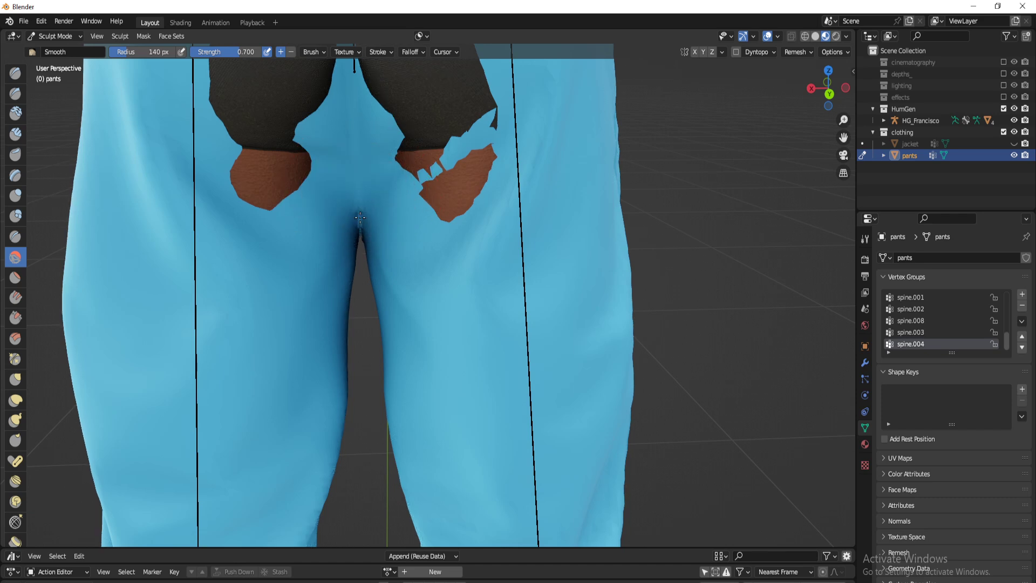
middle_drag(578, 199, 414, 223)
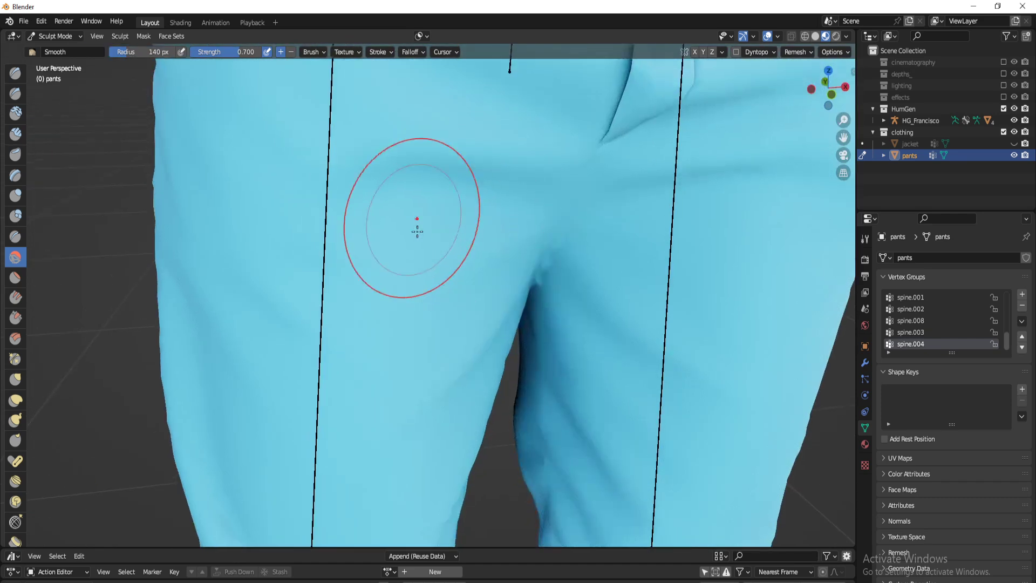
drag(549, 250, 532, 278)
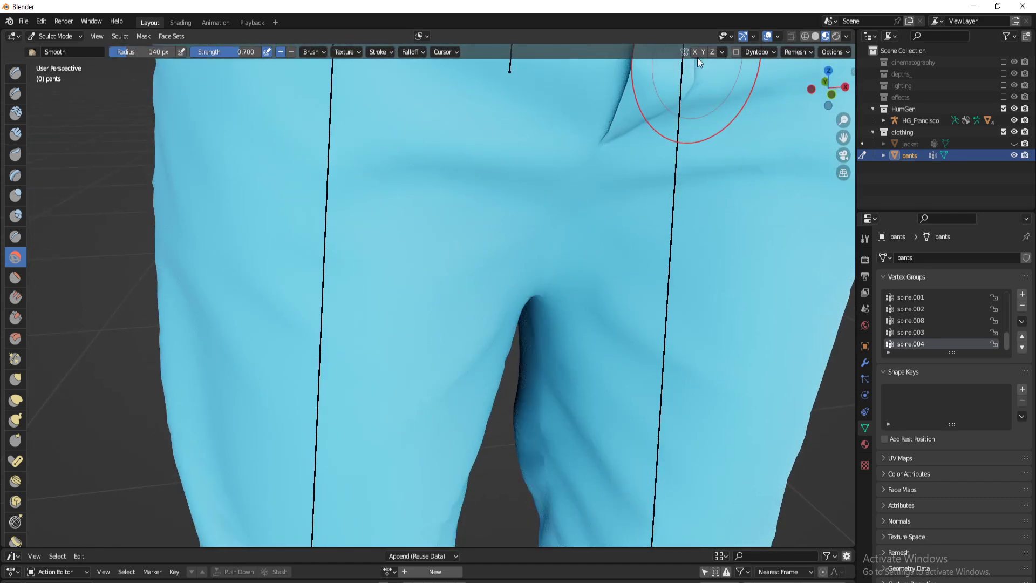
Restore X symmetry and pull the seat of the pants over the exposed areas with the Grab brush
middle_drag(390, 207, 415, 256)
key(g)
middle_drag(338, 285, 446, 263)
middle_drag(425, 190, 447, 254)
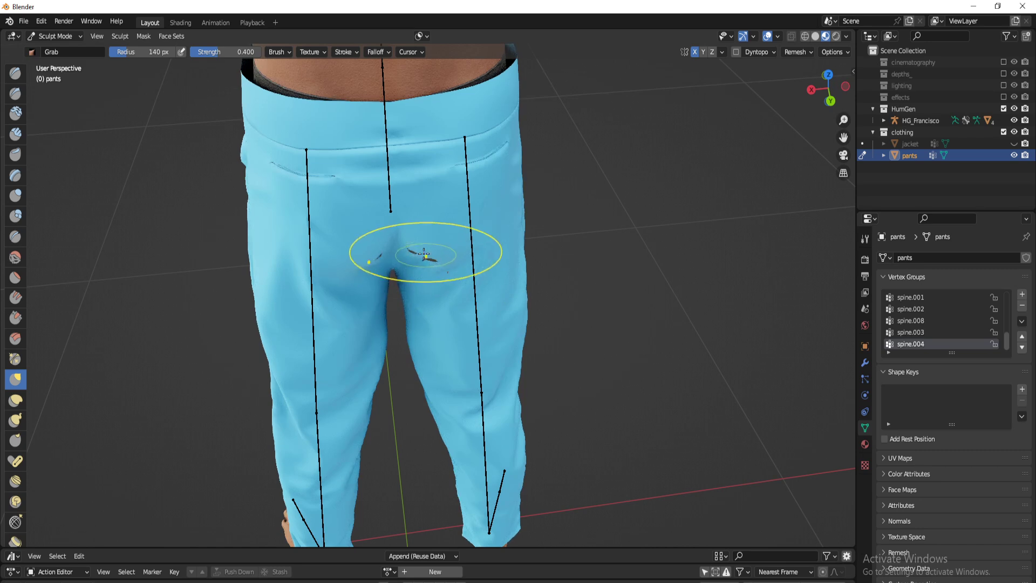
Adjust the back of the pants' waistband around the character's waist with the Grab brush
scroll(477, 198, down, 2)
shift+middle_drag(476, 211, 592, 243)
mouse_move(446, 233)
middle_down()
mouse_move(470, 228)
mouse_move(457, 232)
mouse_move(471, 201)
mouse_move(430, 213)
middle_up()
drag(336, 199, 338, 200)
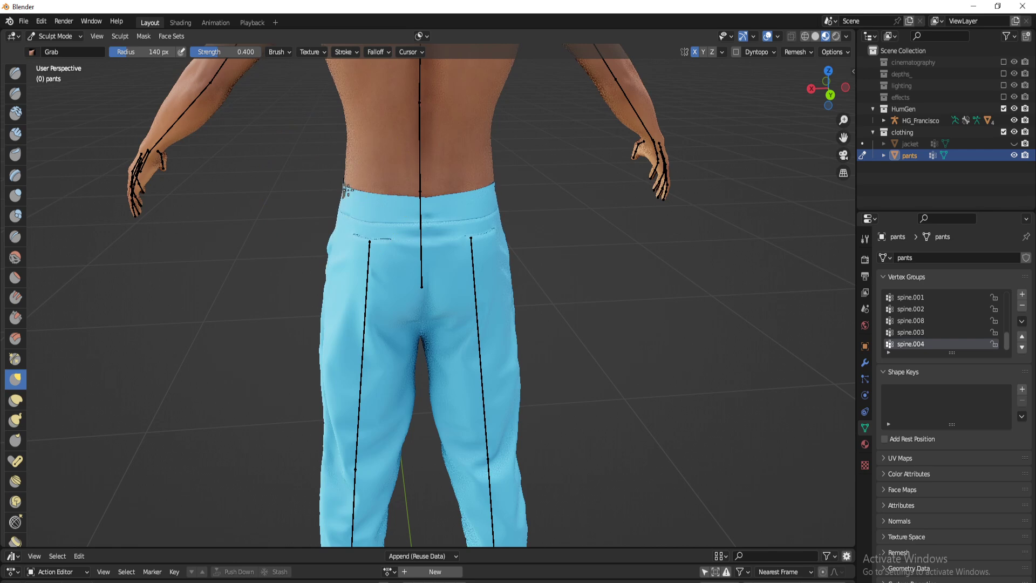
mouse_move(243, 162)
middle_down()
mouse_move(439, 254)
mouse_move(524, 268)
mouse_move(479, 217)
middle_up()
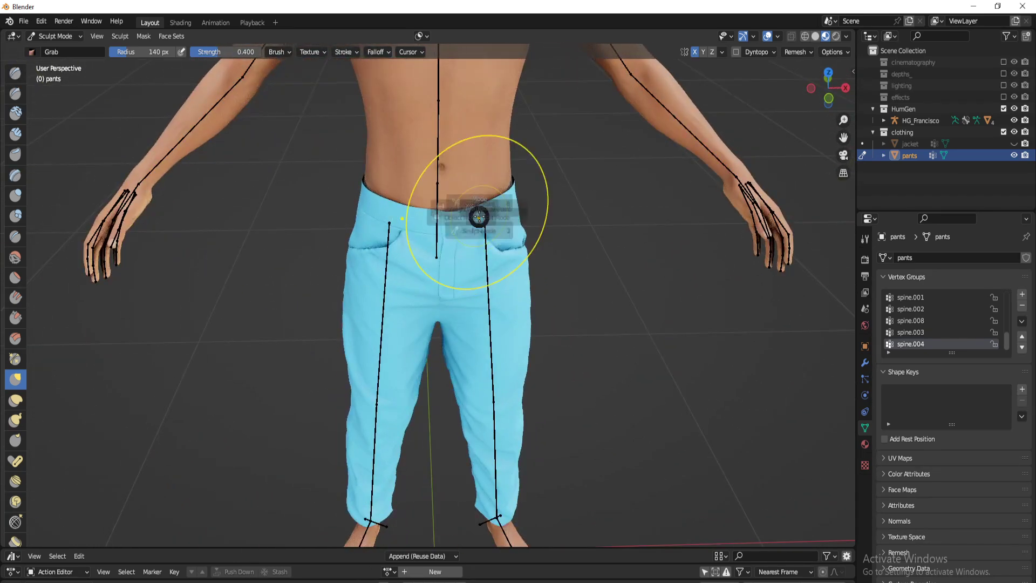
Return to Object Mode, clear the selection, and show the jacket again to check it against the pants
key(ctrl+Tab)
key(alt+a)
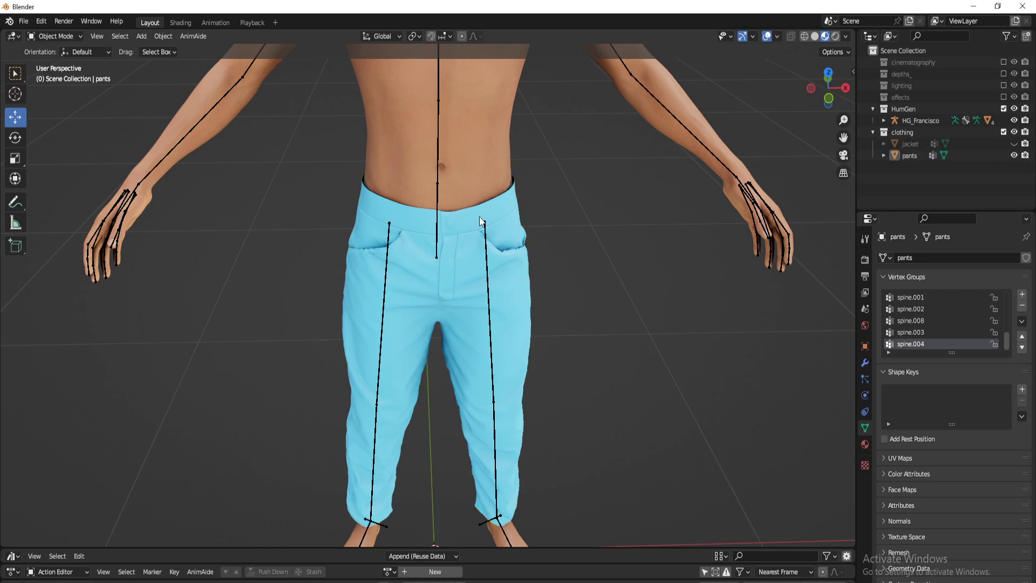
scroll(532, 208, down, 4)
shift+middle_drag(592, 313, 566, 244)
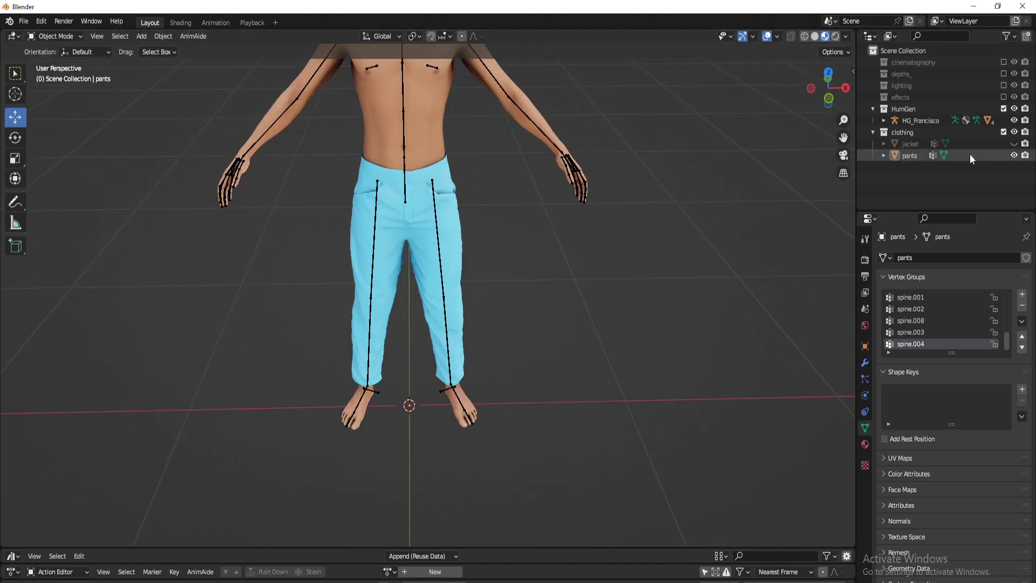
click(1014, 145)
middle_drag(546, 174, 471, 173)
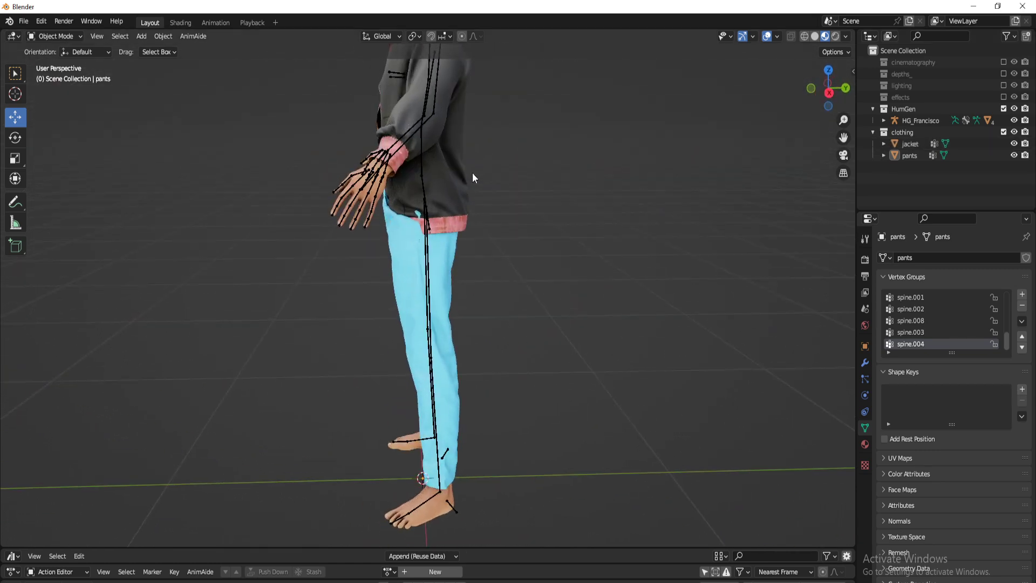
Select the jacket and enter Sculpt Mode at its front hem, where the pants poke through
click(454, 179)
scroll(436, 192, up, 2)
middle_drag(424, 214, 504, 251)
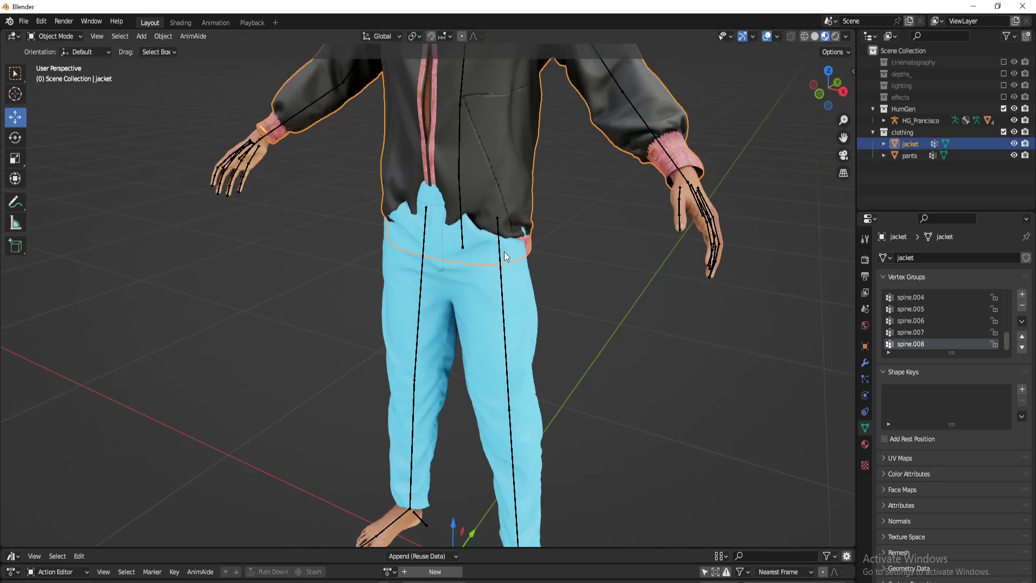
key(ctrl+Tab)
key(2)
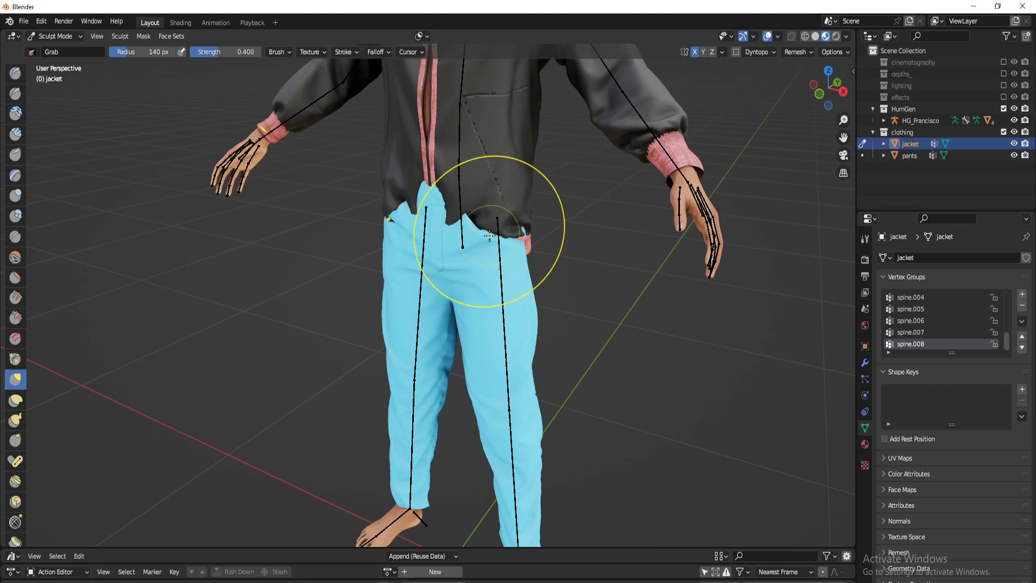
Enlarge the Grab brush to a 313 px radius and pull the jacket's front hem down over the pants
scroll(489, 233, up, 2)
middle_drag(489, 232, 496, 246)
mouse_move(494, 246)
mouse_down()
mouse_move(433, 238)
mouse_move(481, 225)
mouse_move(503, 260)
mouse_up()
key(f)
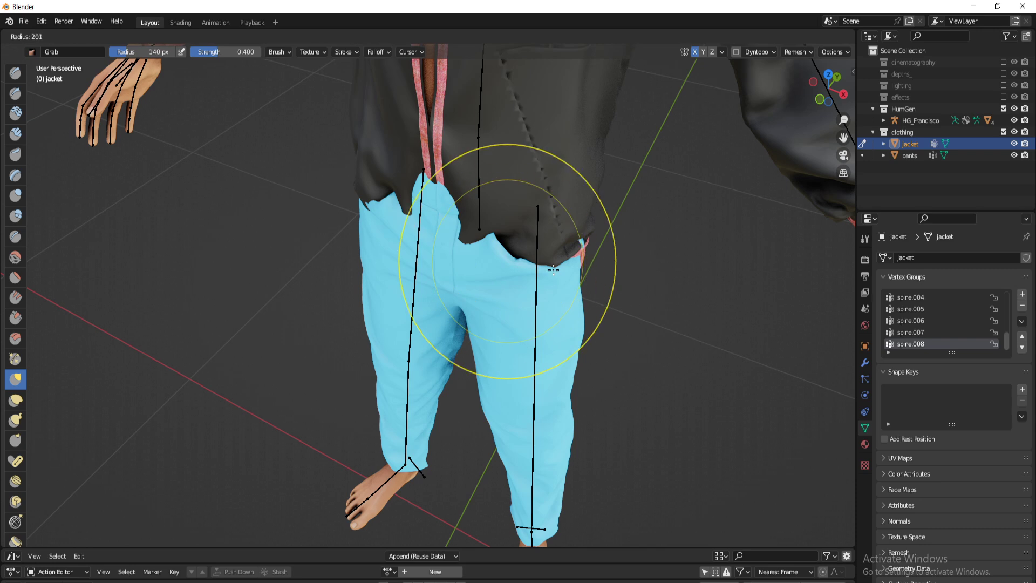
click(512, 279)
drag(504, 246, 500, 286)
mouse_move(492, 249)
mouse_down()
mouse_move(479, 269)
mouse_move(465, 256)
mouse_move(456, 265)
mouse_move(592, 282)
mouse_up()
middle_drag(558, 289, 512, 303)
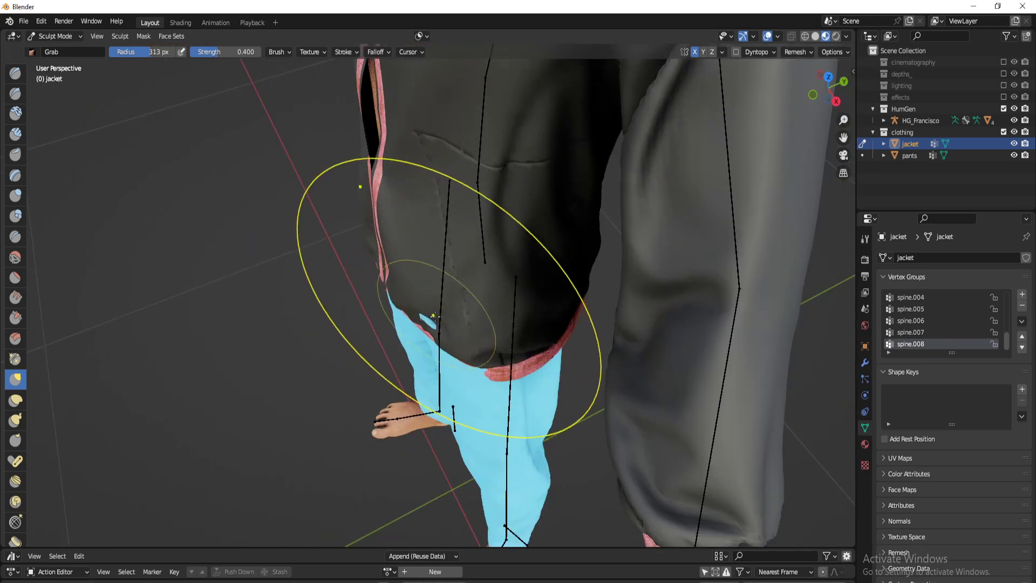
Adjust the jacket's side and front hem with the Grab brush until it covers the remaining pants poke-through
middle_drag(433, 318, 533, 315)
drag(492, 274, 492, 276)
mouse_move(548, 232)
middle_down()
mouse_move(519, 238)
mouse_move(503, 218)
mouse_move(481, 259)
mouse_move(595, 229)
mouse_move(534, 248)
middle_up()
drag(537, 208, 559, 216)
mouse_move(330, 192)
mouse_down()
mouse_move(351, 202)
mouse_move(347, 238)
mouse_up()
mouse_move(347, 251)
middle_down()
mouse_move(336, 254)
mouse_move(520, 225)
mouse_move(515, 215)
middle_up()
scroll(483, 222, down, 2)
mouse_move(463, 76)
shift+middle_down()
mouse_move(440, 250)
mouse_move(449, 255)
shift+middle_up()
Return to Object Mode, clear the selection, and select the character's body with the Human Generator options shown
key(ctrl+Tab)
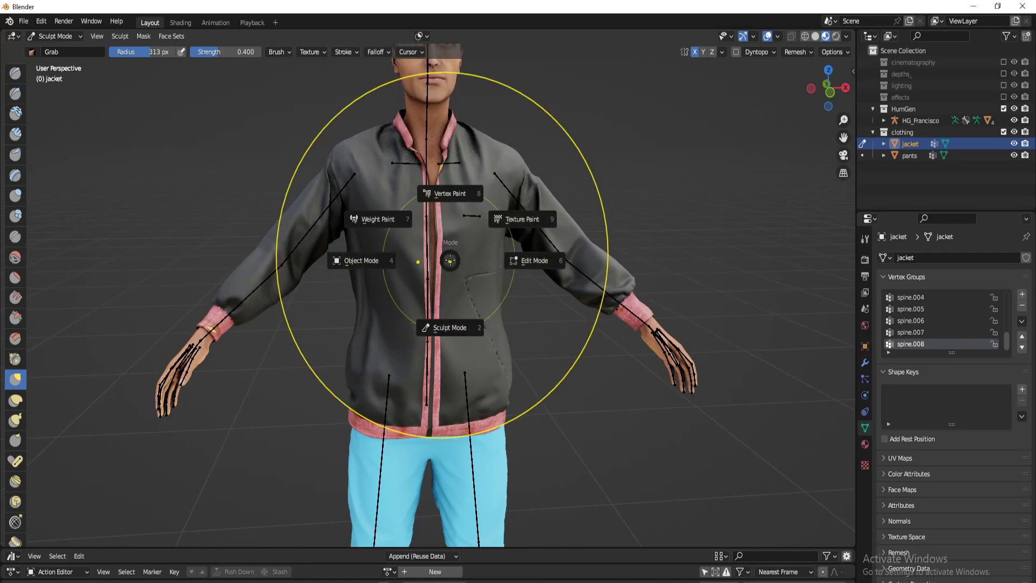
click(450, 260)
key(alt+a)
scroll(451, 259, down, 3)
middle_drag(451, 259, 488, 158)
click(435, 69)
key(n)
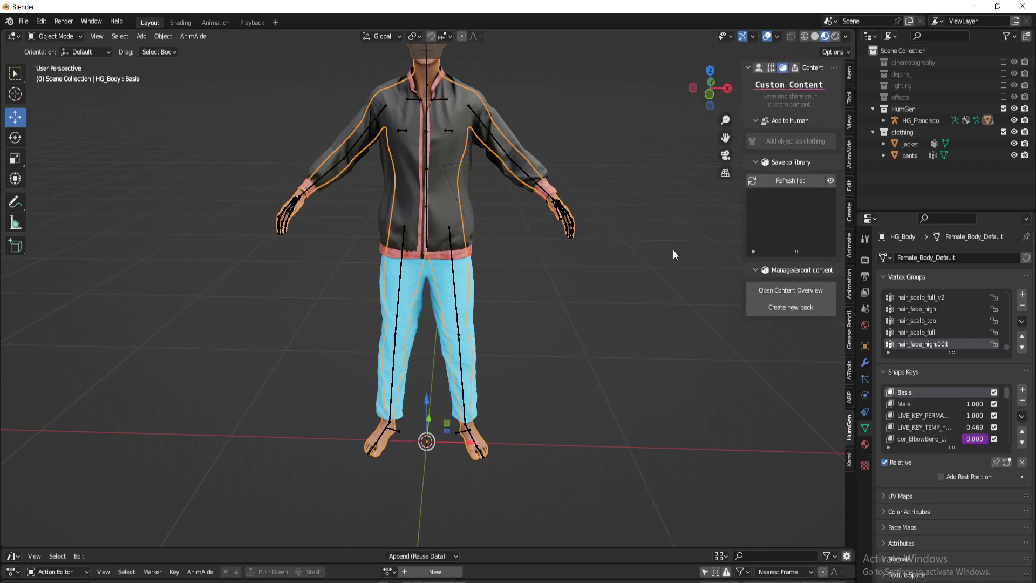
Add the Leather Sneakers to the character from the footwear library
click(763, 68)
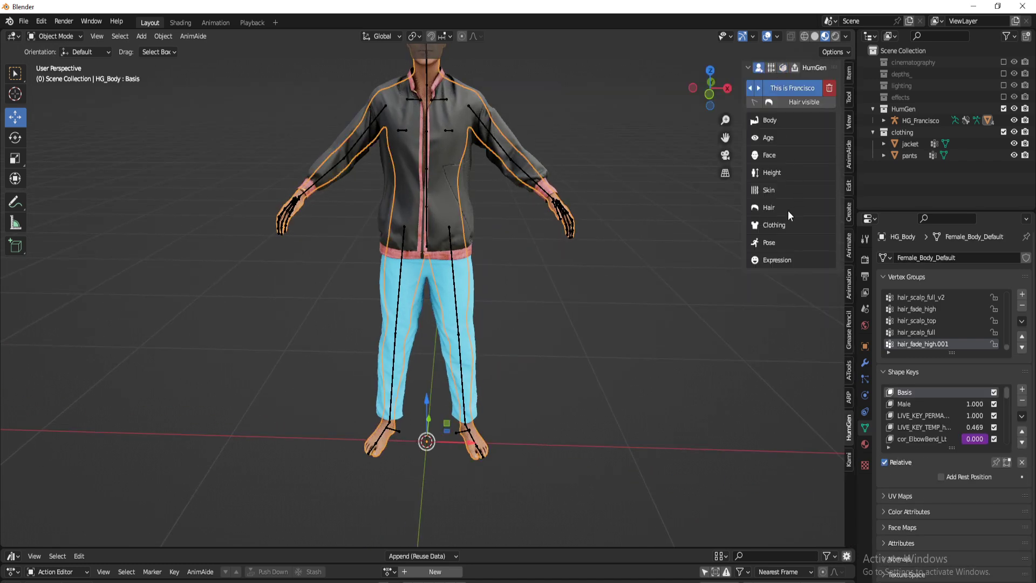
click(772, 226)
click(815, 146)
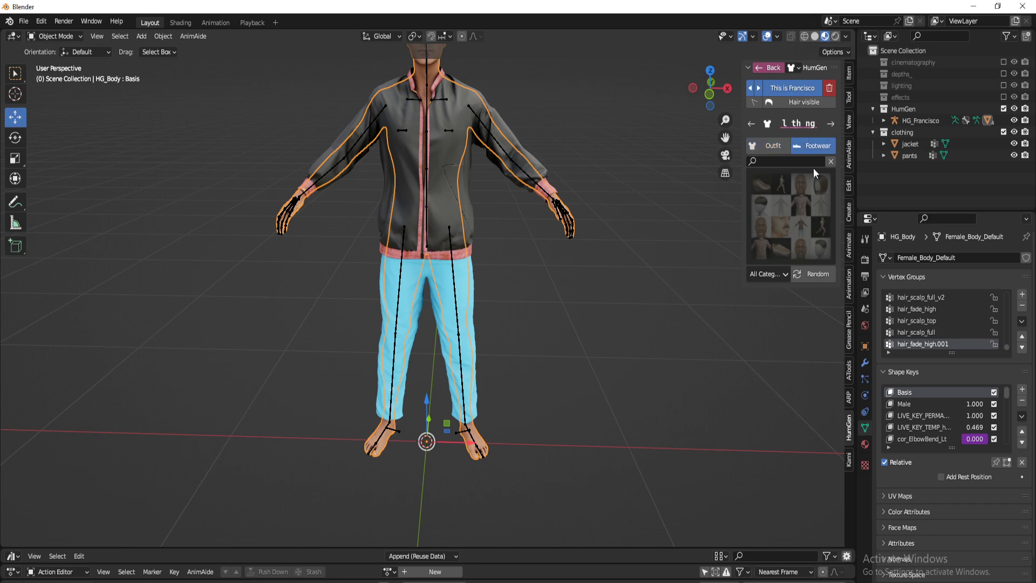
click(776, 274)
click(796, 226)
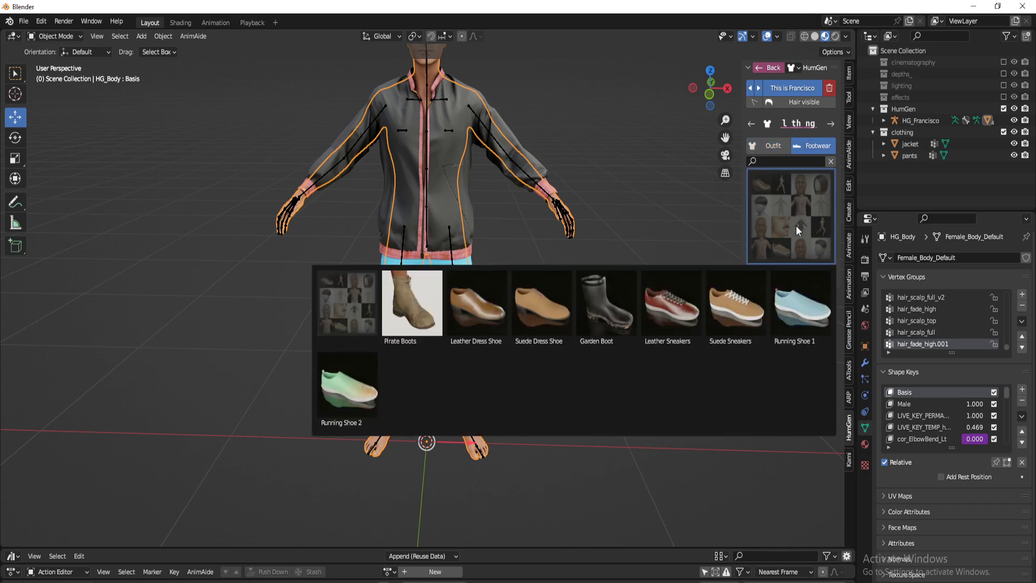
click(671, 319)
Select the pants and enter Sculpt Mode at the ankles with a 193 px Grab brush
mouse_move(588, 318)
middle_down()
mouse_move(535, 329)
mouse_move(480, 298)
mouse_move(529, 294)
middle_up()
shift+middle_drag(480, 354, 472, 243)
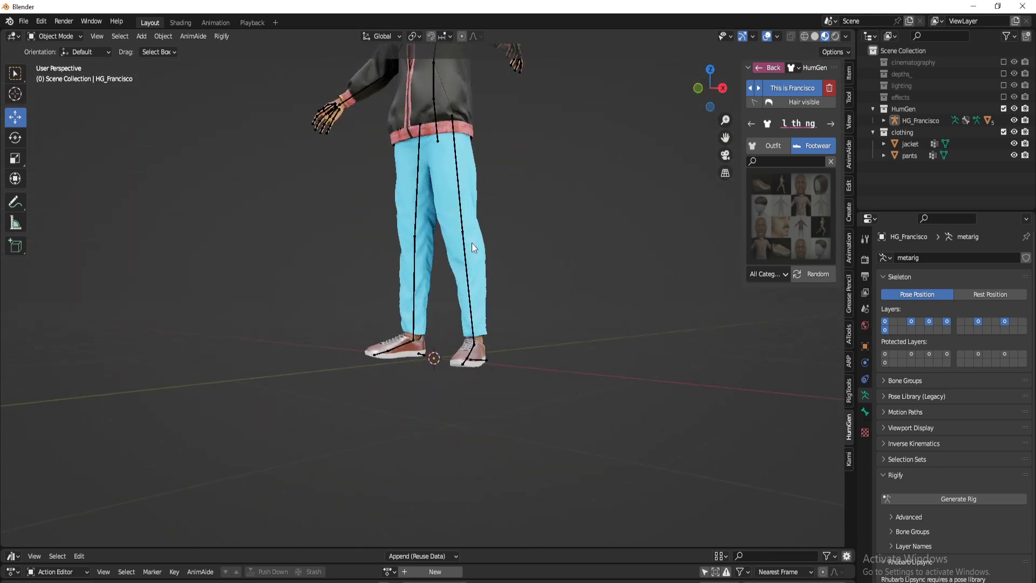
scroll(470, 270, up, 6)
middle_drag(574, 322, 525, 254)
click(514, 253)
middle_drag(335, 347, 410, 343)
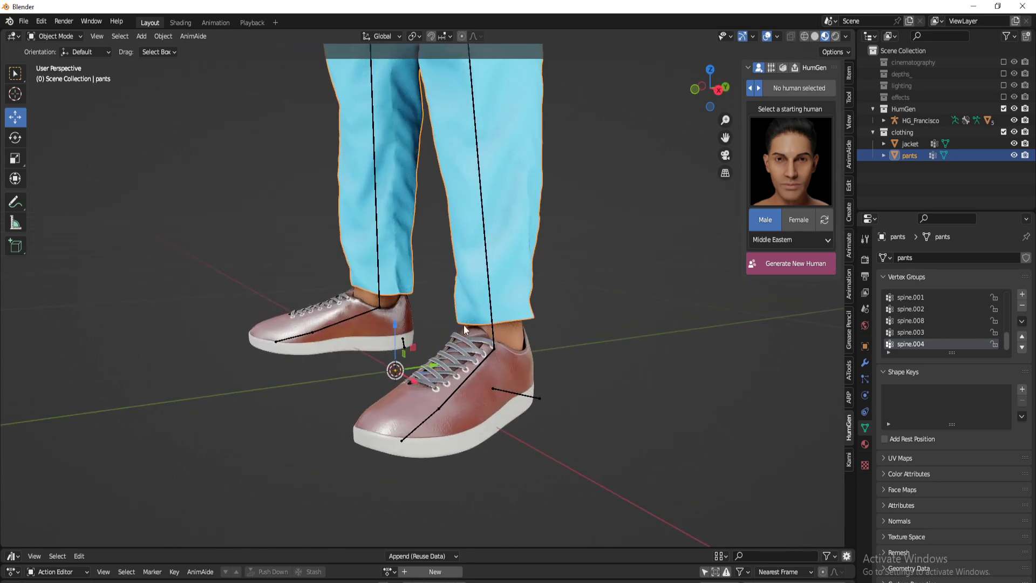
key(n)
key(ctrl+Tab)
key(f)
click(554, 308)
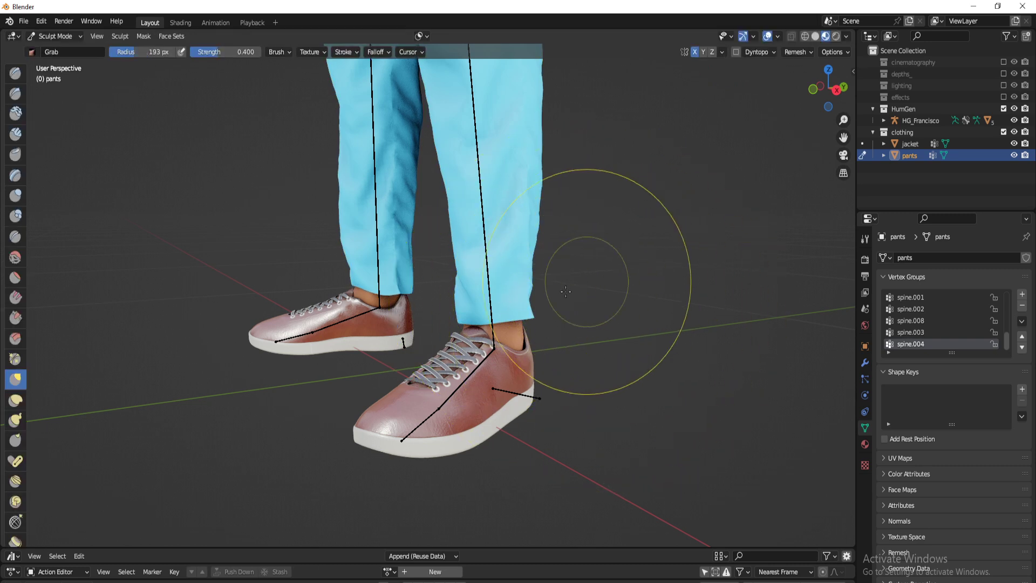
Pull the pants' cuffs down over the ankles and the tops of the sneakers with the Grab brush
drag(520, 300, 526, 343)
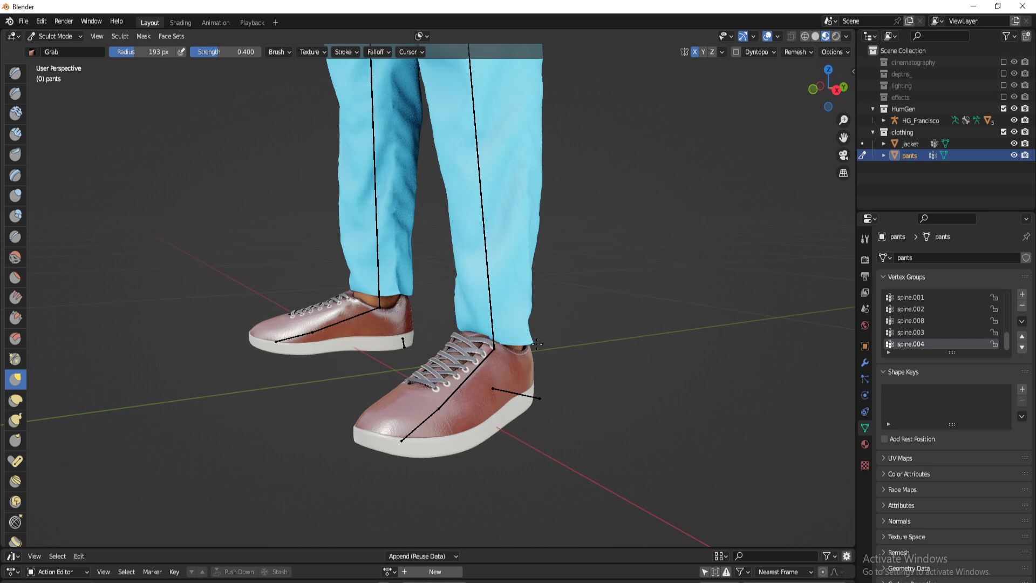
middle_drag(537, 339, 497, 232)
mouse_move(429, 340)
mouse_down()
mouse_move(455, 354)
mouse_move(451, 373)
mouse_up()
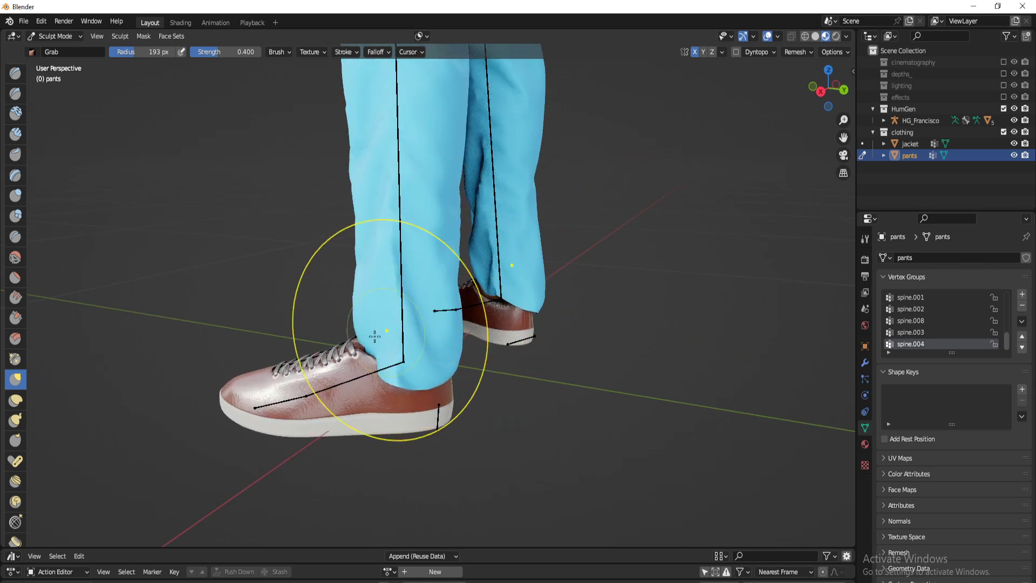
middle_drag(384, 333, 394, 302)
scroll(396, 304, up, 5)
shift+middle_drag(344, 345, 486, 232)
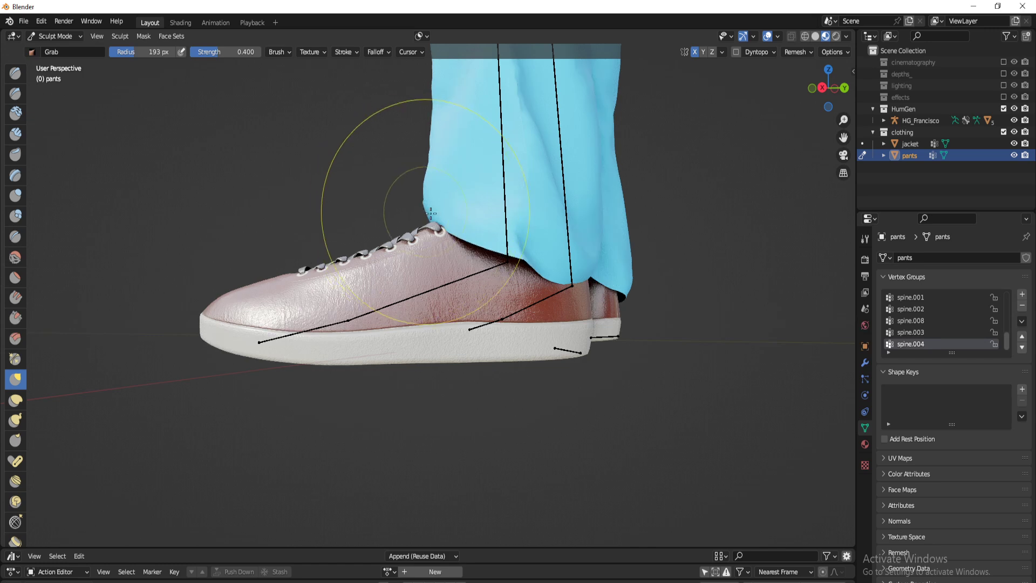
Widen the inner side of the pants' cuffs and lower their hems toward the sneakers' heels
middle_drag(391, 218, 569, 273)
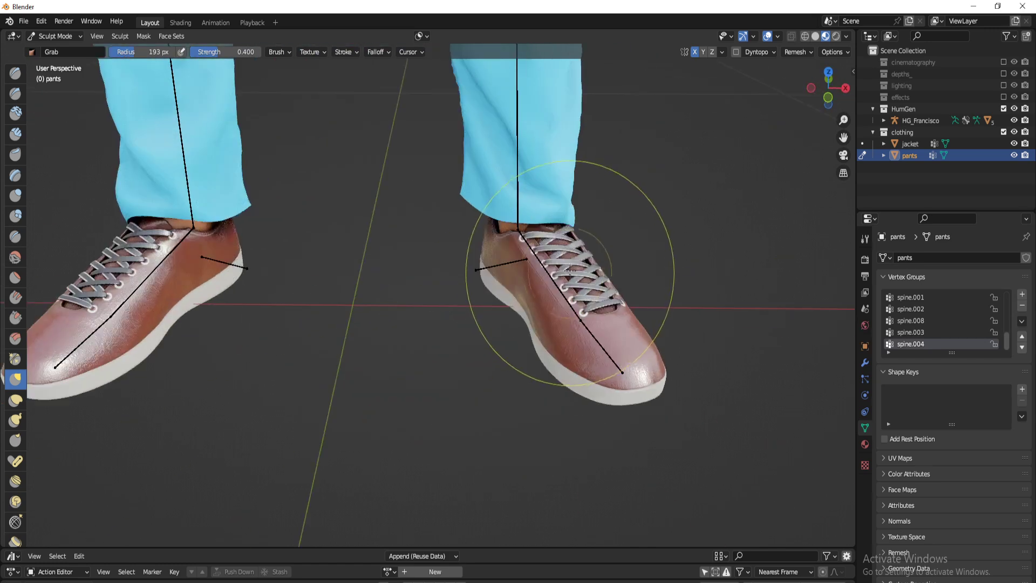
mouse_move(490, 204)
mouse_down()
mouse_move(486, 232)
mouse_move(474, 207)
mouse_up()
drag(484, 126, 460, 114)
drag(534, 220, 532, 213)
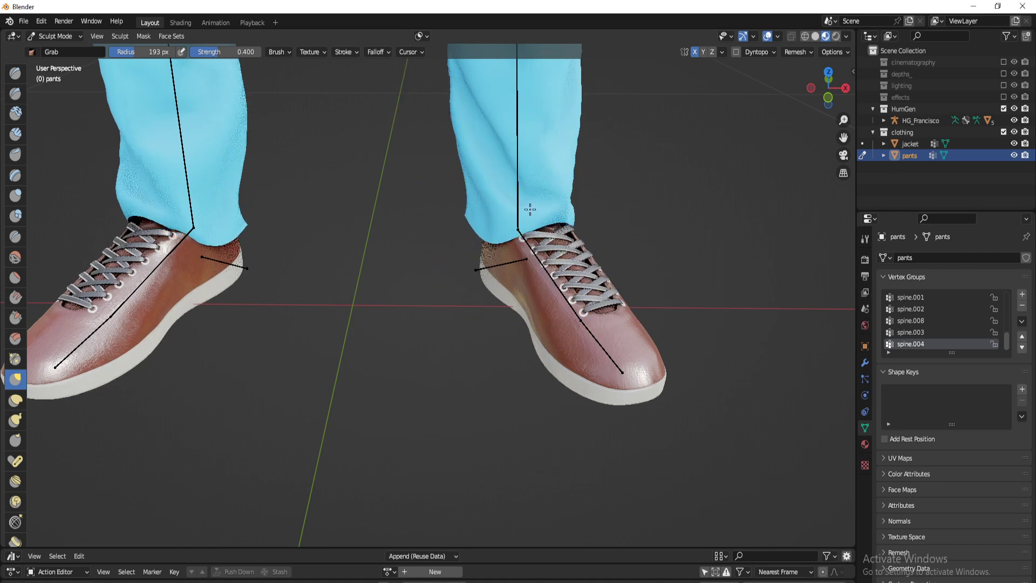
middle_drag(475, 192, 366, 193)
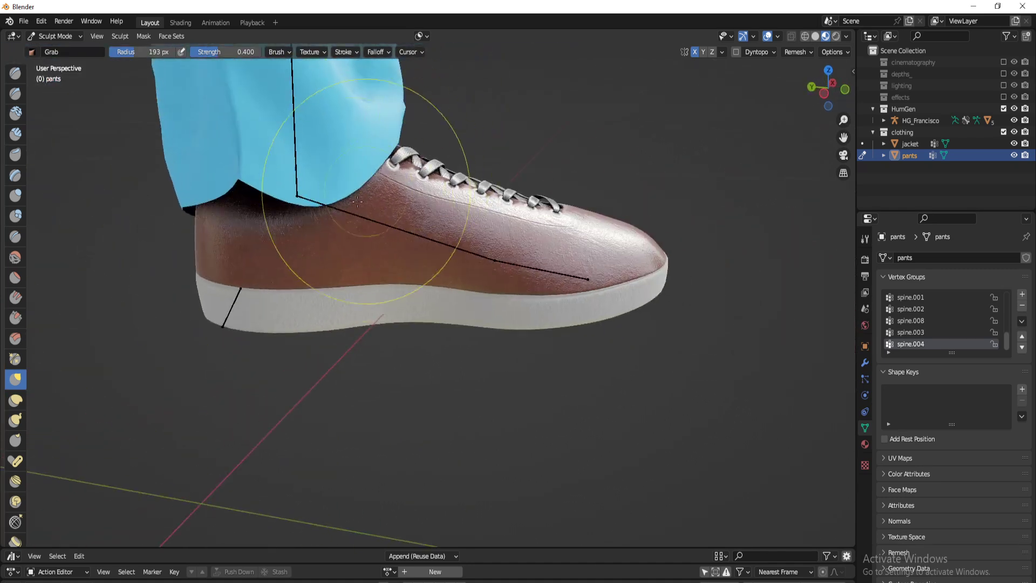
drag(239, 183, 236, 198)
drag(222, 181, 216, 191)
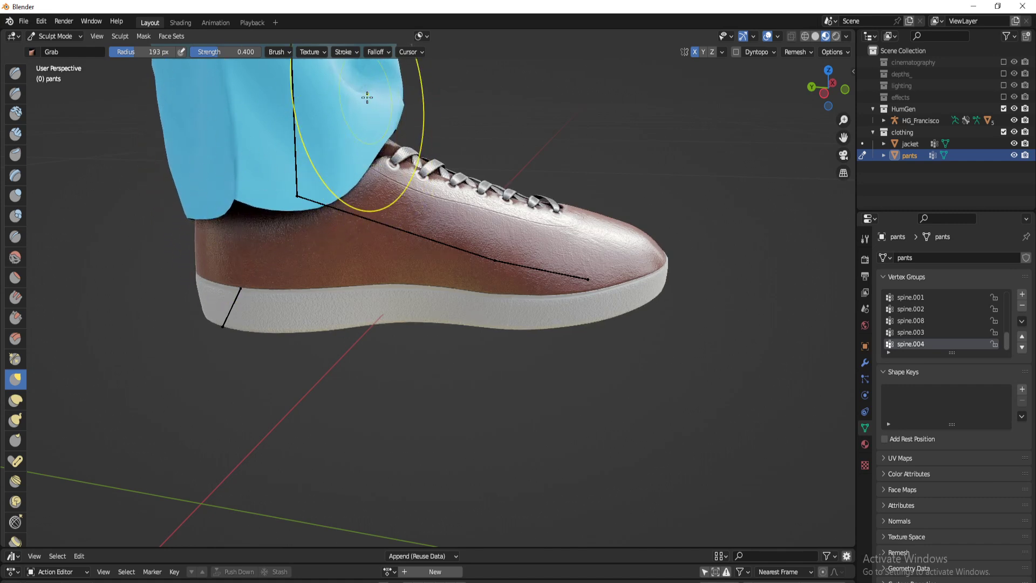
Smooth the front of the pants' cuff above the laces and return to the Grab brush
key(shift+s)
mouse_move(383, 81)
mouse_down()
mouse_move(294, 116)
mouse_move(250, 92)
mouse_up()
key(g)
scroll(306, 134, down, 4)
middle_drag(305, 134, 210, 146)
Turn off X symmetry and check the pants' cuffs around the sneakers from the back and side
mouse_move(556, 224)
middle_down()
mouse_move(398, 229)
mouse_move(552, 120)
middle_up()
click(697, 55)
shift+middle_drag(419, 184, 431, 188)
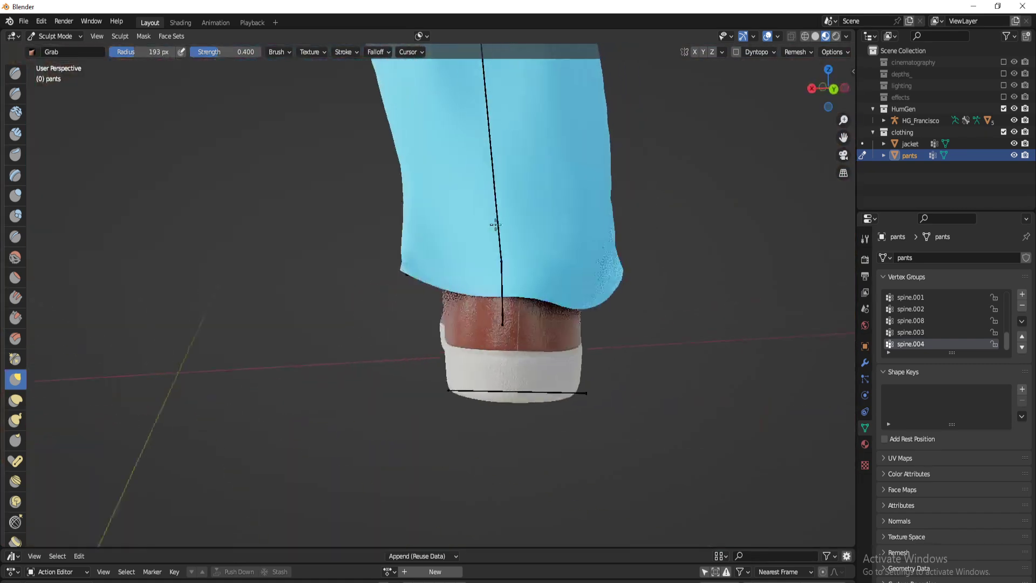
scroll(485, 221, down, 3)
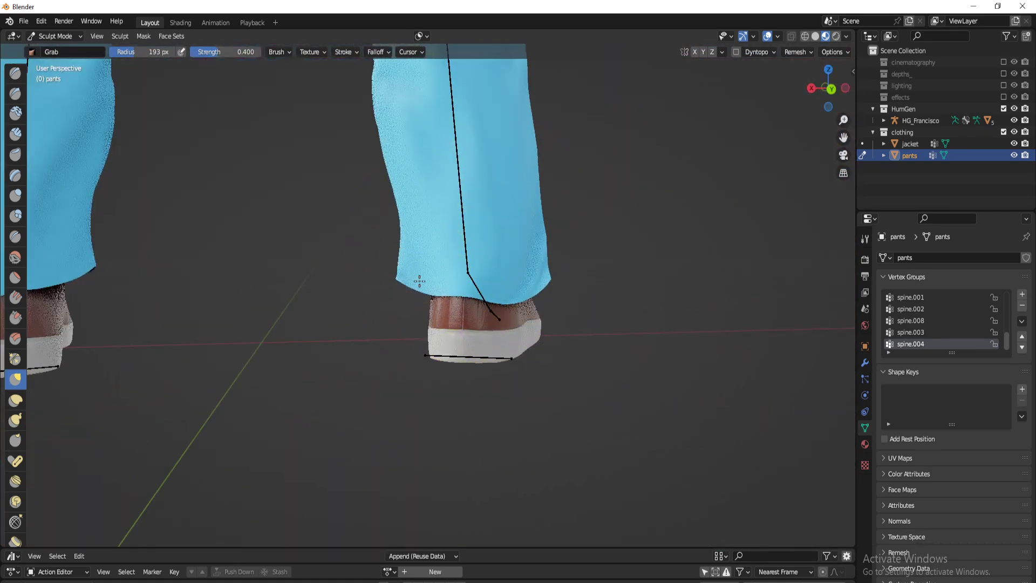
mouse_move(209, 273)
middle_down()
mouse_move(492, 271)
mouse_move(386, 275)
mouse_move(404, 278)
mouse_move(599, 264)
middle_up()
mouse_move(648, 221)
shift+middle_down()
mouse_move(464, 251)
mouse_move(410, 345)
mouse_move(453, 268)
shift+middle_up()
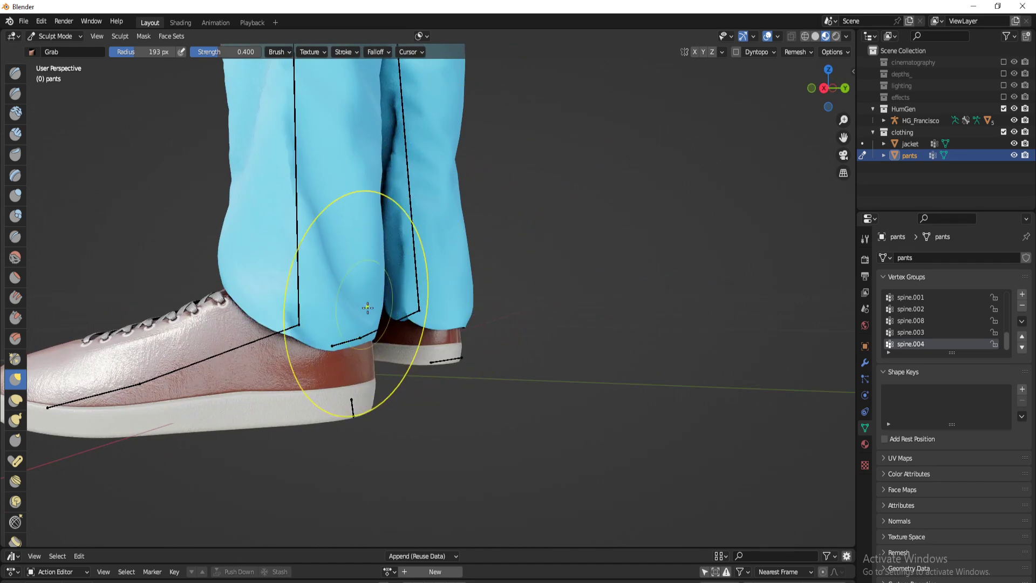
Return to Object Mode, clear the selection, and bring the whole dressed character into view
key(ctrl+Tab)
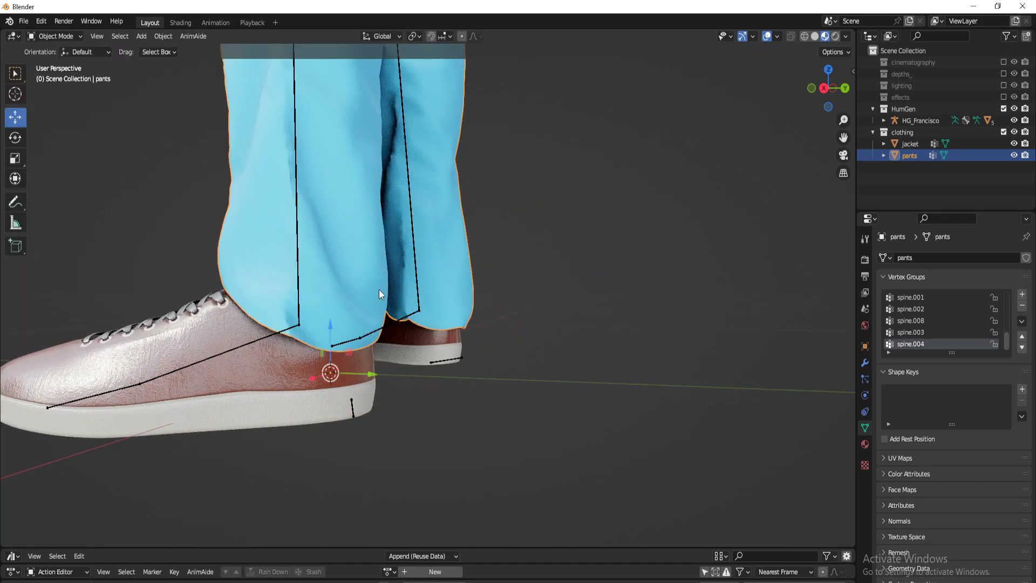
key(alt+a)
scroll(378, 286, down, 8)
middle_drag(301, 218, 423, 233)
shift+middle_drag(408, 120, 513, 264)
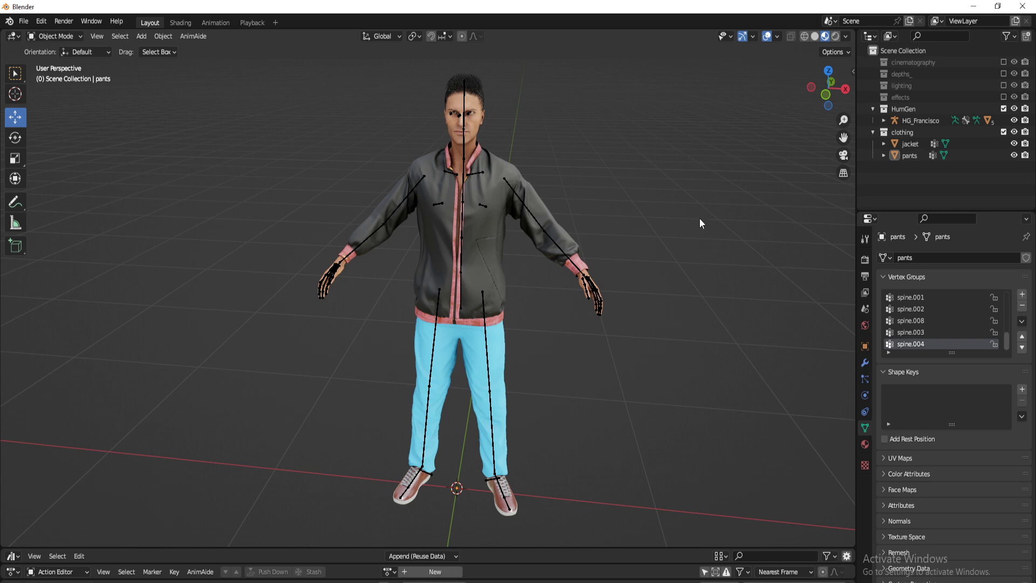
Parent the jacket and pants to the HG_Francisco rig with Object (Keep Transform)
drag(876, 191, 925, 144)
ctrl+click(922, 120)
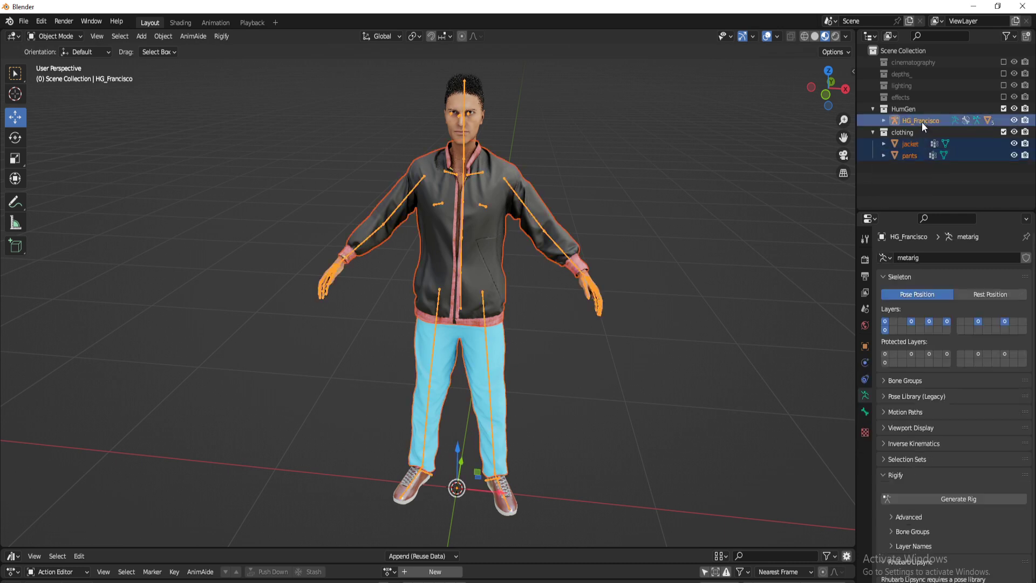
key(ctrl+p)
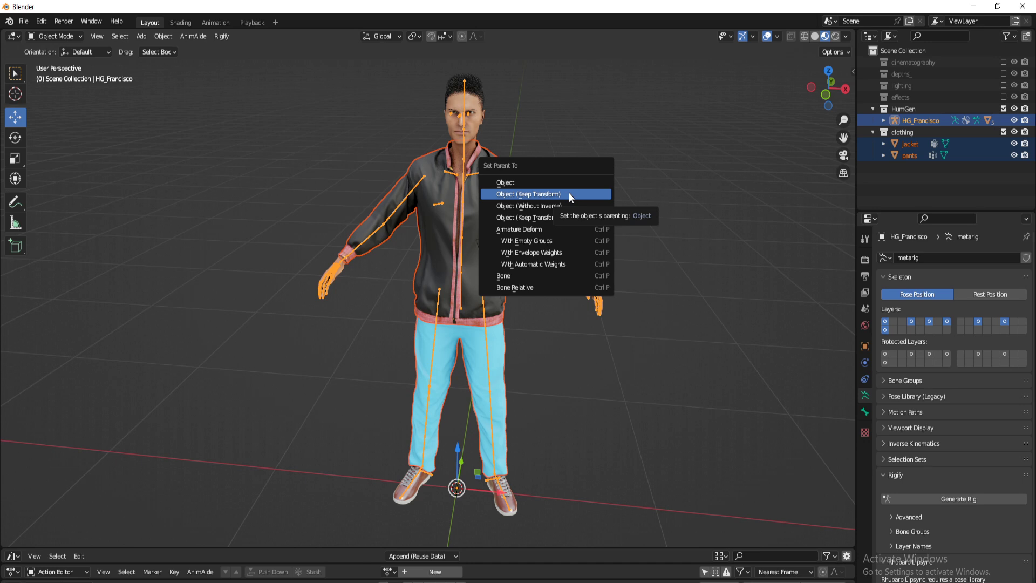
click(569, 194)
Add the jacket to the human as Torso clothing through Human Generator's custom content
click(913, 144)
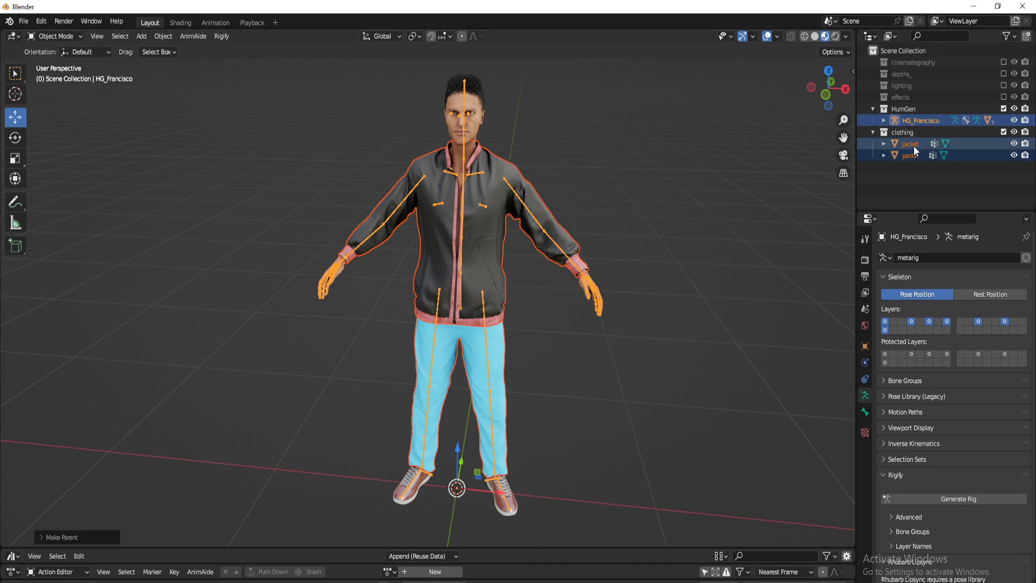
key(n)
click(777, 70)
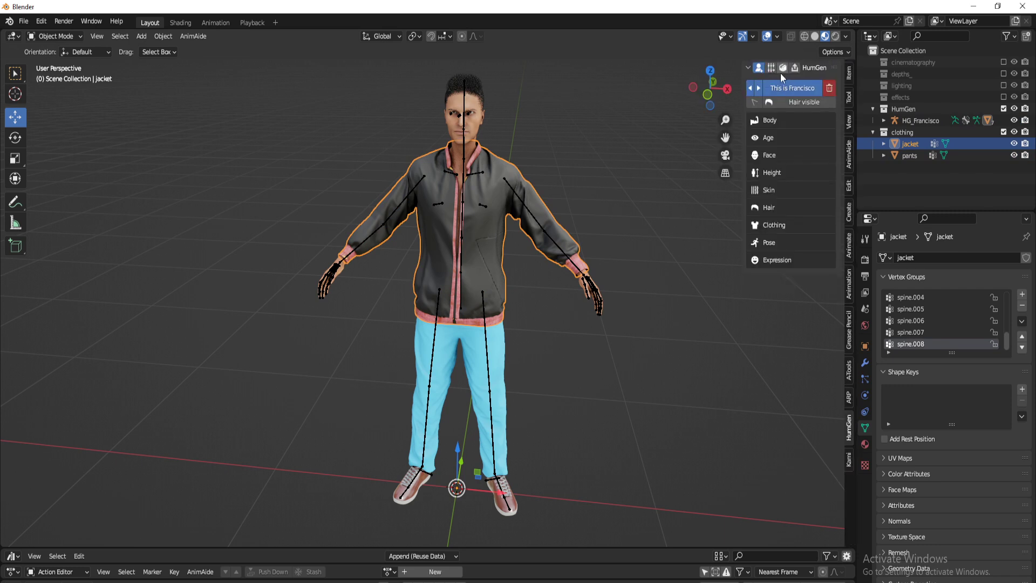
click(782, 69)
click(793, 141)
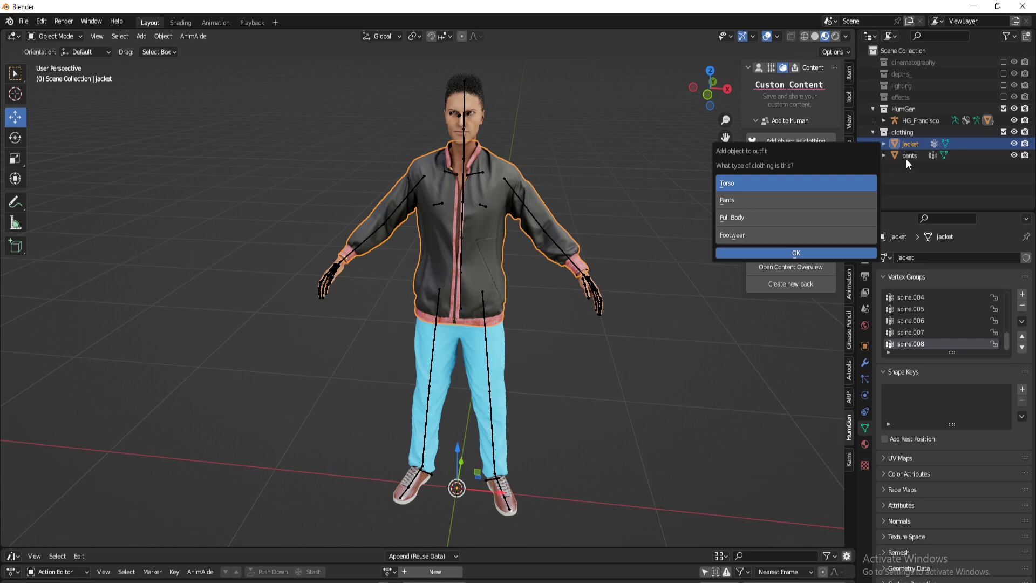
Add the pants object to the human as clothing of the Pants type
click(907, 156)
click(793, 140)
click(767, 196)
key(Return)
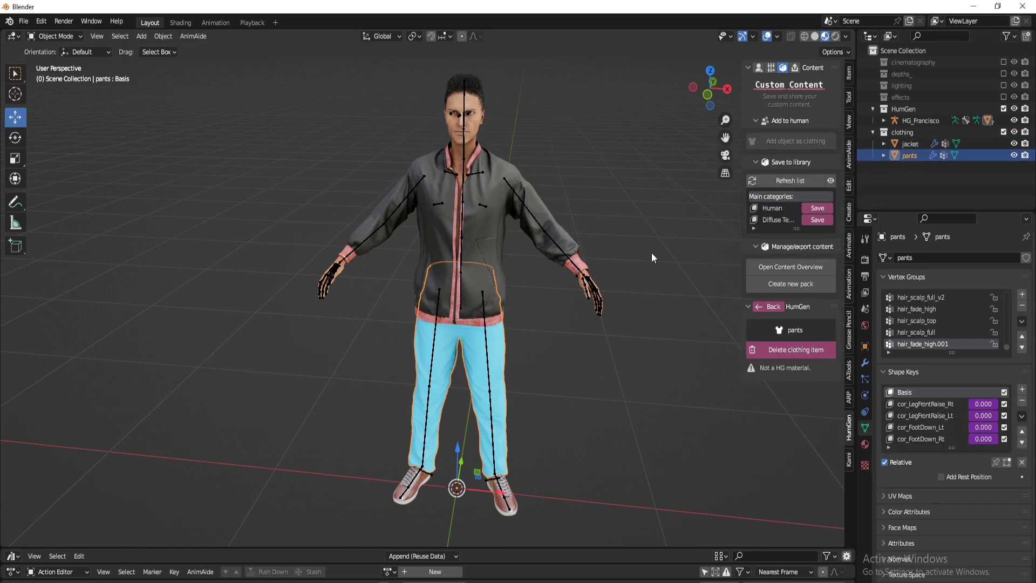
Move the clothing objects into the HumGen collection and delete the clothing collection
click(757, 67)
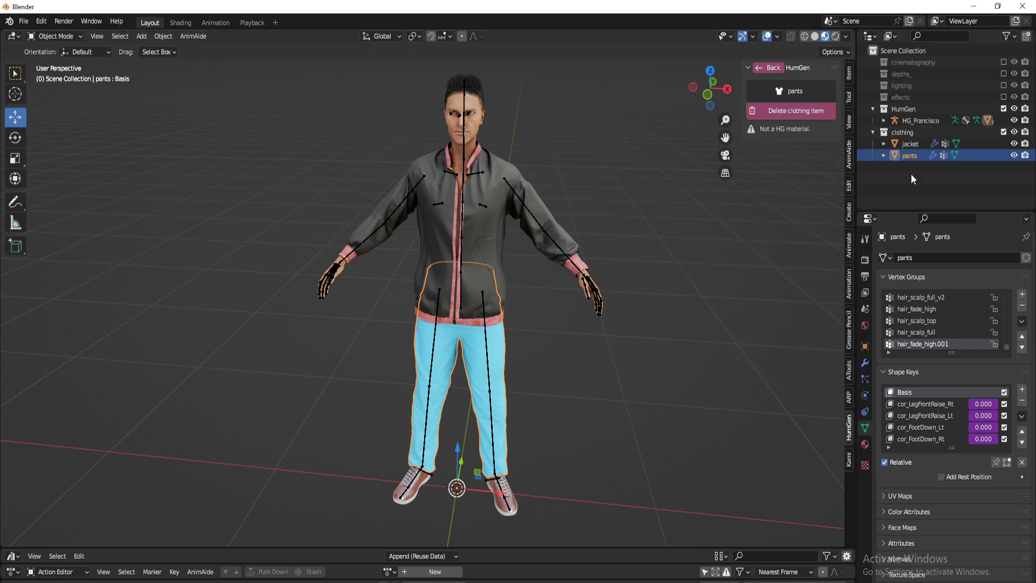
click(909, 145)
drag(912, 139, 911, 112)
click(905, 135)
key(Delete)
Return to the main human options, select the character's rig, and examine the fitted outfit from the side
click(770, 68)
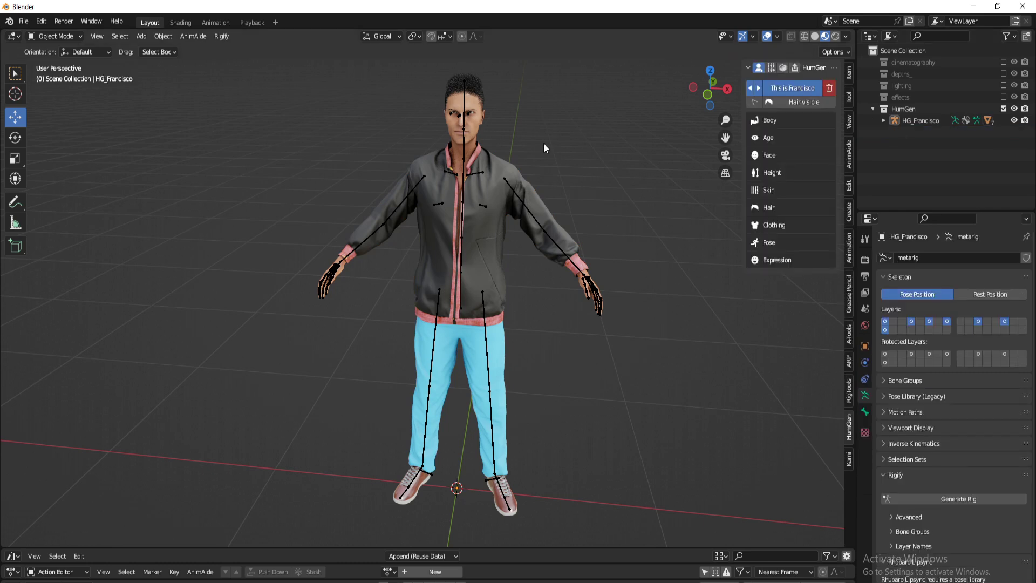
click(490, 213)
mouse_move(490, 213)
middle_down()
mouse_move(523, 215)
mouse_move(474, 268)
mouse_move(478, 277)
mouse_move(488, 204)
middle_up()
scroll(487, 204, down, 3)
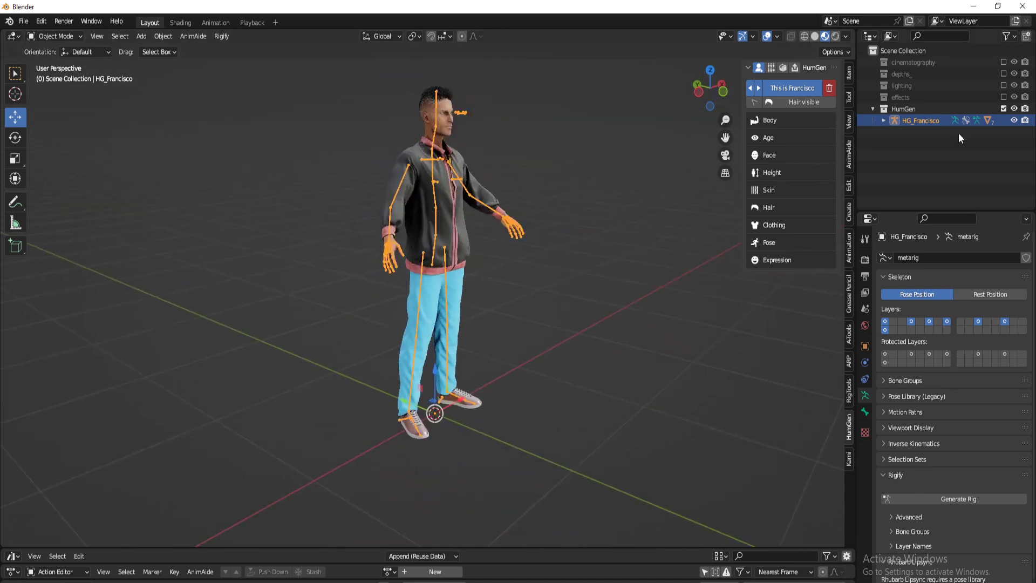
Collapse the HumGen collection and create a new collection named anims under the Scene Collection
click(873, 109)
right_click(906, 49)
click(899, 50)
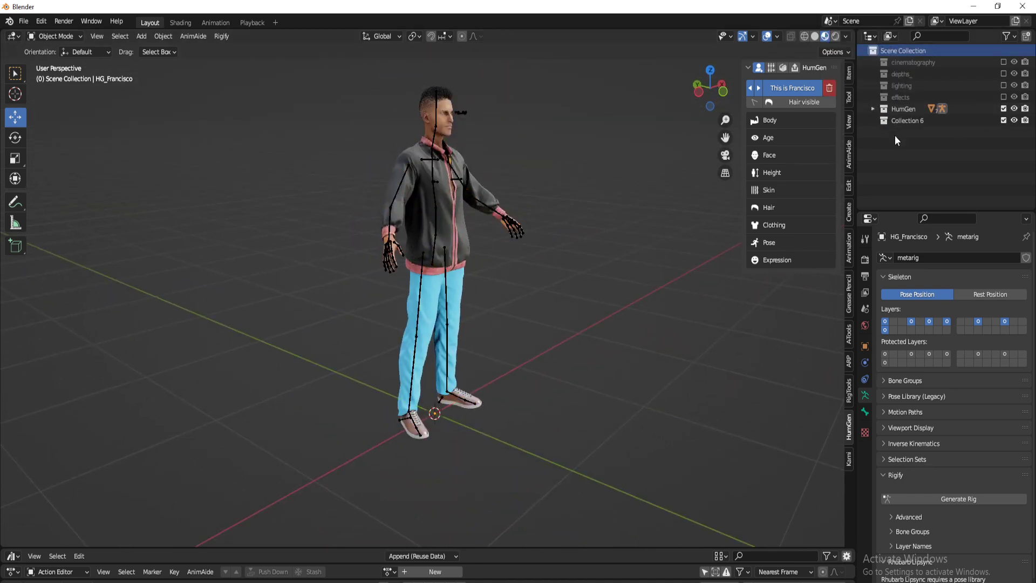
click(906, 121)
double_click(904, 121)
text(an)
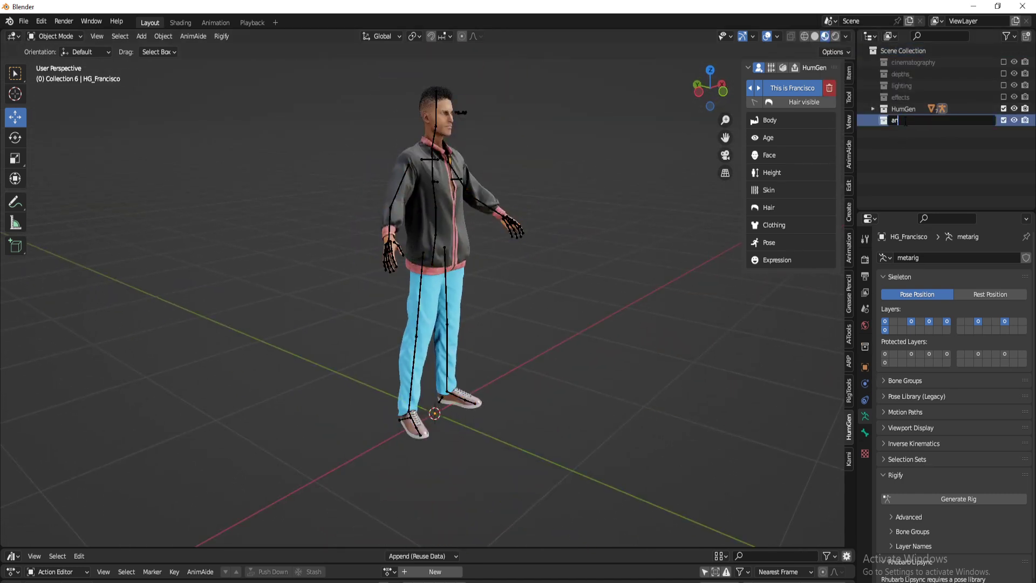
text(ims)
key(Return)
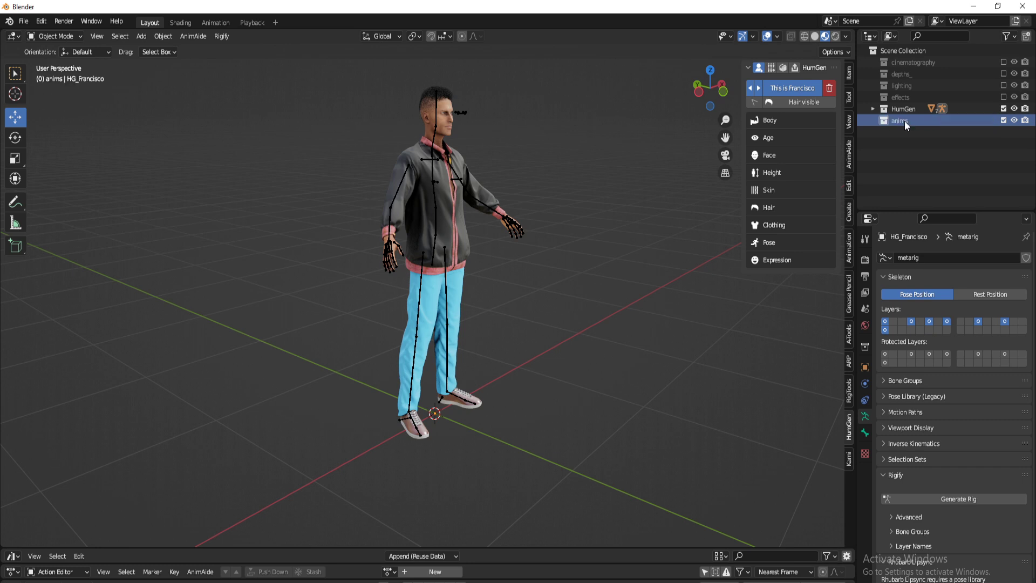
middle_drag(578, 352, 547, 359)
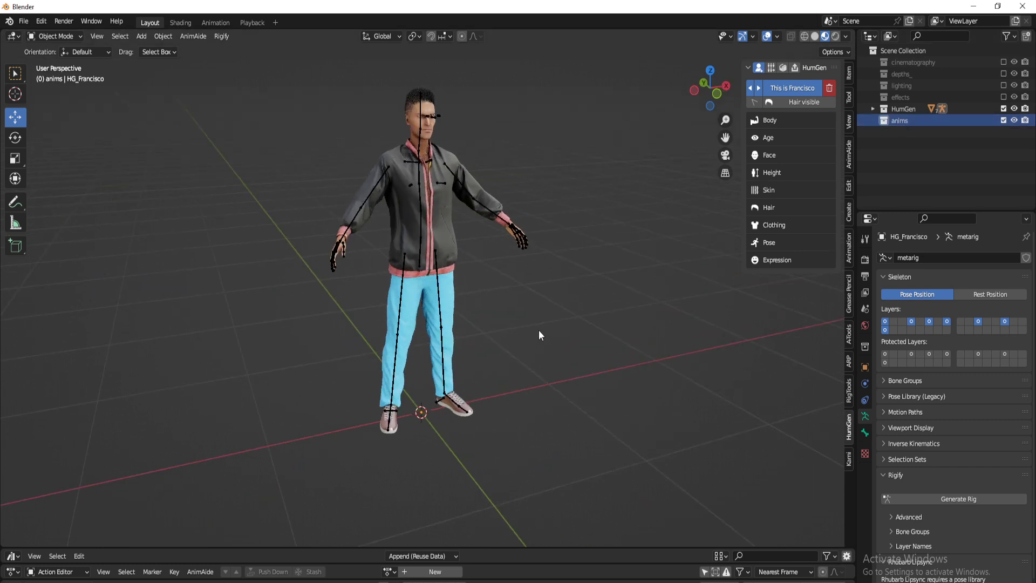
Select the jacket and show its modifiers with the Cloth Armature modifier collapsed
click(454, 160)
middle_drag(555, 216, 513, 218)
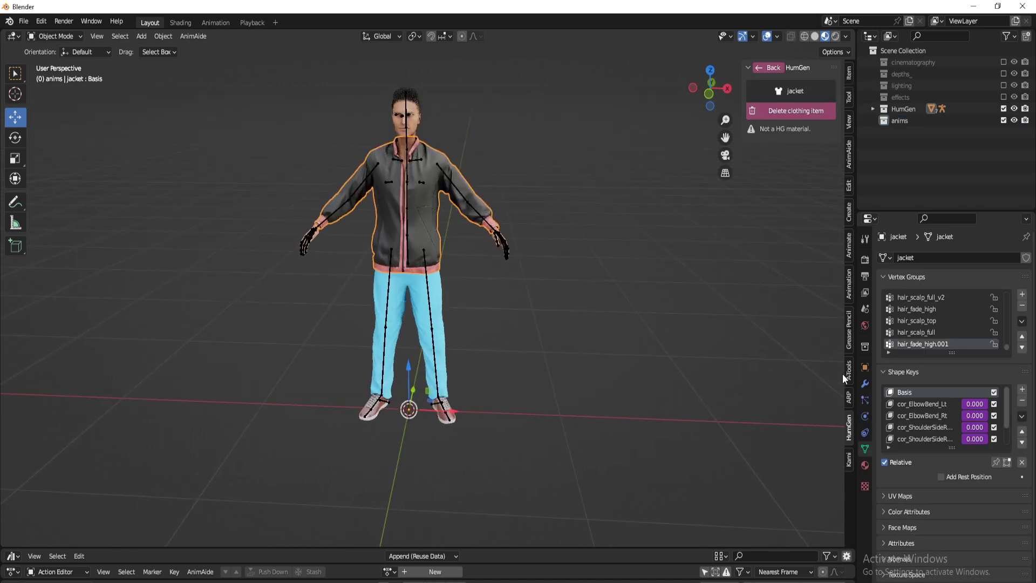
click(867, 384)
click(883, 304)
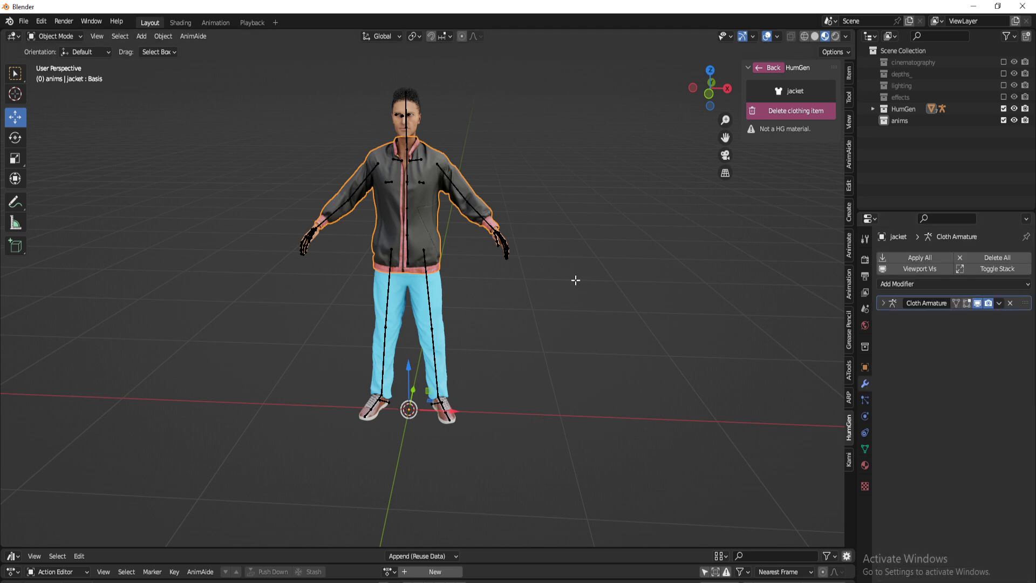
Examine the jacket's mesh up close in Edit Mode and return to Object Mode
key(Tab)
key(a)
scroll(508, 234, up, 4)
scroll(508, 234, up, 1)
key(alt+a)
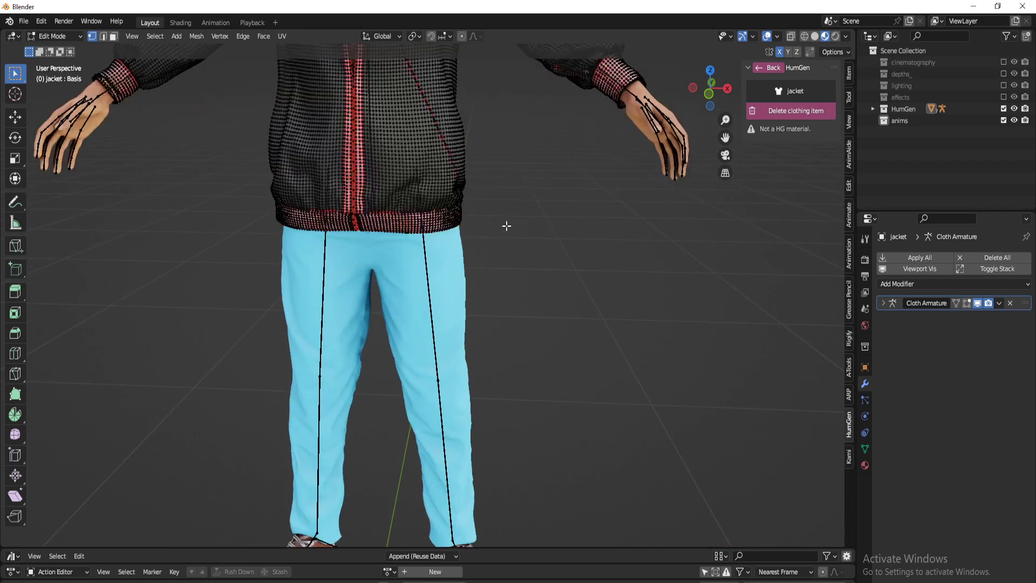
shift+middle_drag(483, 135, 497, 282)
key(Tab)
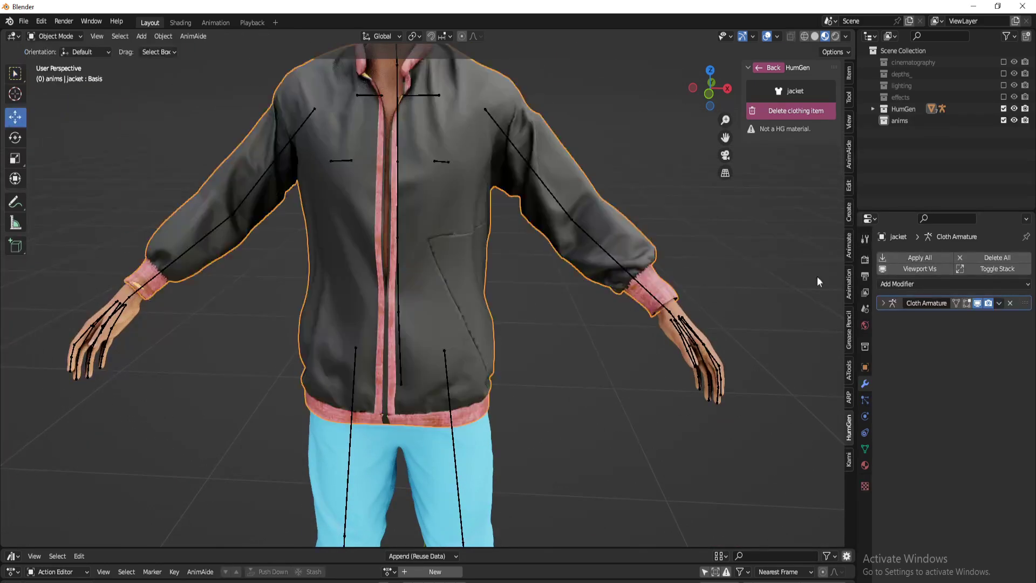
Add a Smooth Corrective modifier to the jacket and collapse its settings
click(943, 282)
click(918, 472)
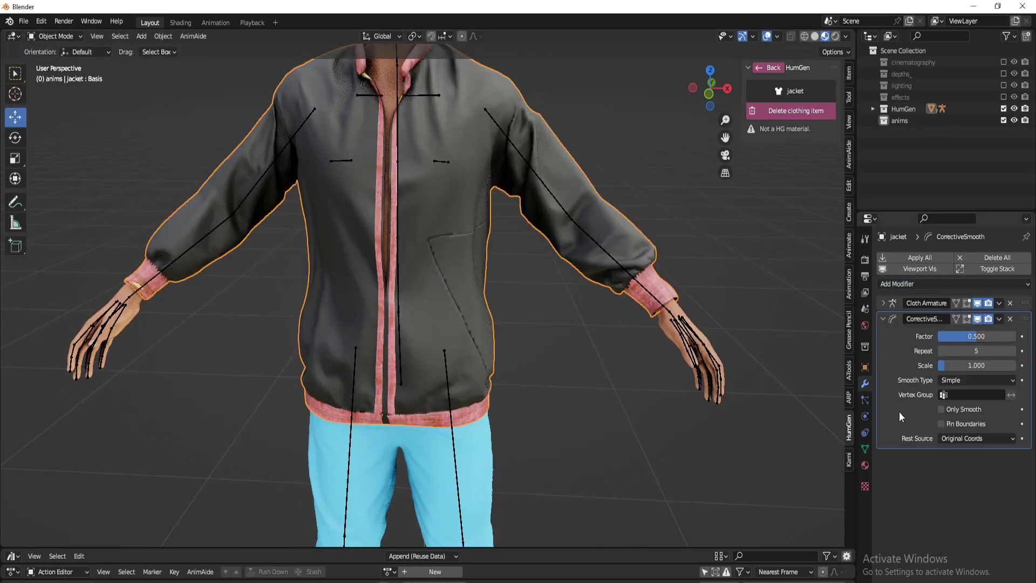
click(884, 319)
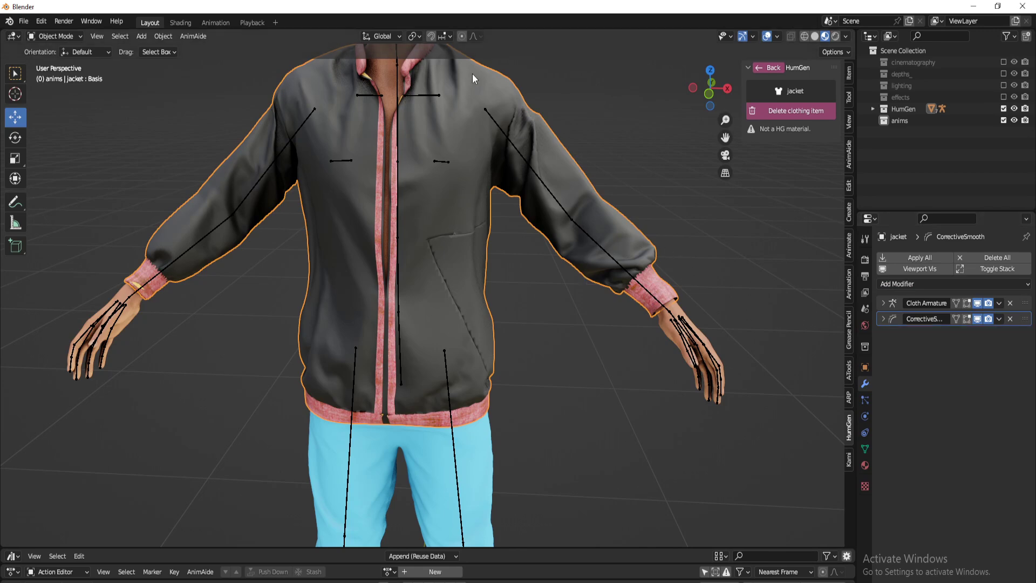
Select the pants, add a Smooth Corrective modifier to them, and collapse the modifier settings
scroll(535, 228, down, 3)
scroll(504, 359, up, 1)
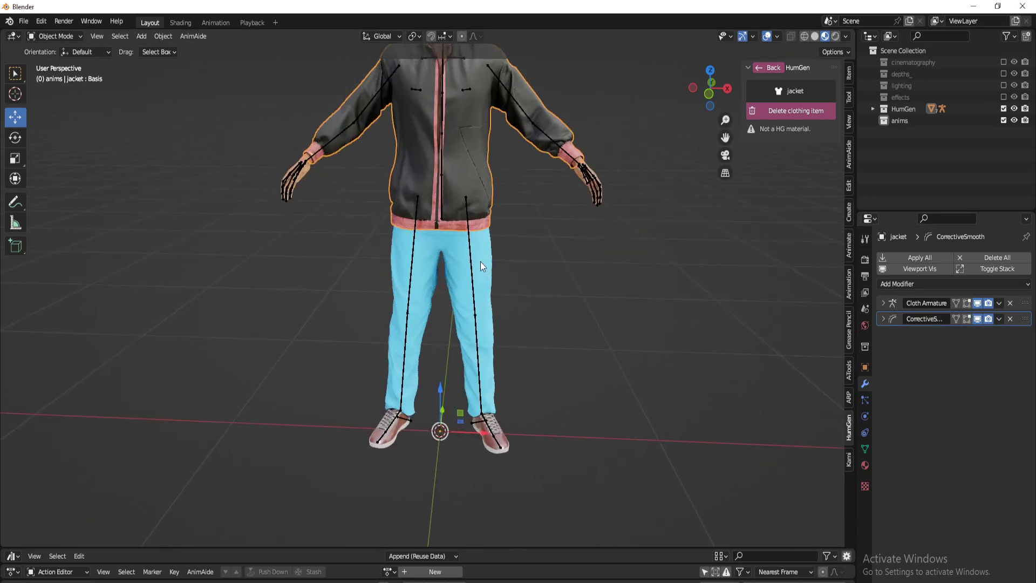
click(483, 260)
click(883, 303)
click(948, 284)
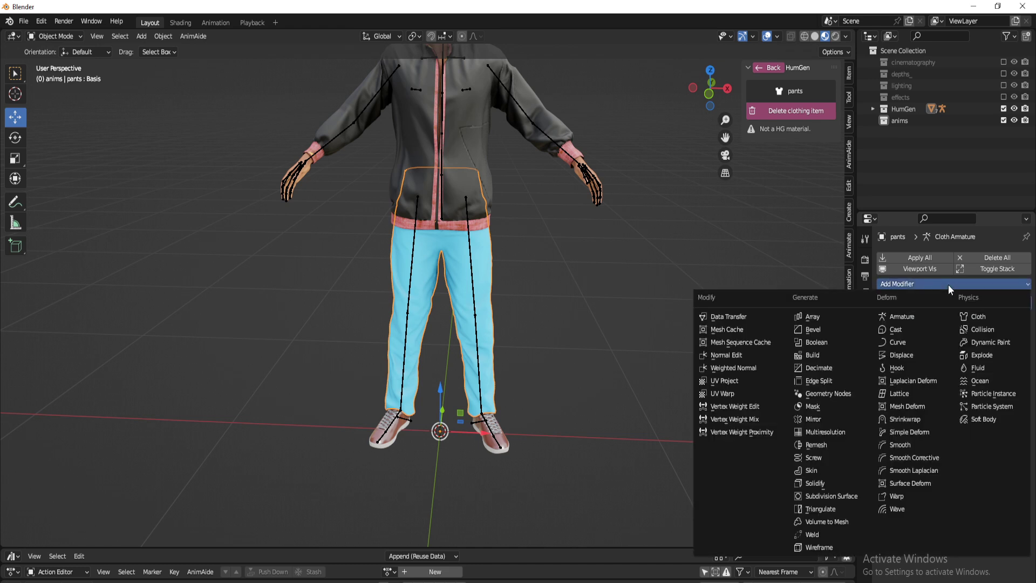
click(908, 458)
click(883, 319)
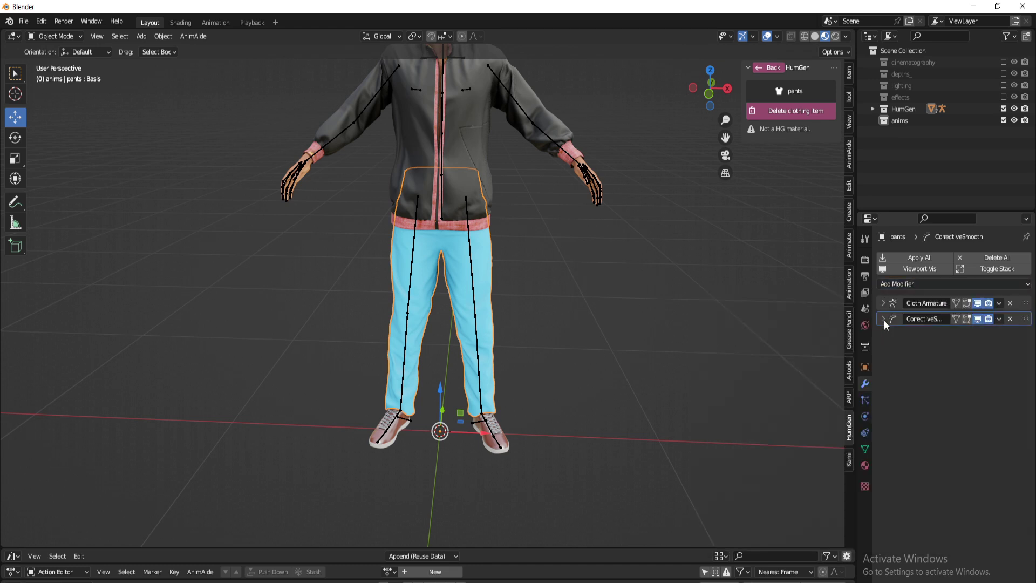
Check the vertex groups and shape keys of the pants and return to the main human options
click(612, 280)
click(496, 269)
click(865, 449)
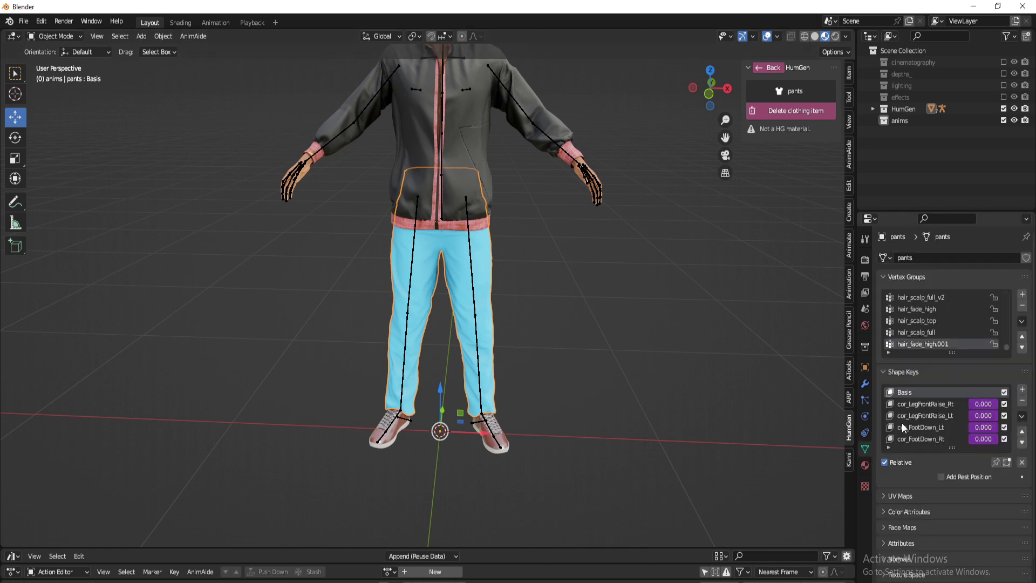
click(773, 68)
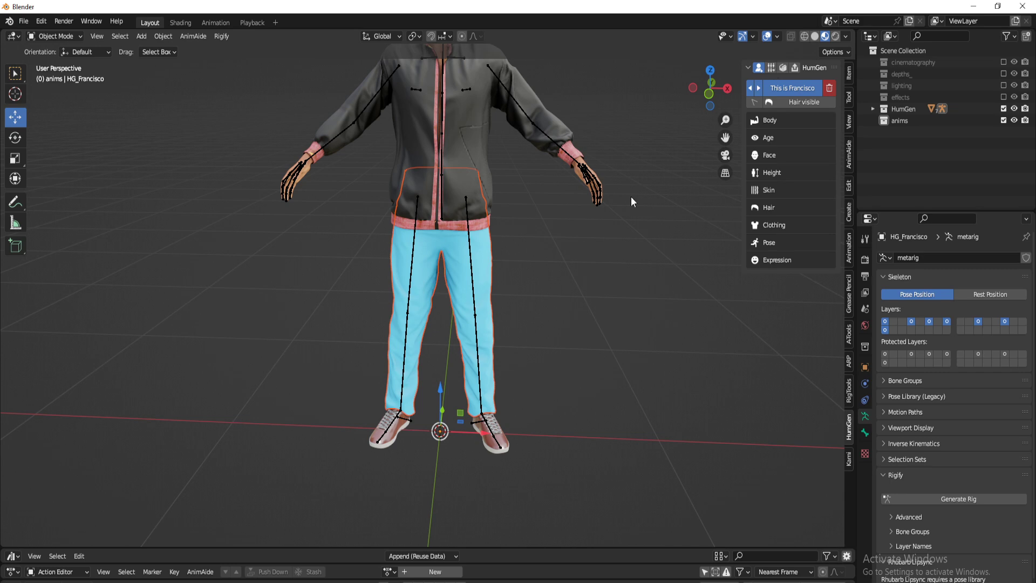
middle_drag(626, 190, 509, 346)
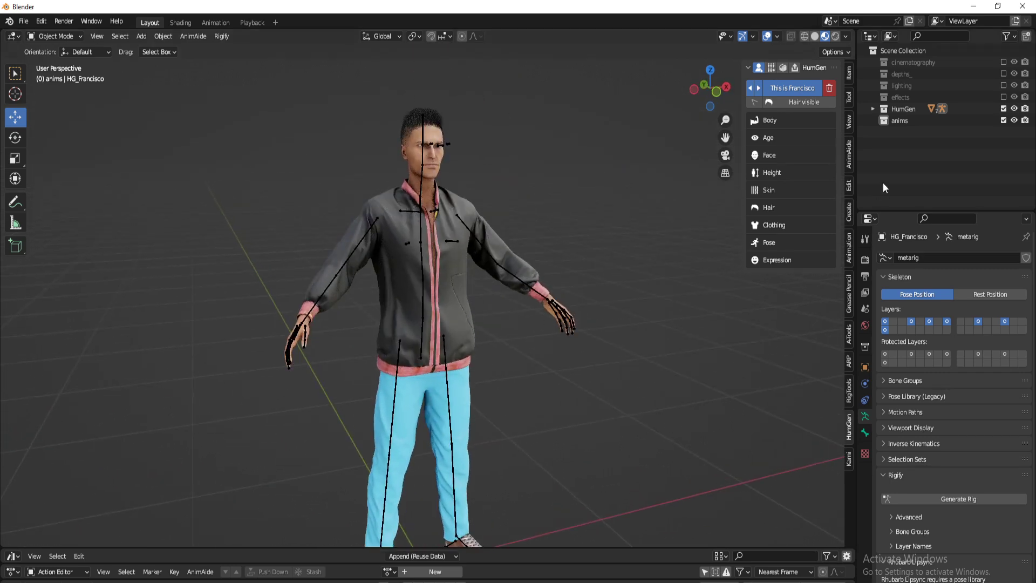
Select the character's rig and set HG_Francisco as the target armature in Auto-Rig Pro Remap
click(899, 120)
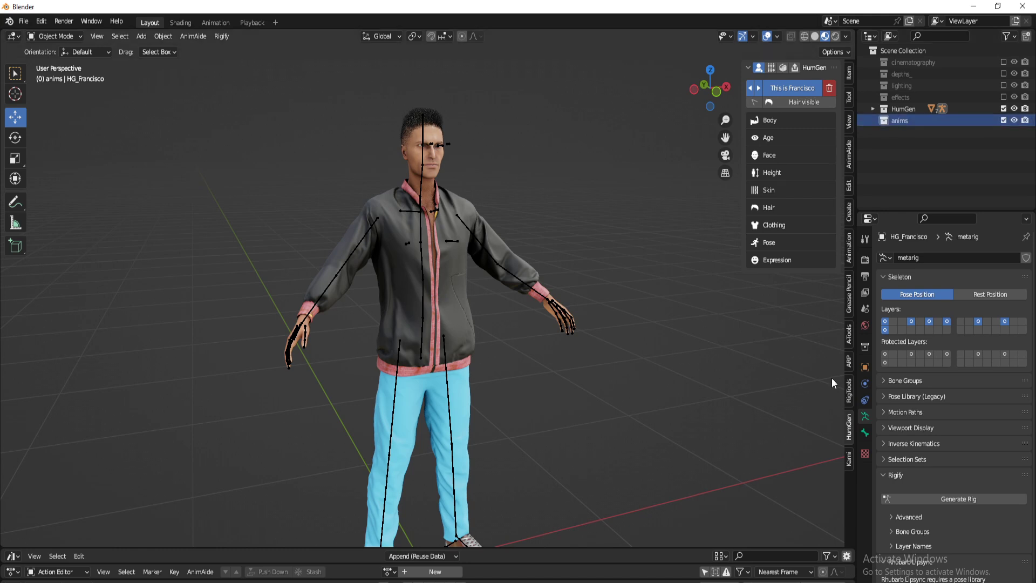
click(850, 361)
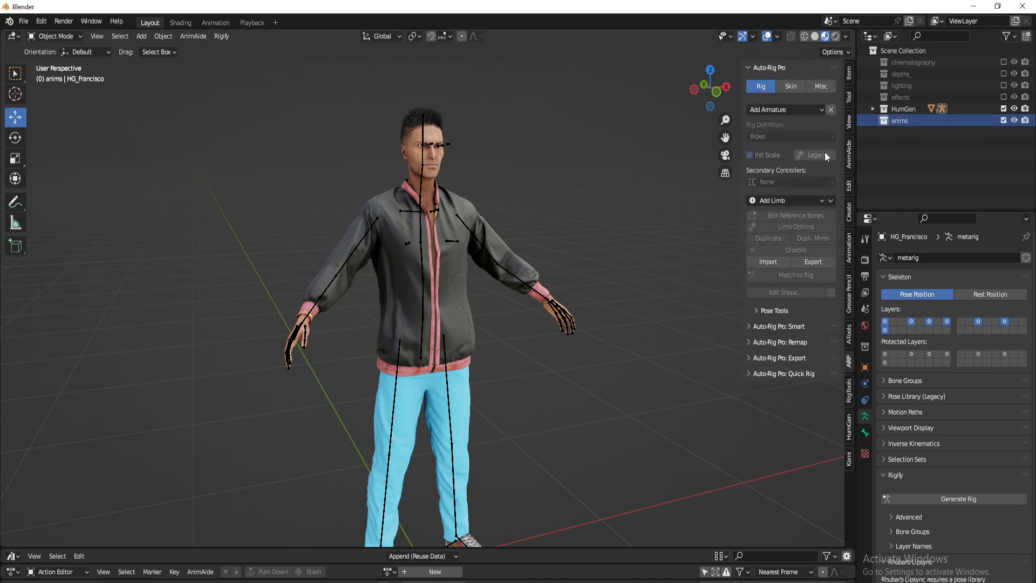
click(451, 138)
click(783, 69)
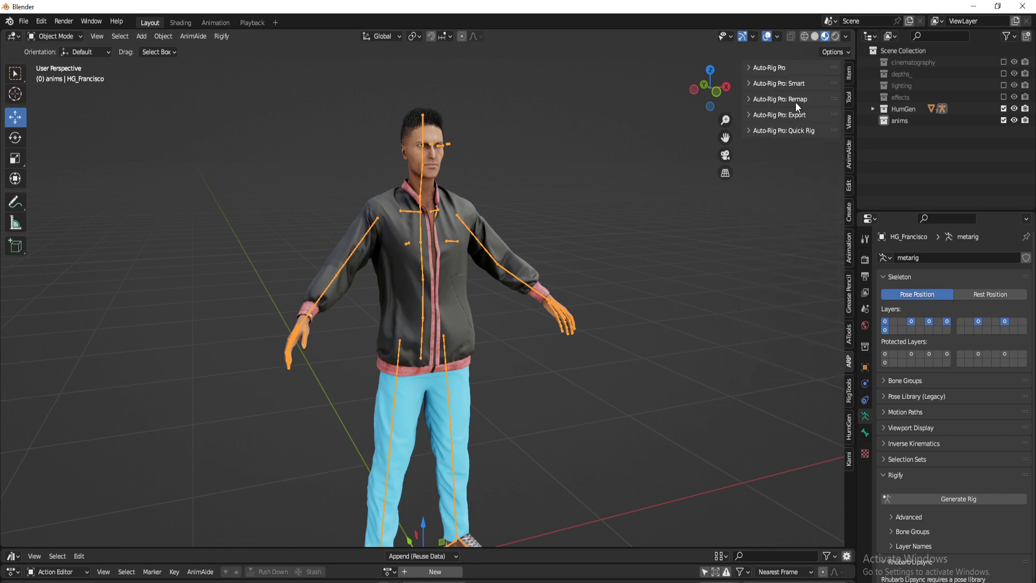
click(796, 100)
click(830, 204)
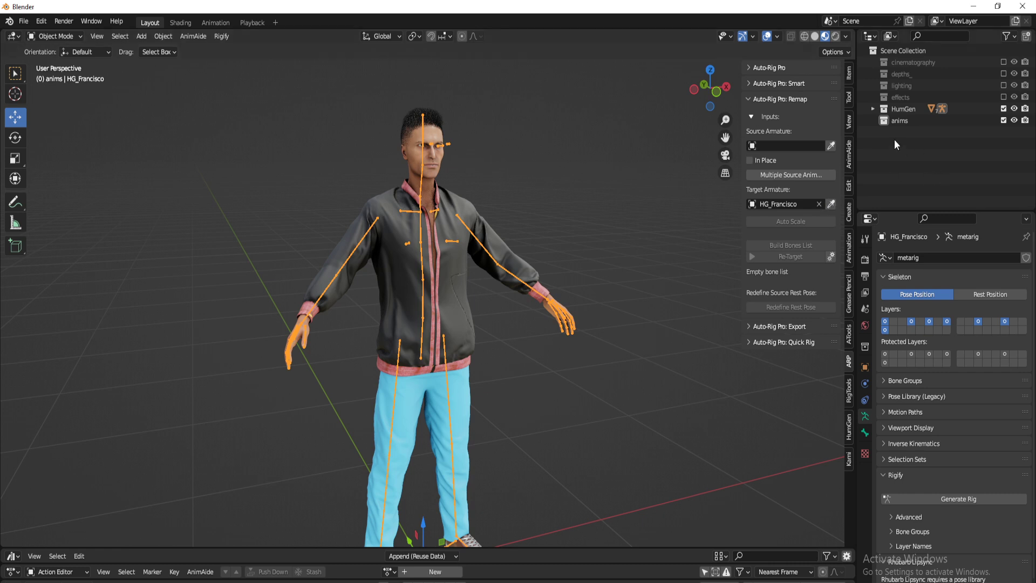
Make the anims collection active and open the FBX importer
click(900, 121)
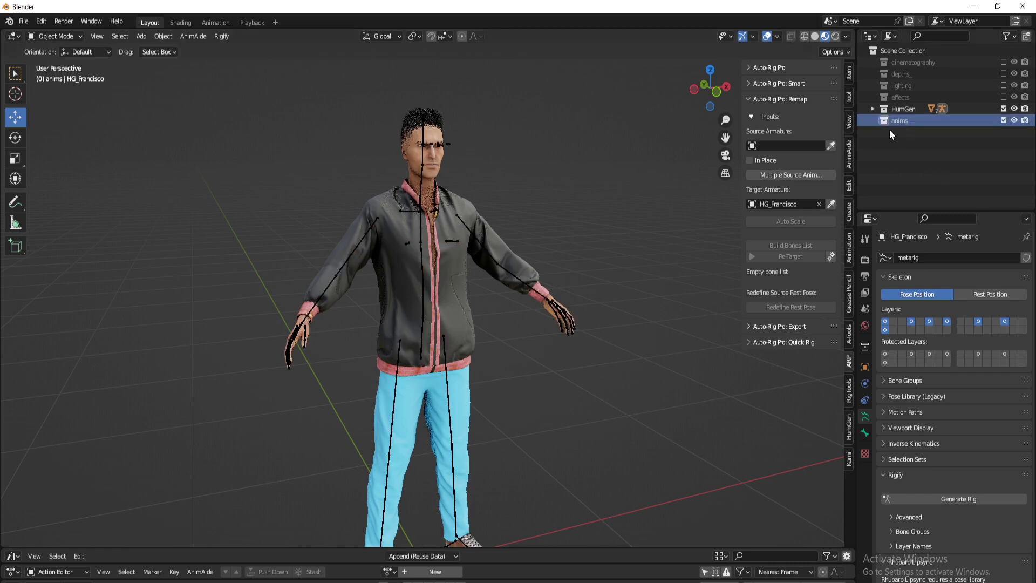
click(23, 21)
mouse_move(54, 179)
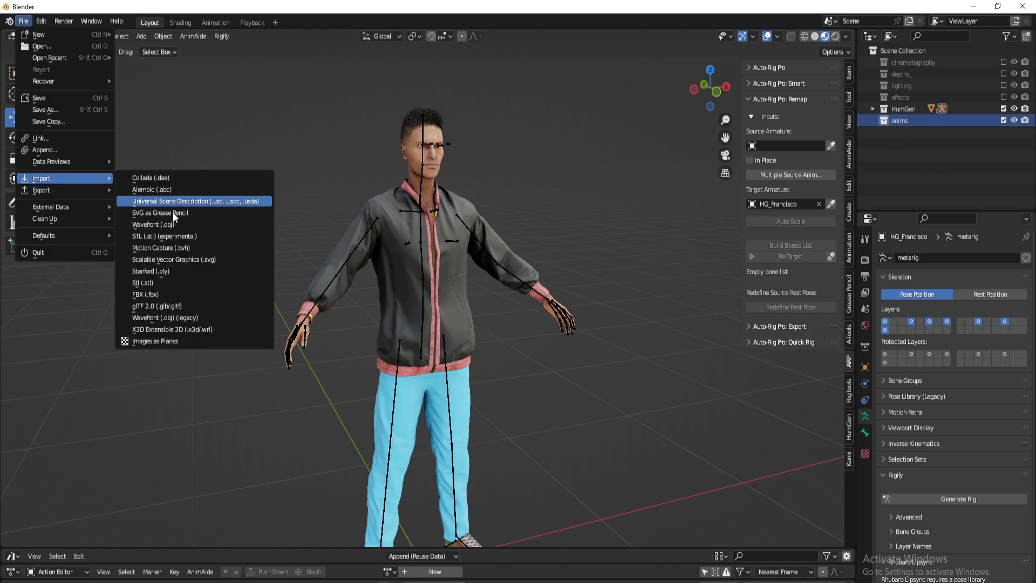
click(186, 296)
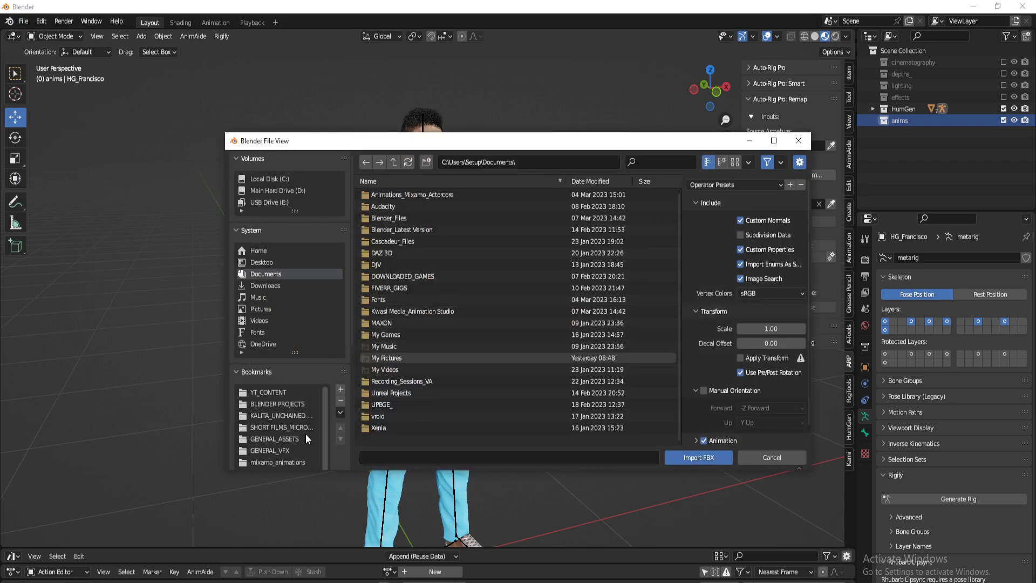
Choose being cocky.fbx from the Gestures Pack Basic folder within mixamo_animations
scroll(291, 432, down, 2)
click(287, 420)
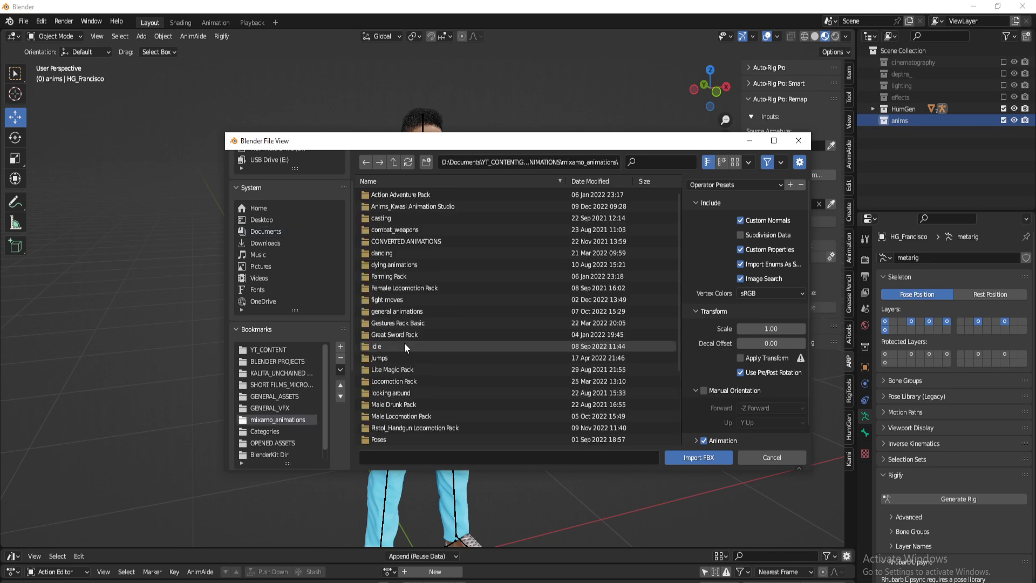
double_click(402, 315)
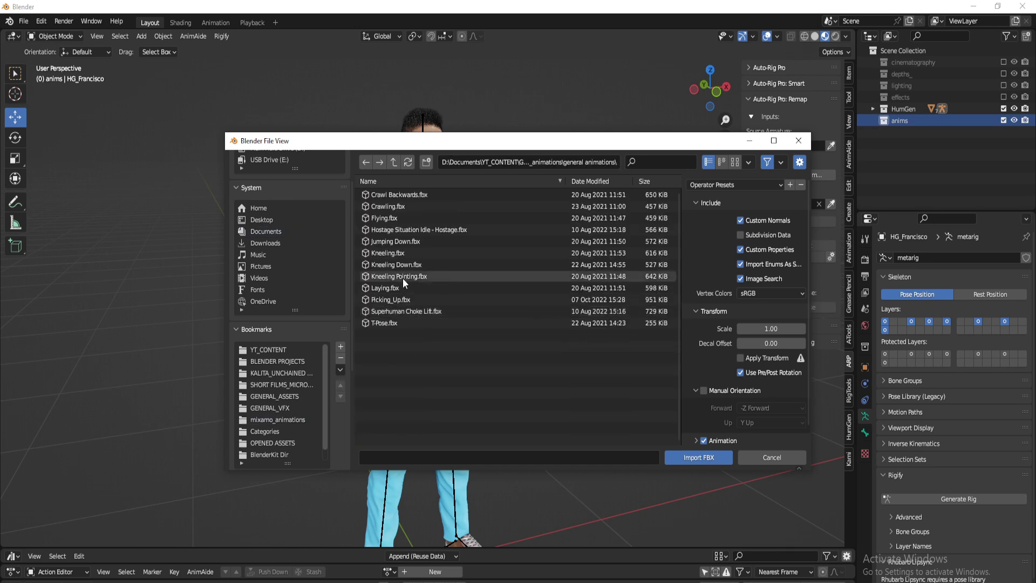
click(393, 162)
scroll(398, 318, down, 3)
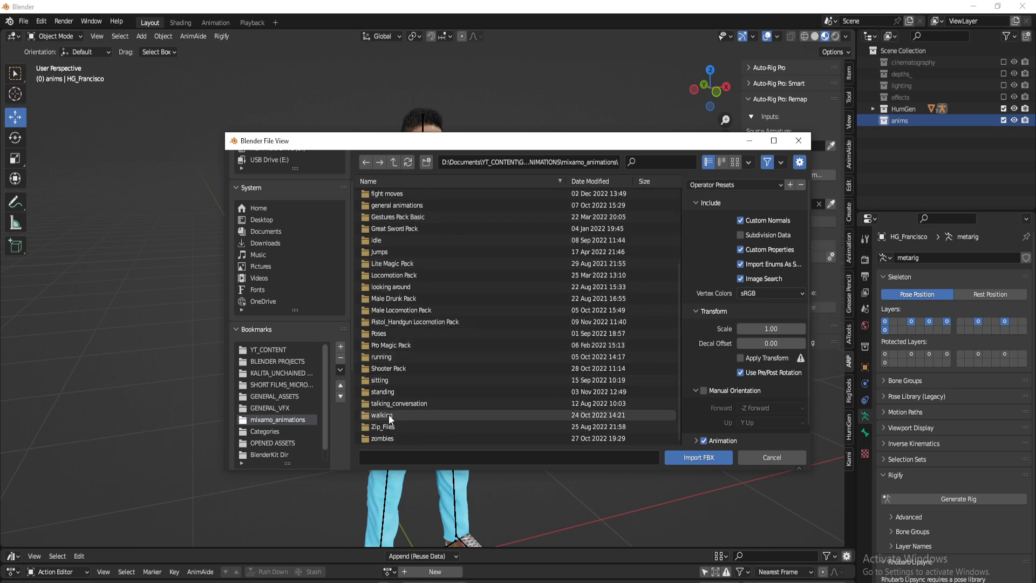
double_click(404, 218)
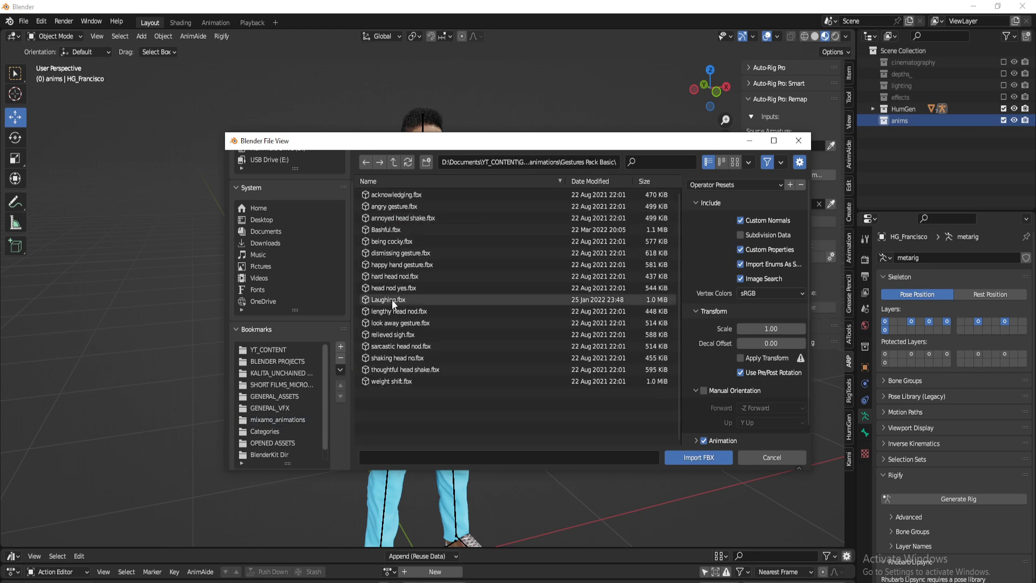
click(393, 243)
Apply the Mixamo Armature preset to the FBX import and review the animation and transform options
click(718, 184)
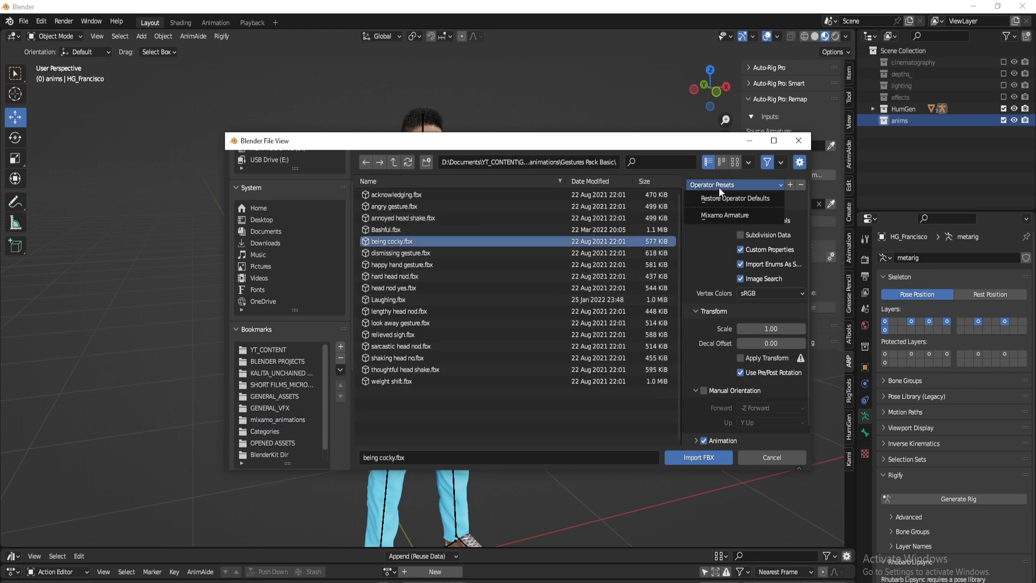
click(721, 216)
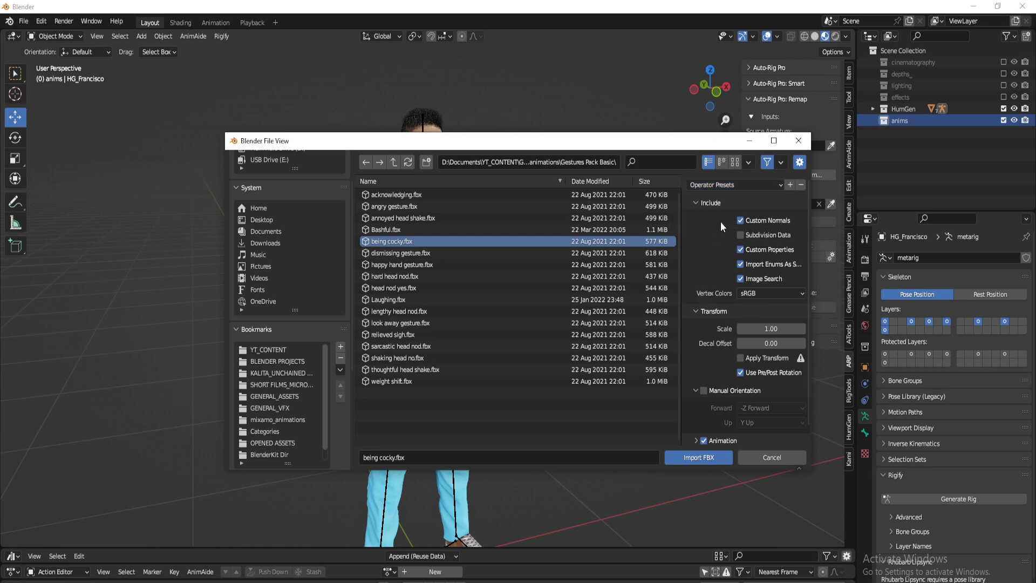
click(733, 183)
click(730, 185)
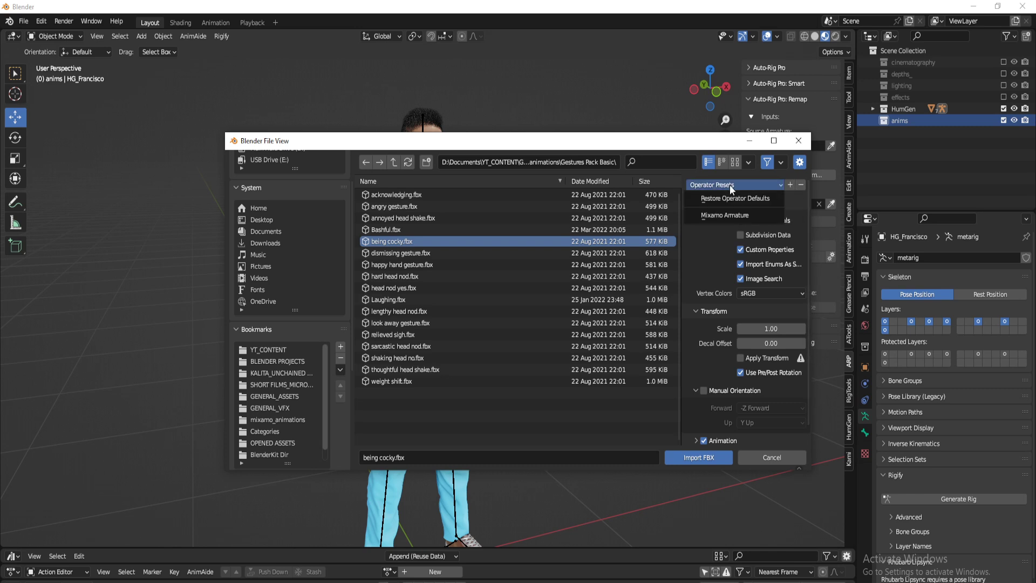
click(729, 215)
scroll(697, 389, down, 1)
click(727, 427)
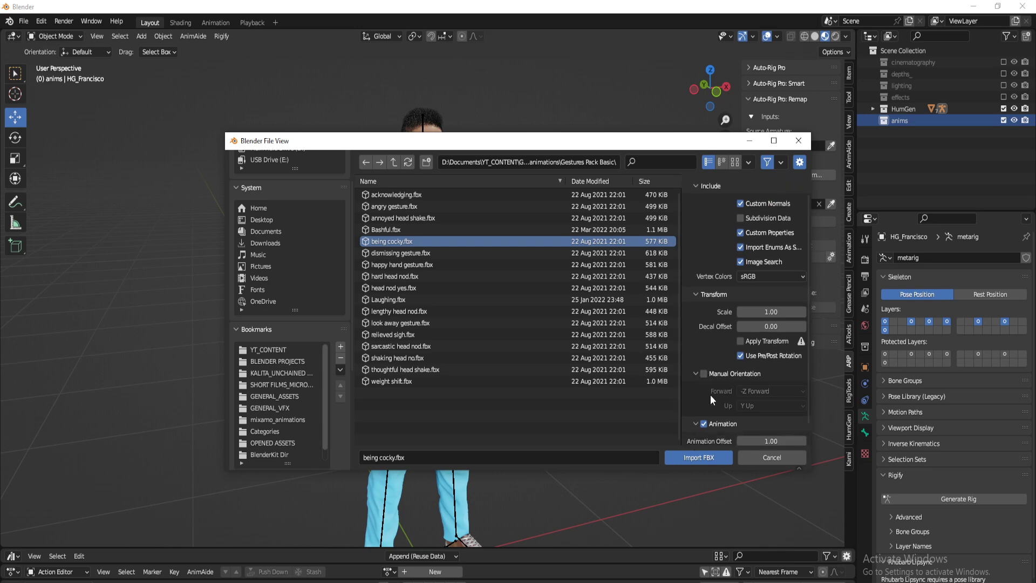
scroll(718, 406, down, 1)
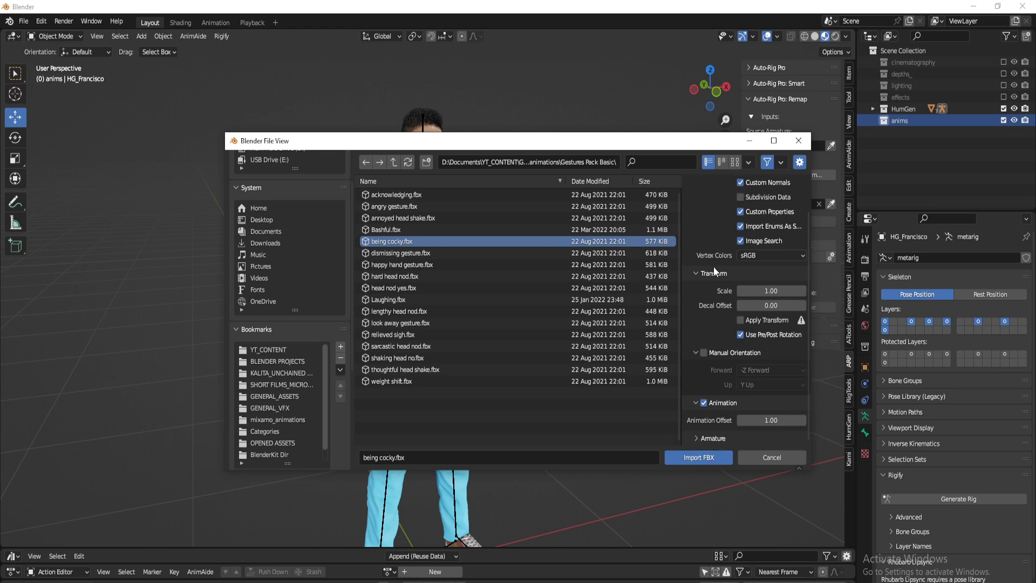
scroll(714, 238, up, 2)
click(732, 186)
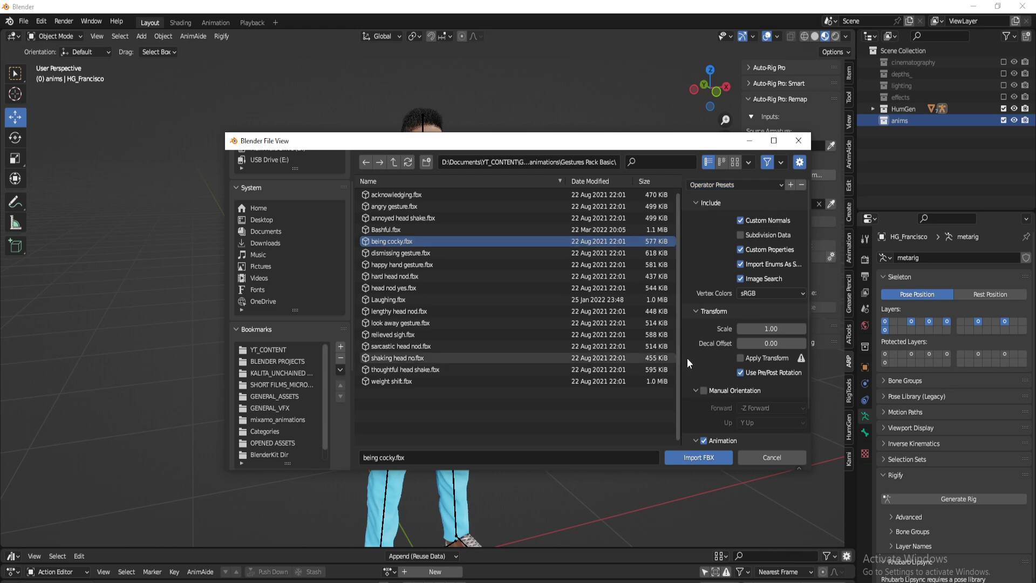
Set the animation offset to 0.00 and import being cocky.fbx with Automatic Bone Orientation enabled
scroll(729, 410, down, 1)
click(733, 425)
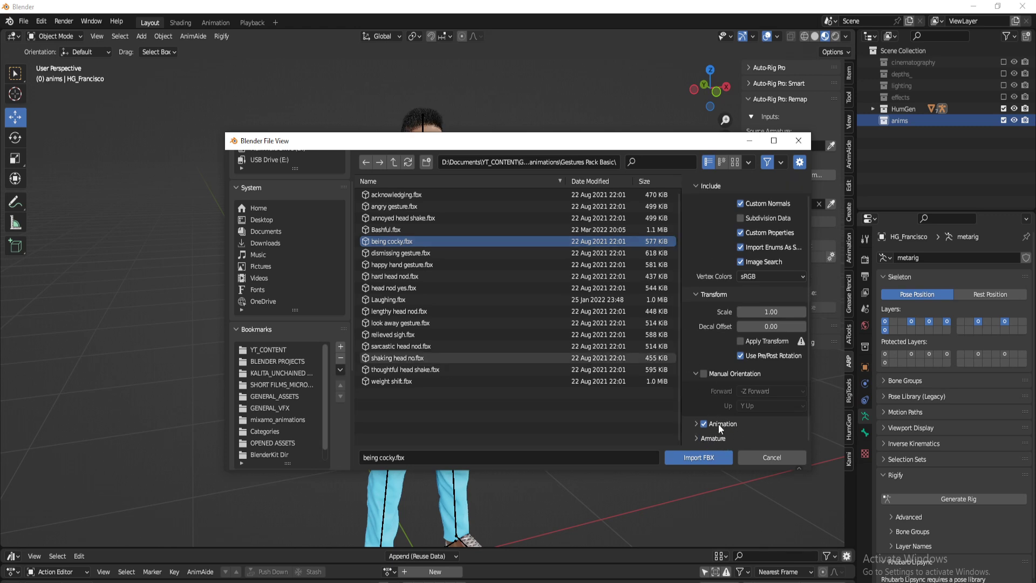
click(717, 425)
scroll(723, 405, down, 1)
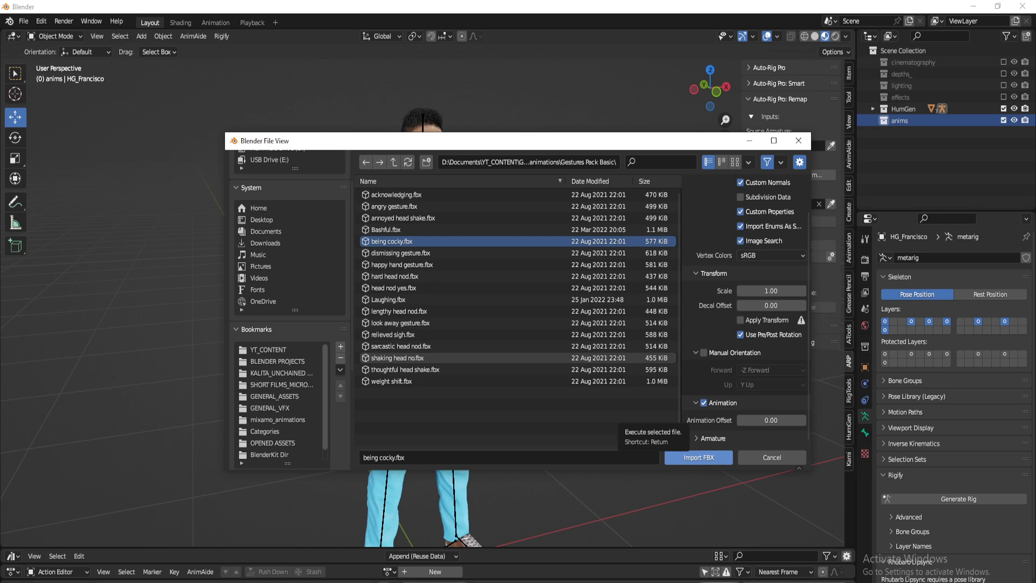
click(708, 436)
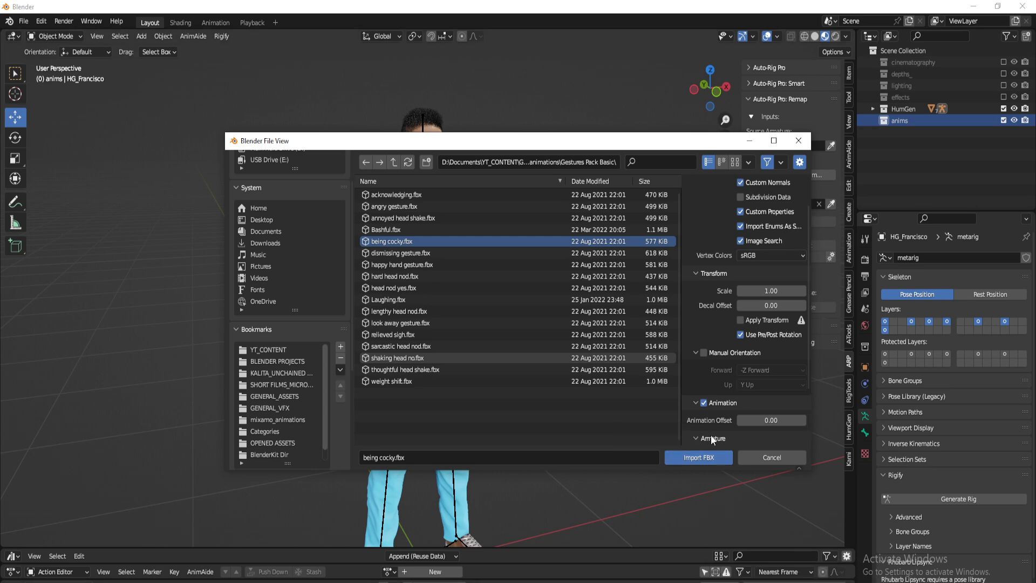
scroll(717, 426, down, 4)
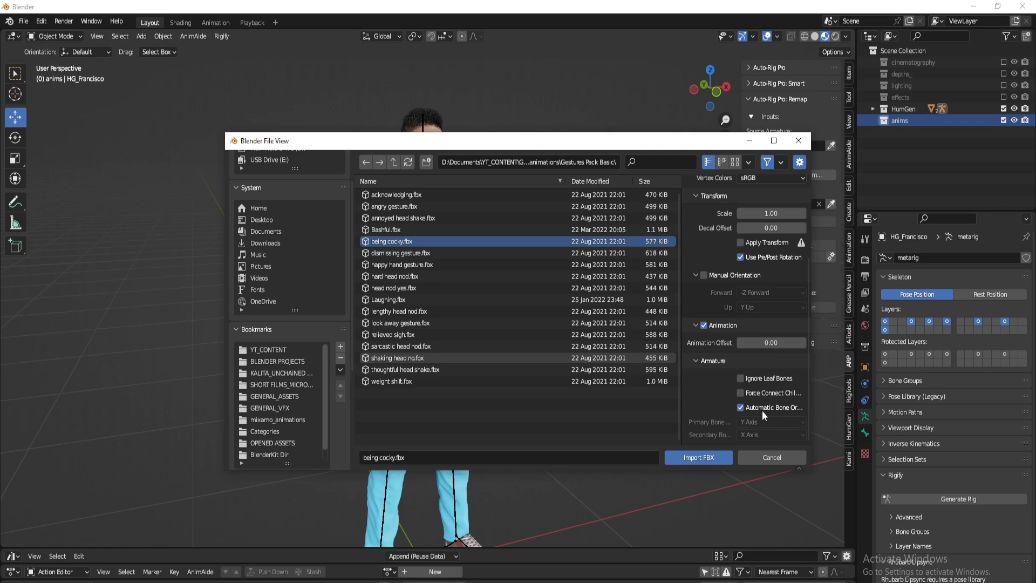
click(693, 459)
Move the imported armature along the negative Y axis so it stands clear in front of the character
scroll(570, 361, down, 4)
middle_drag(554, 366, 434, 420)
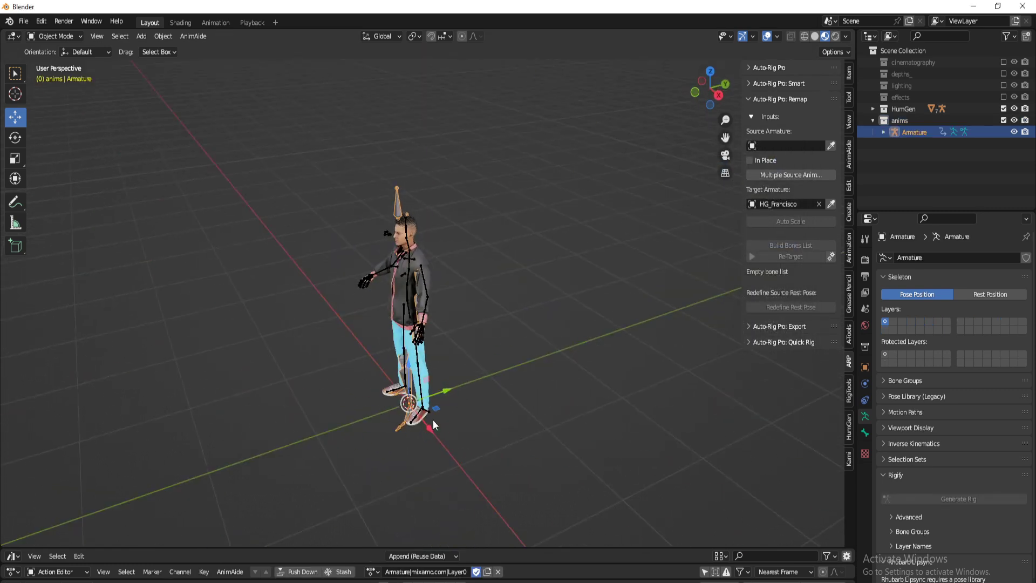
drag(447, 391, 375, 416)
middle_drag(501, 437, 537, 357)
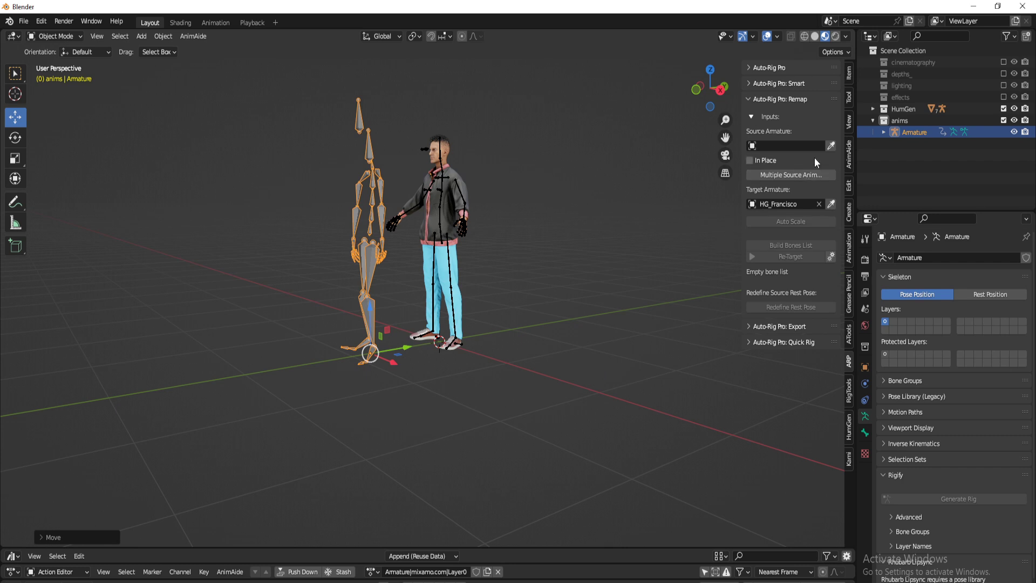
Set the imported Armature as the Auto-Rig Pro remap source and build the bones list against the HG_Francisco target
click(830, 147)
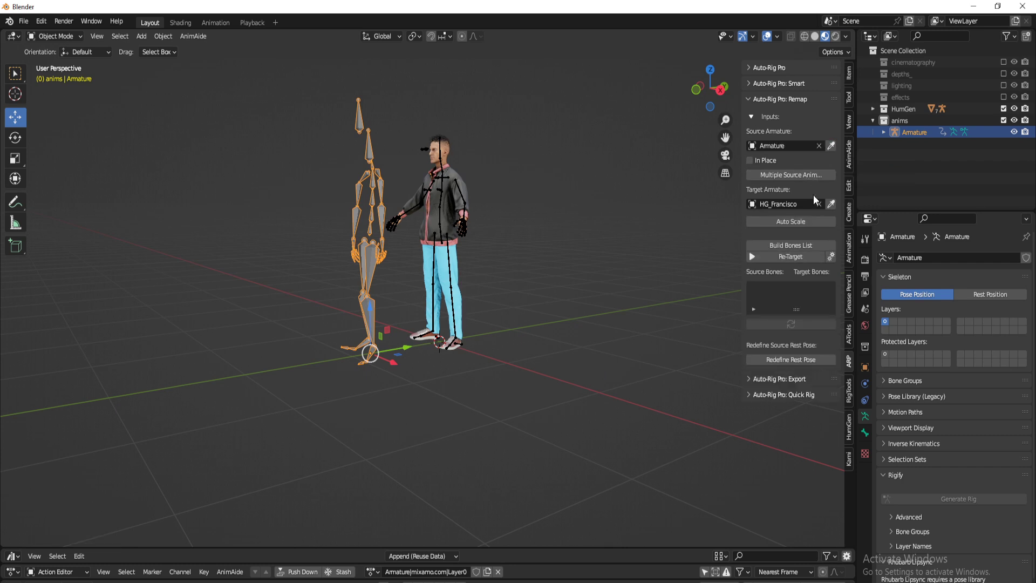
click(794, 245)
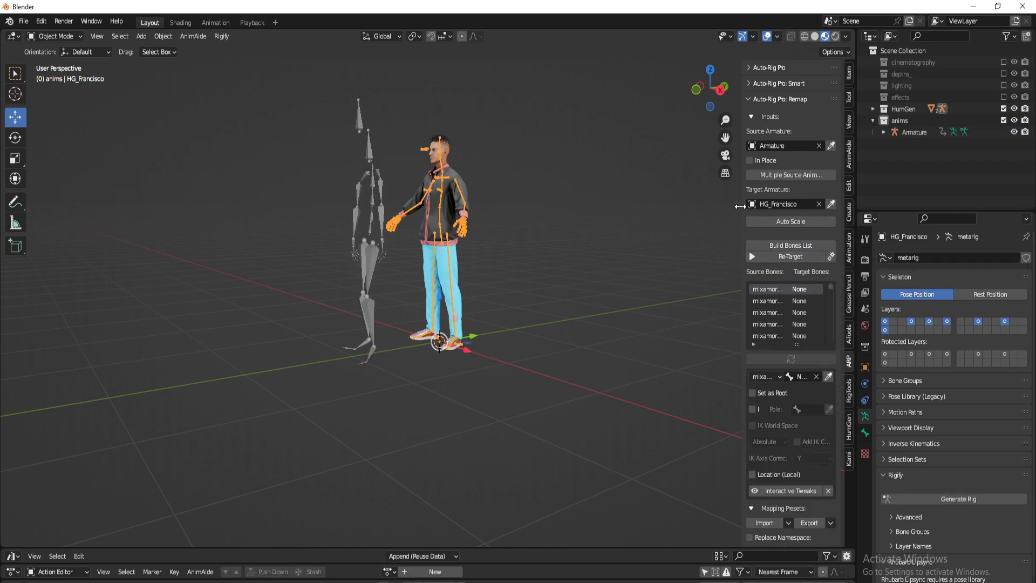
drag(744, 208, 688, 208)
scroll(793, 324, down, 15)
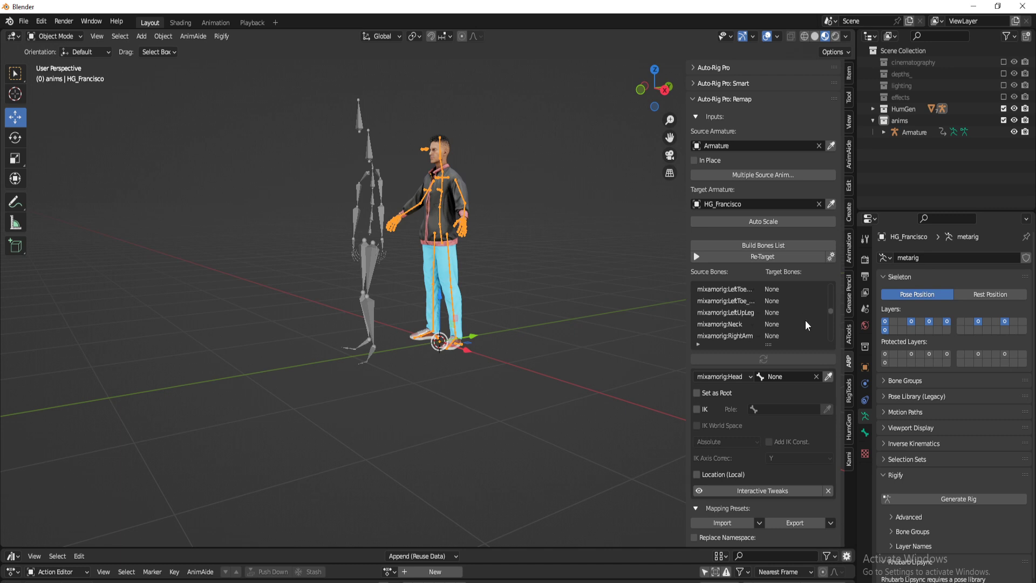
scroll(809, 329, down, 1)
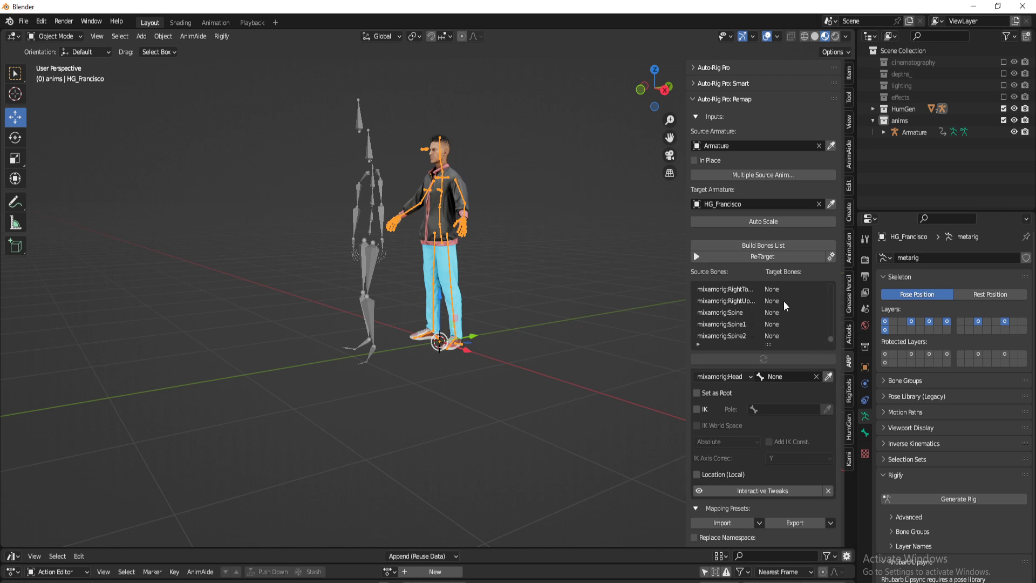
scroll(832, 340, up, 16)
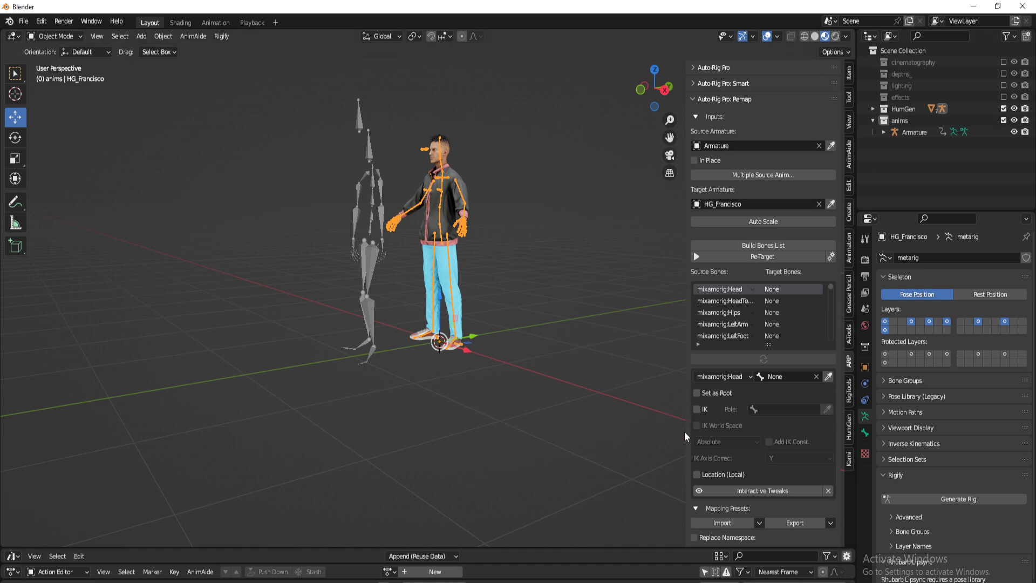
Begin importing a bone mapping preset and browse to the GENERAL_ANIMATIONS folder that contains mixamo_animations
scroll(756, 444, down, 4)
click(759, 440)
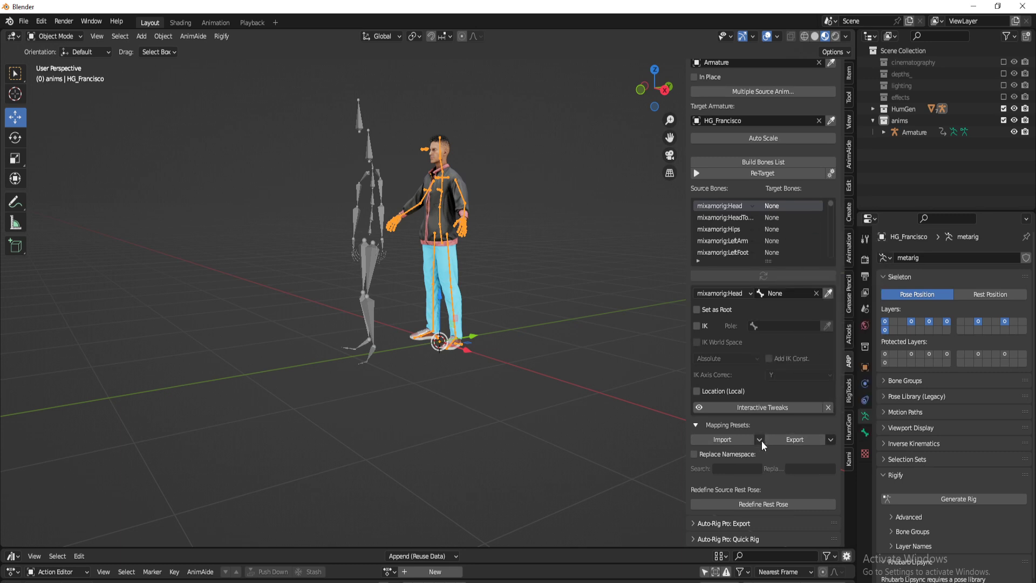
click(761, 442)
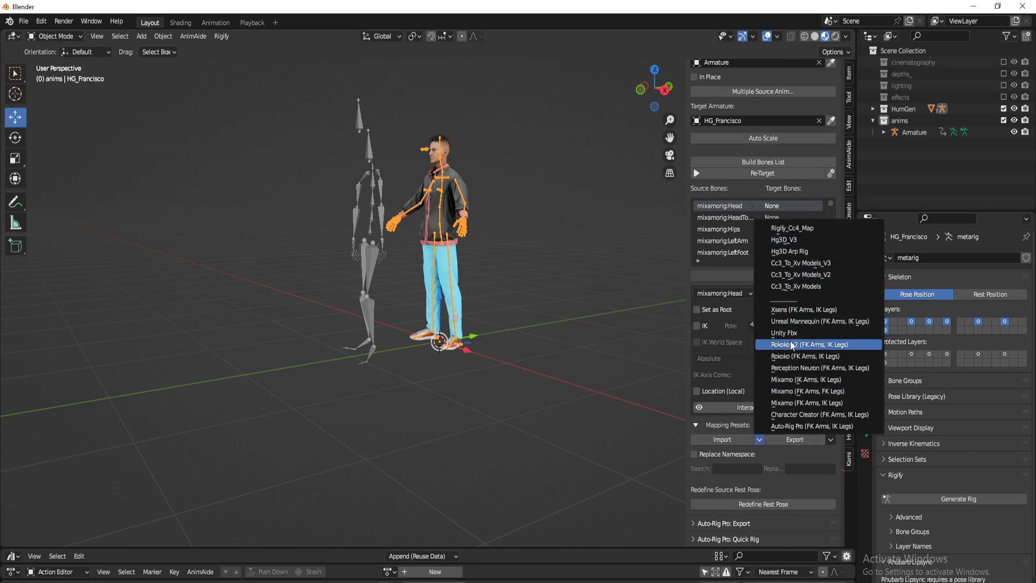
click(733, 439)
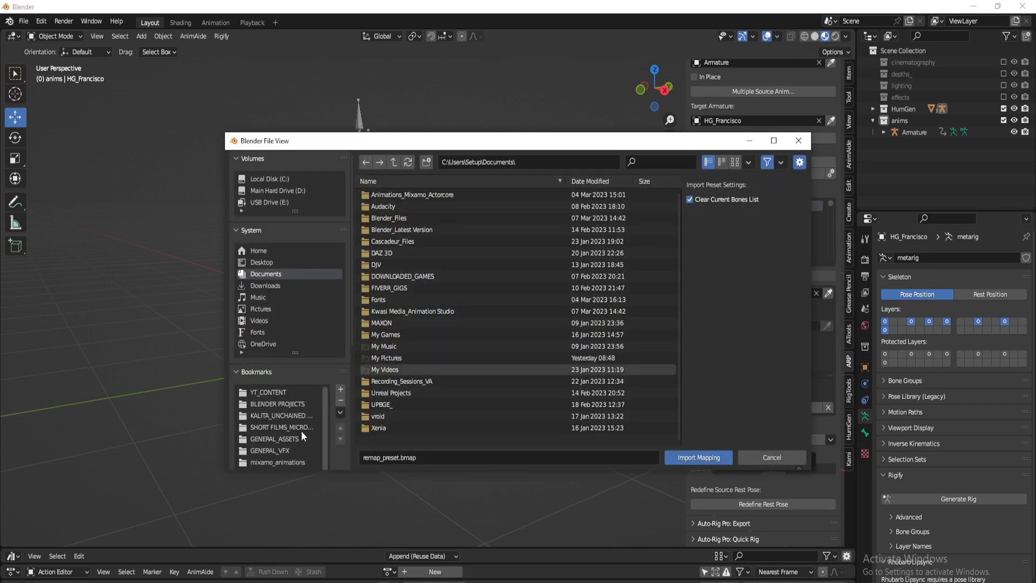
scroll(290, 386, down, 3)
click(277, 370)
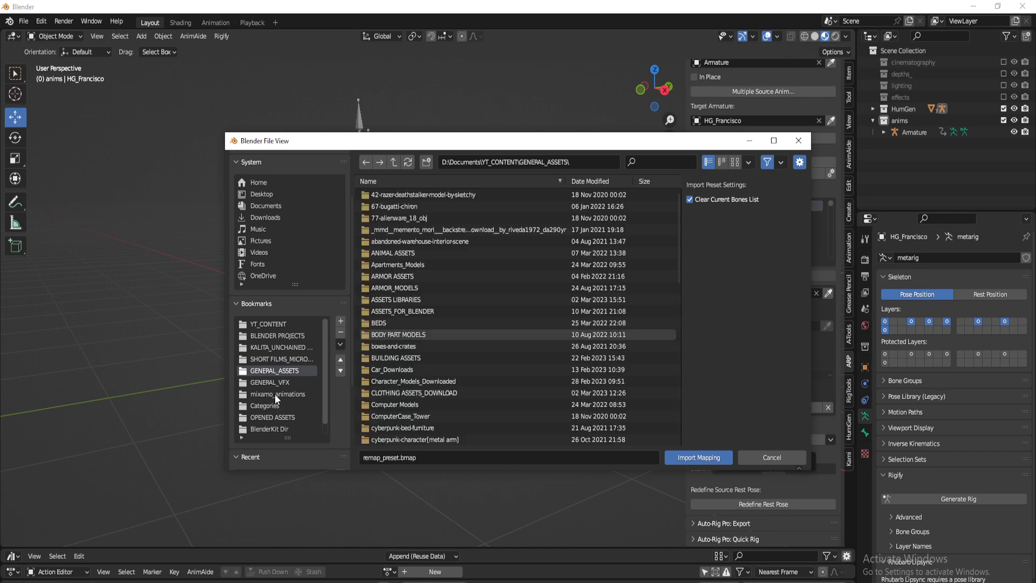
scroll(277, 421, down, 1)
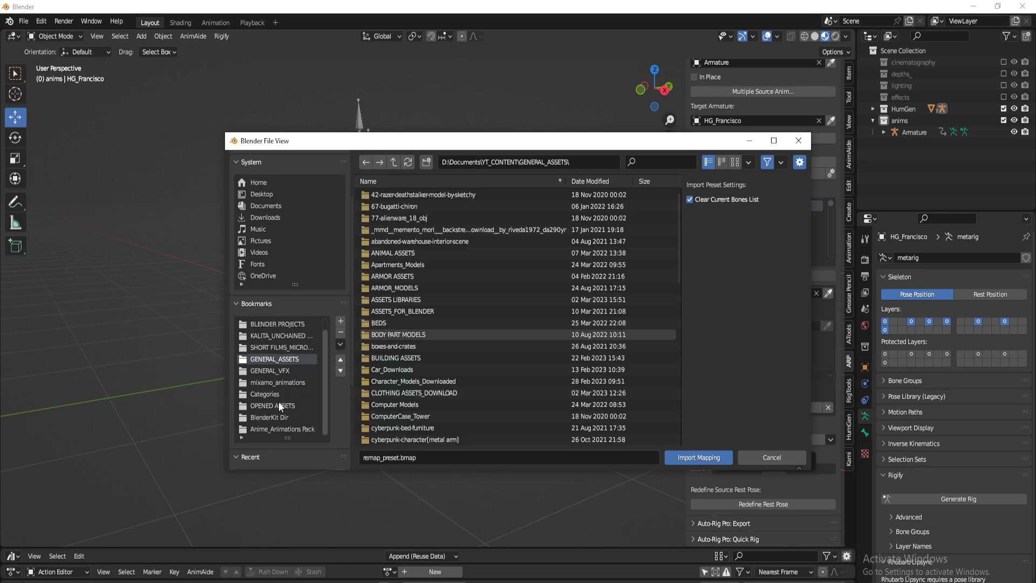
click(280, 381)
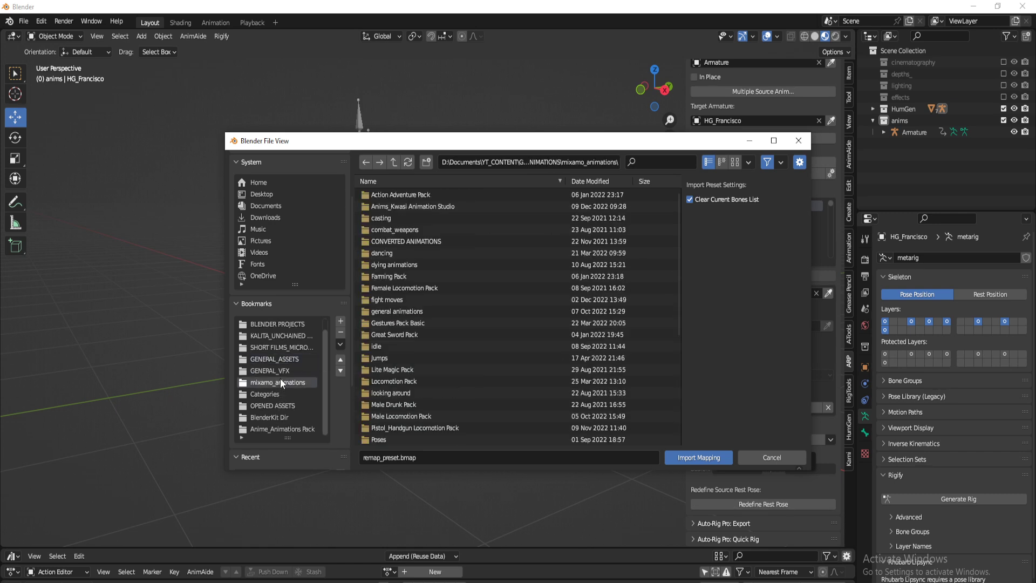
click(393, 162)
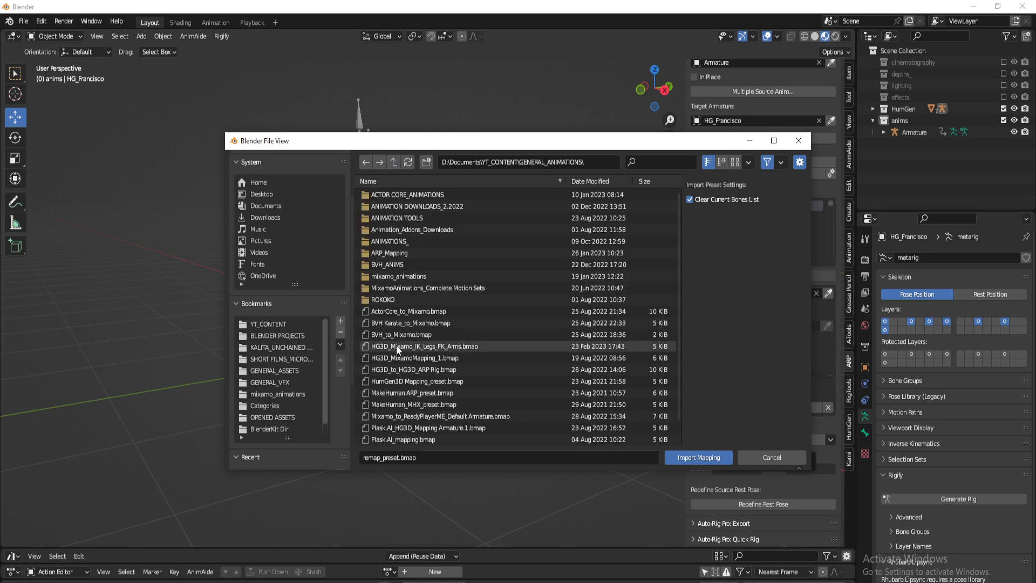
Import the mapping file HumGen3D Mapping_preset.bmap with Clear Current Bones List enabled
scroll(399, 352, down, 2)
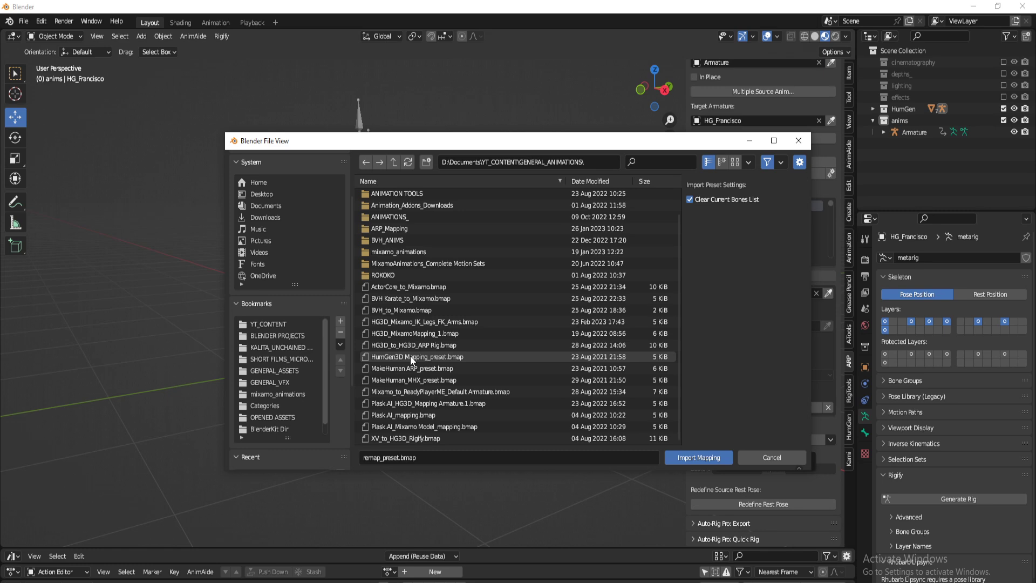
click(427, 358)
click(711, 458)
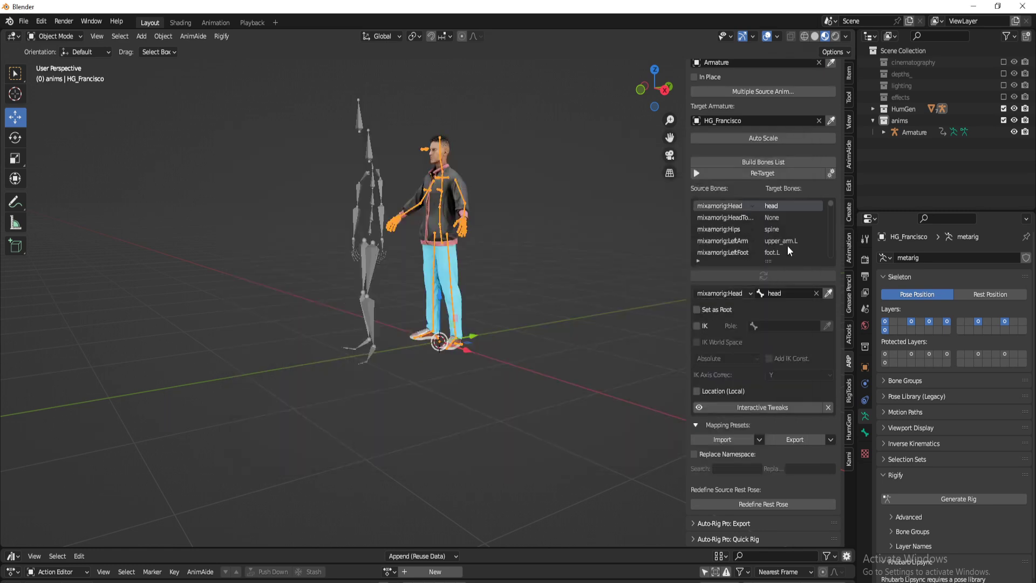
Review the imported bone mapping, checking the mixamorig:Hips root assignment and the matching spine bone on the character's rig in Pose Mode
click(772, 230)
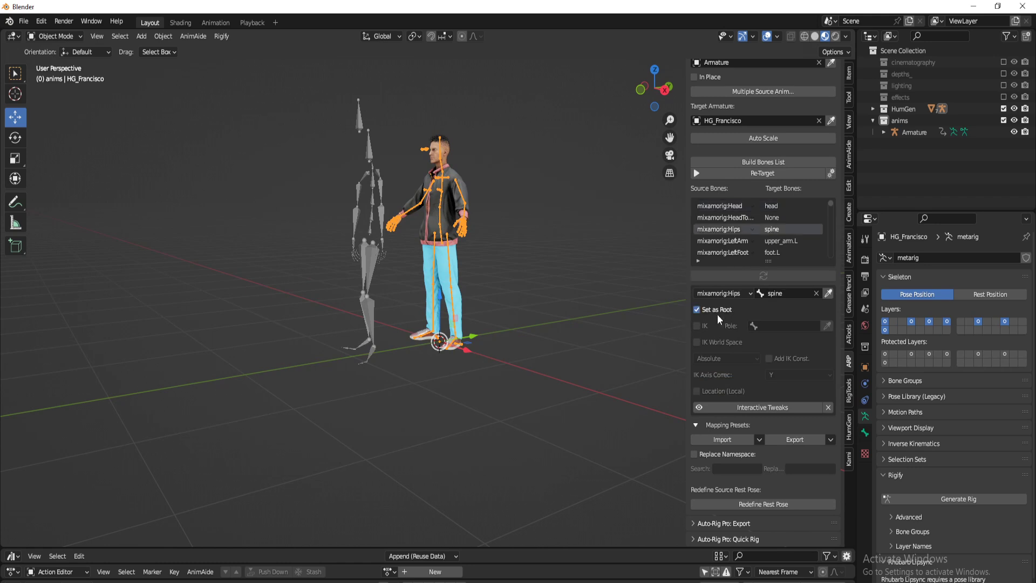
scroll(786, 240, down, 6)
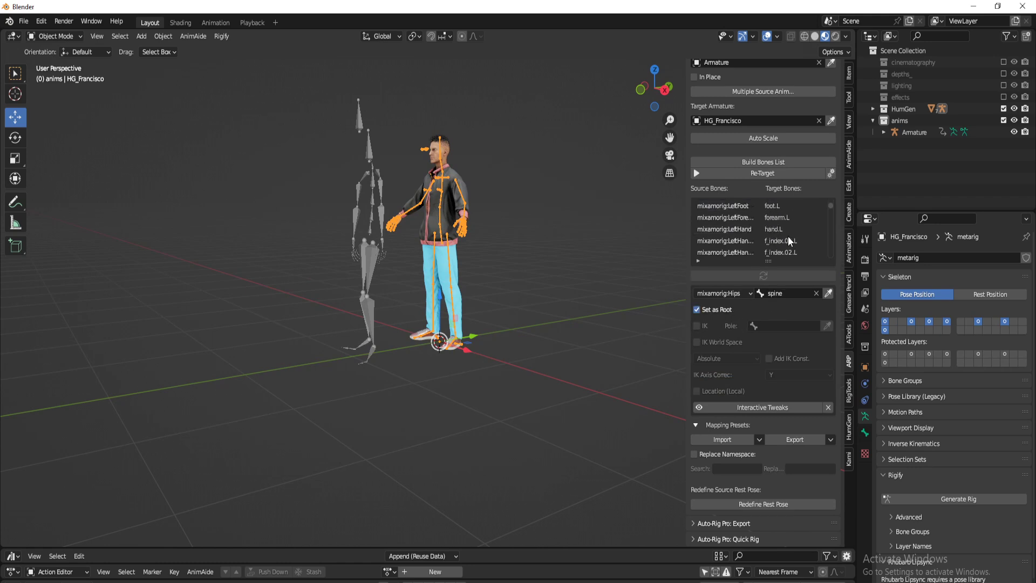
scroll(789, 240, up, 6)
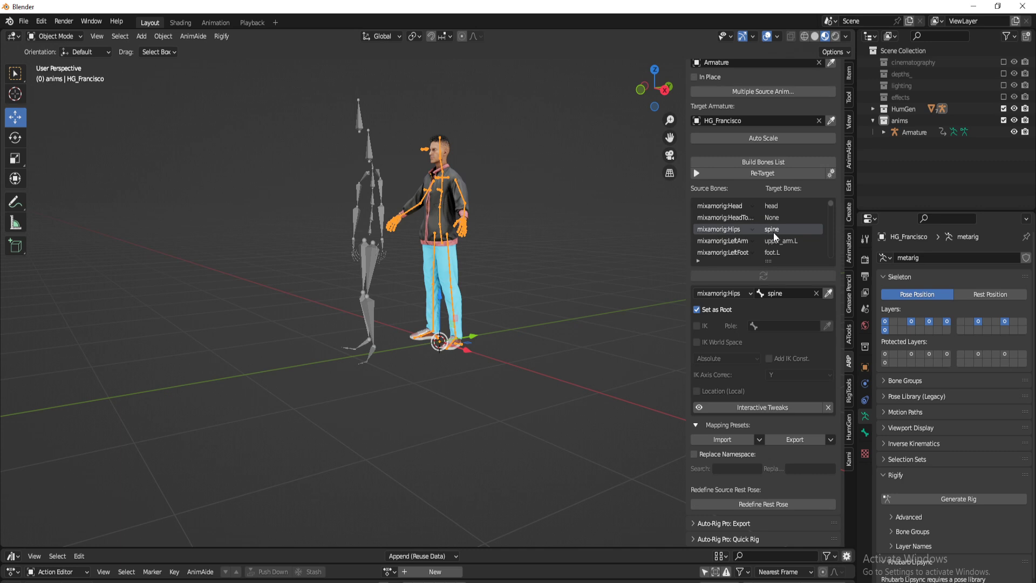
key(ctrl+Tab)
scroll(448, 291, up, 3)
click(448, 216)
middle_drag(515, 259, 435, 320)
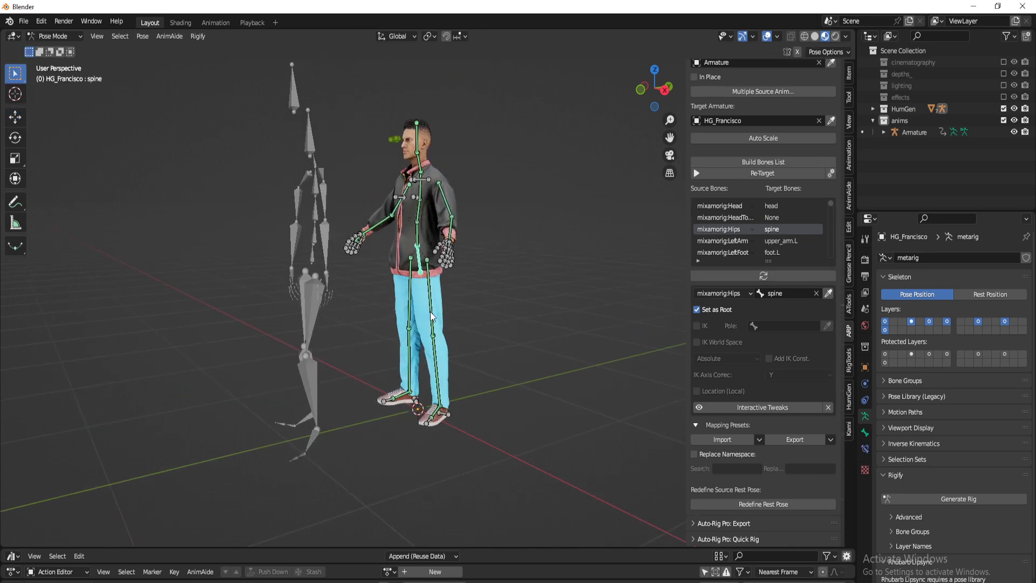
key(ctrl+Tab)
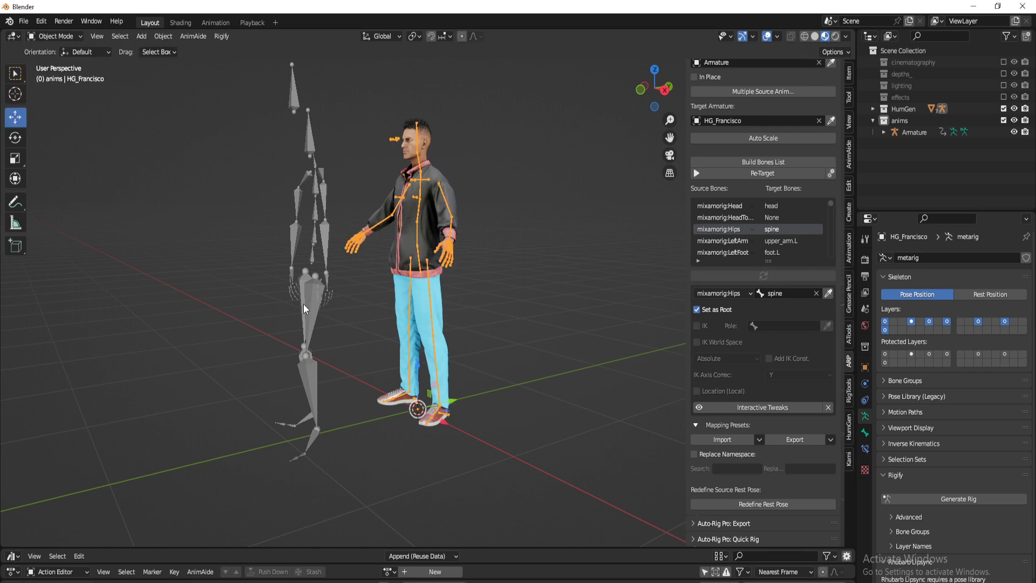
Select the imported Mixamo armature and inspect its hips bone in Pose Mode, then return to Object Mode
click(309, 262)
key(ctrl+Tab)
click(311, 262)
key(ctrl+Tab)
key(ctrl+Tab)
key(ctrl+Tab)
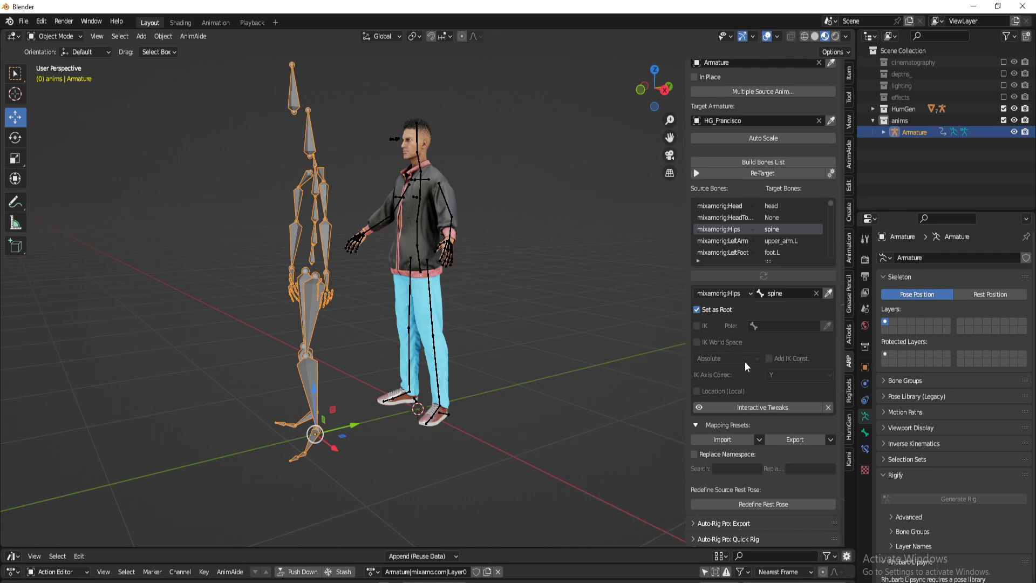
Redefine the source rest pose from Rest Pose with Preserve enabled, copying the target's rotation to the arm, forearm and leg bones, and apply it
click(777, 507)
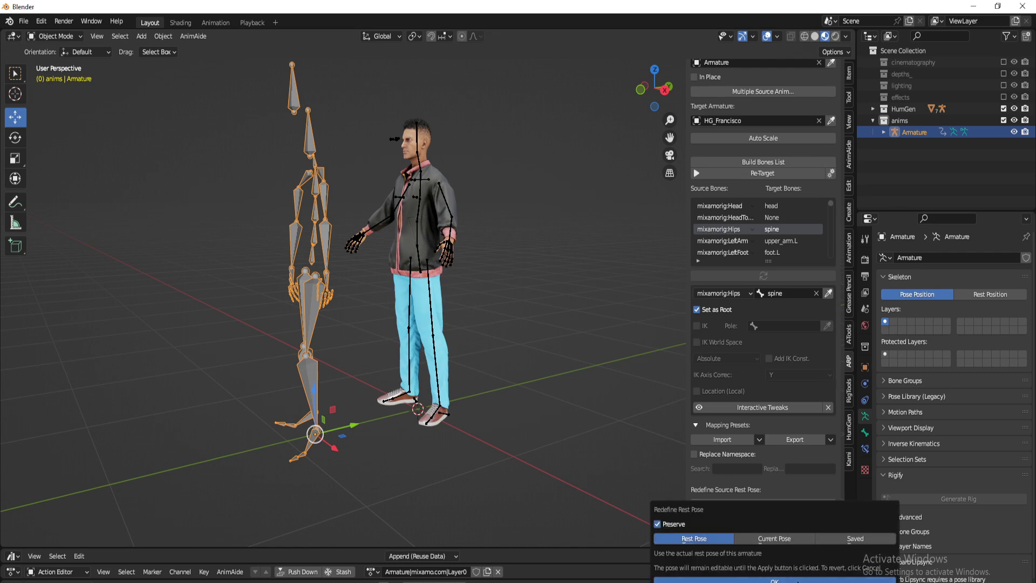
click(798, 580)
click(327, 332)
click(415, 196)
click(273, 186)
right_click(556, 255)
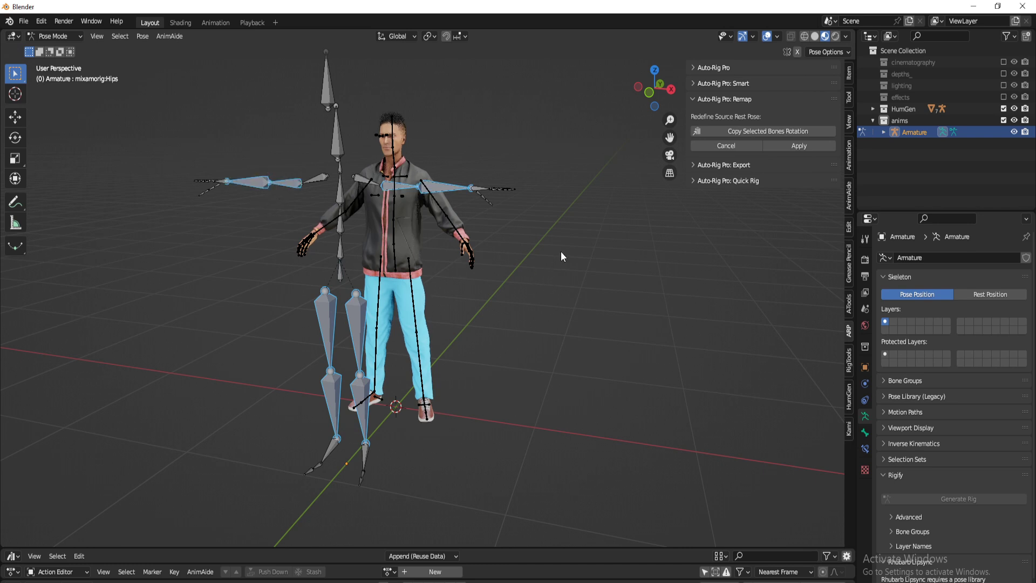
middle_drag(560, 258, 536, 259)
click(778, 131)
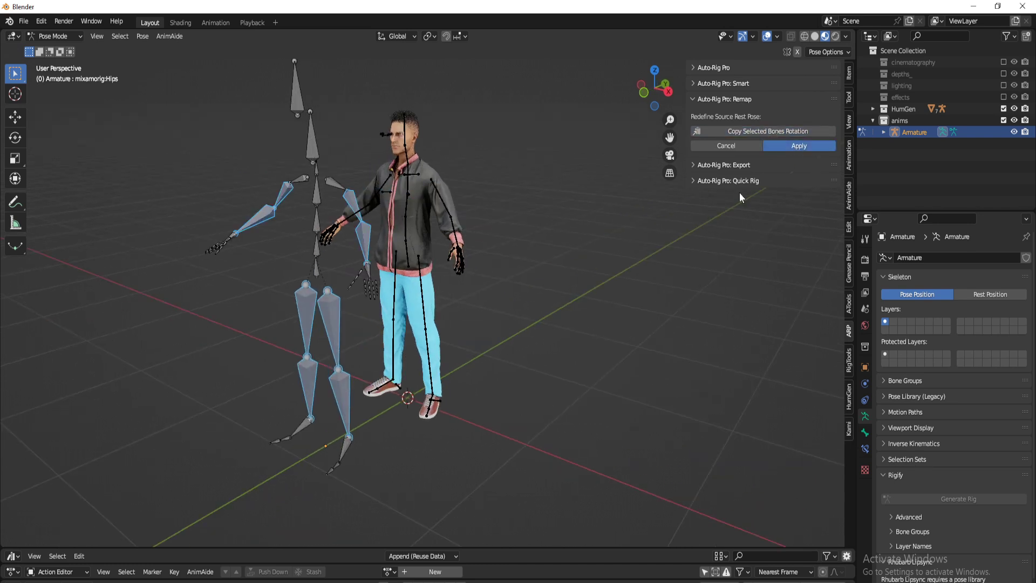
click(789, 146)
Retarget the animation over frames 0 to 87 with Bezier keyframe interpolation and Default handles
click(760, 258)
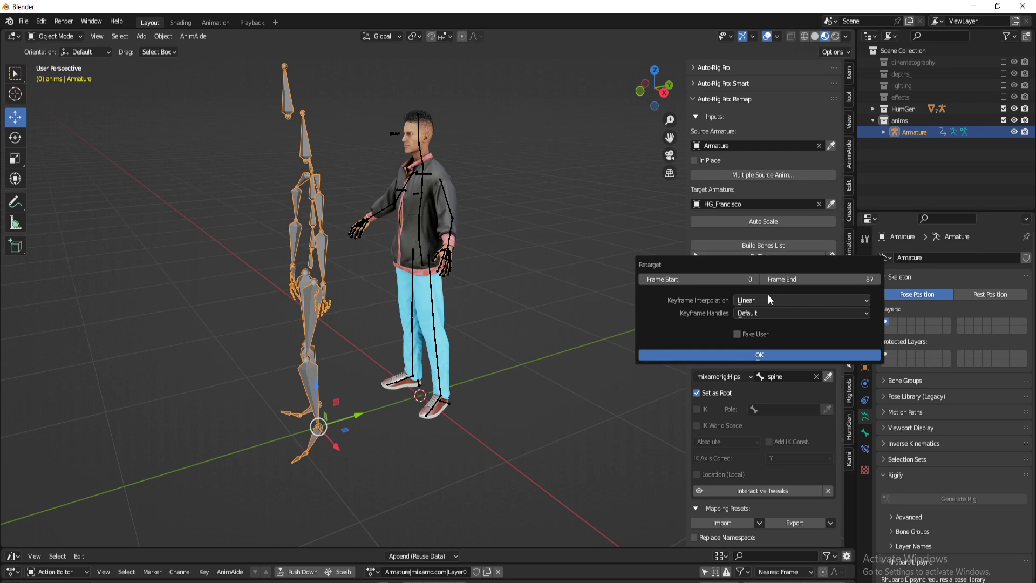
click(770, 299)
click(759, 335)
key(Return)
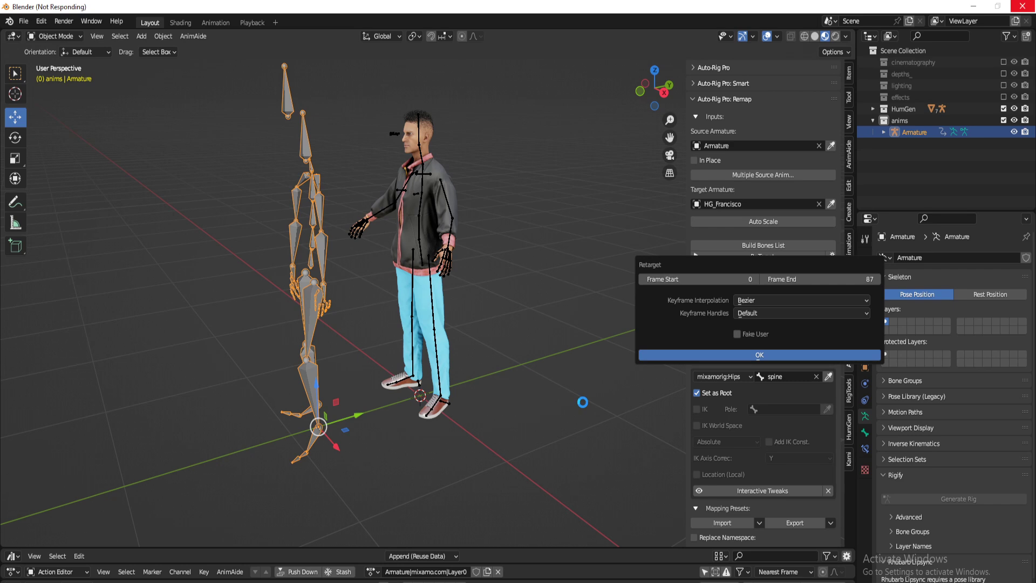
Inspect the jacket on the retargeted character and delete the imported Mixamo armature with its hierarchy
scroll(467, 347, up, 3)
middle_drag(467, 347, 483, 167)
click(394, 187)
scroll(447, 295, up, 2)
mouse_move(393, 278)
shift+middle_down()
mouse_move(447, 296)
mouse_move(502, 261)
mouse_move(456, 275)
mouse_move(396, 264)
shift+middle_up()
scroll(501, 261, down, 5)
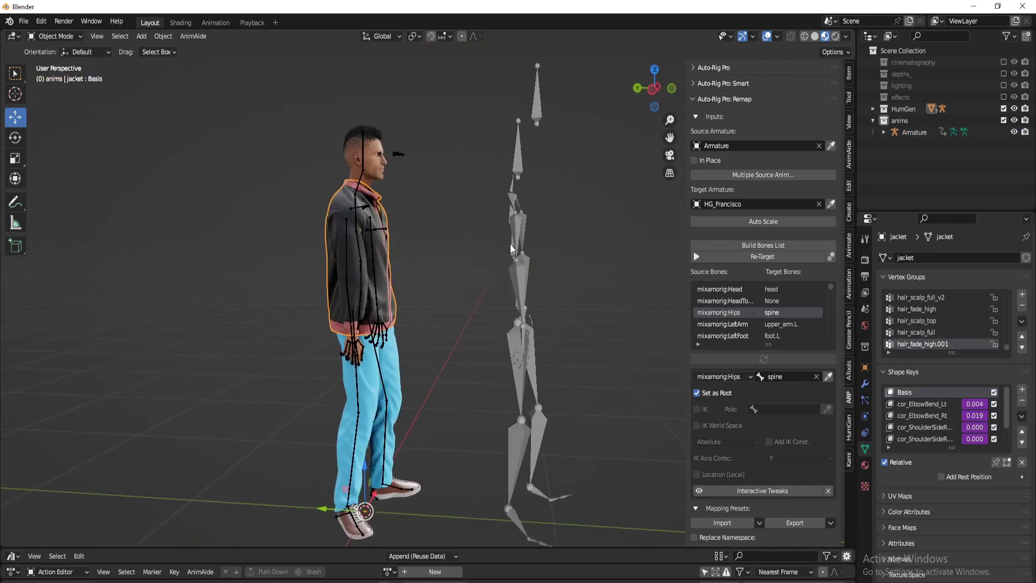
right_click(919, 131)
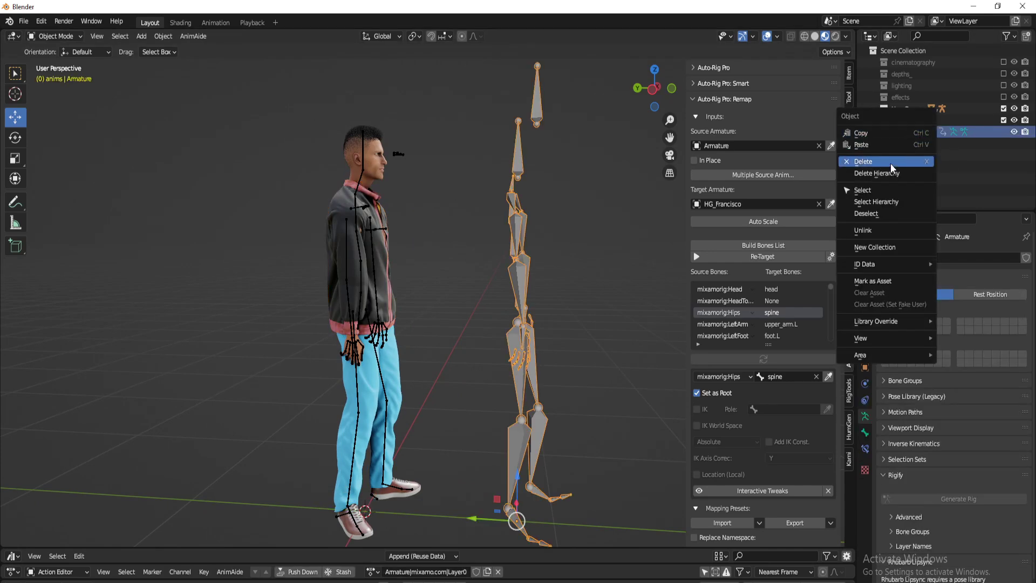
click(898, 175)
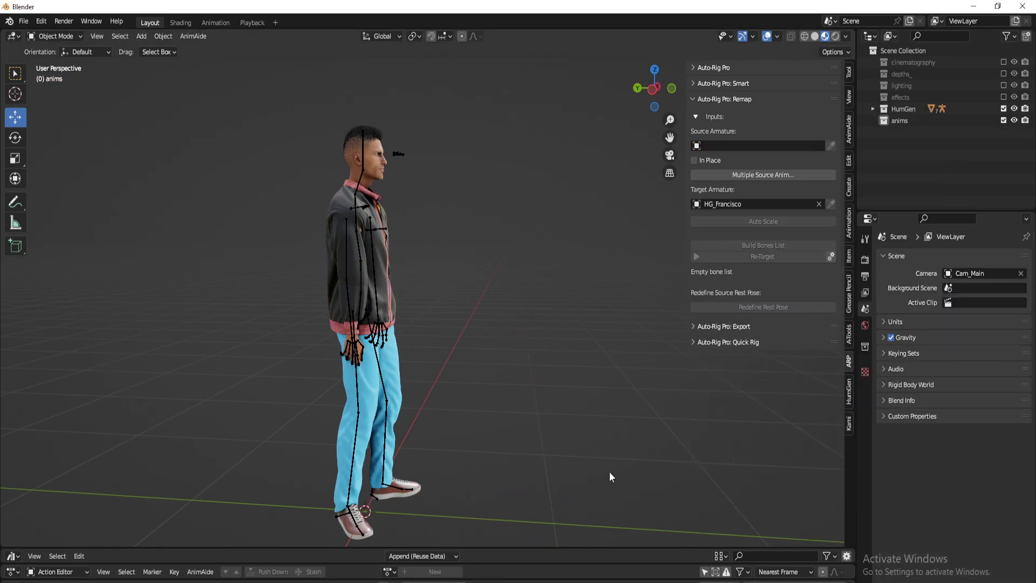
Select the shoulder.L bone of the HG_Francisco rig in Pose Mode and activate AnimAide's Anim Offset
middle_drag(569, 270, 664, 248)
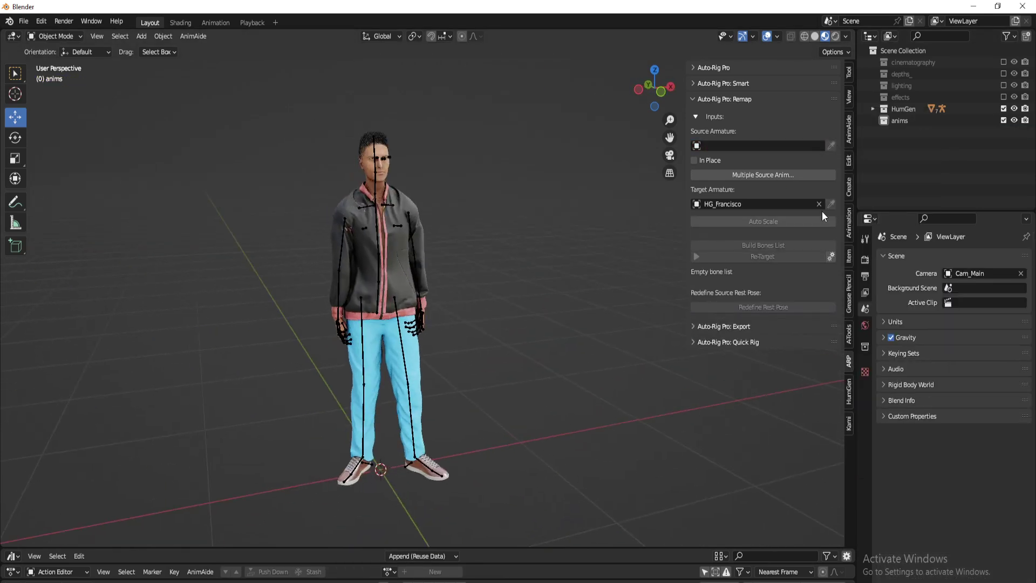
click(848, 132)
click(720, 67)
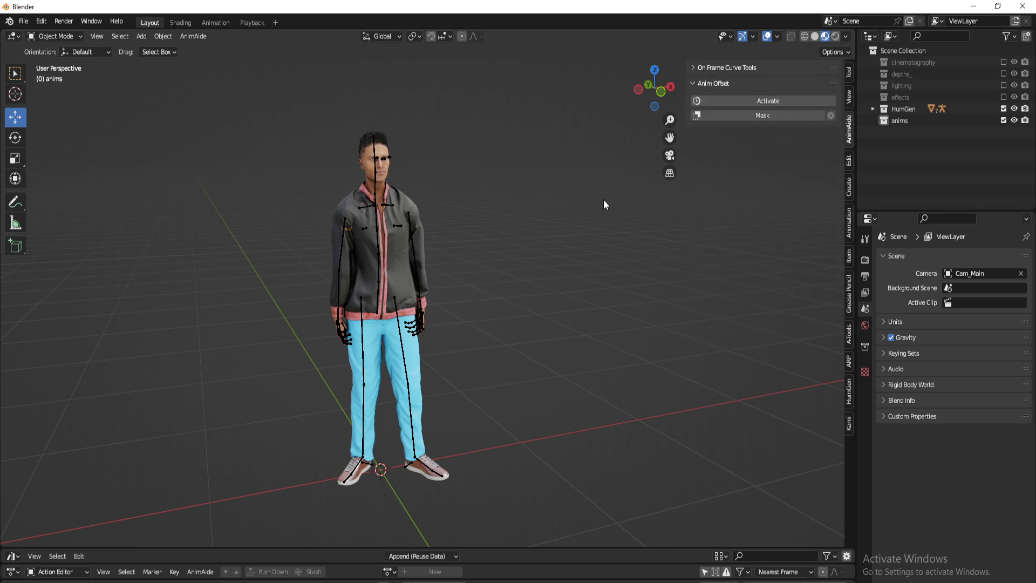
click(384, 165)
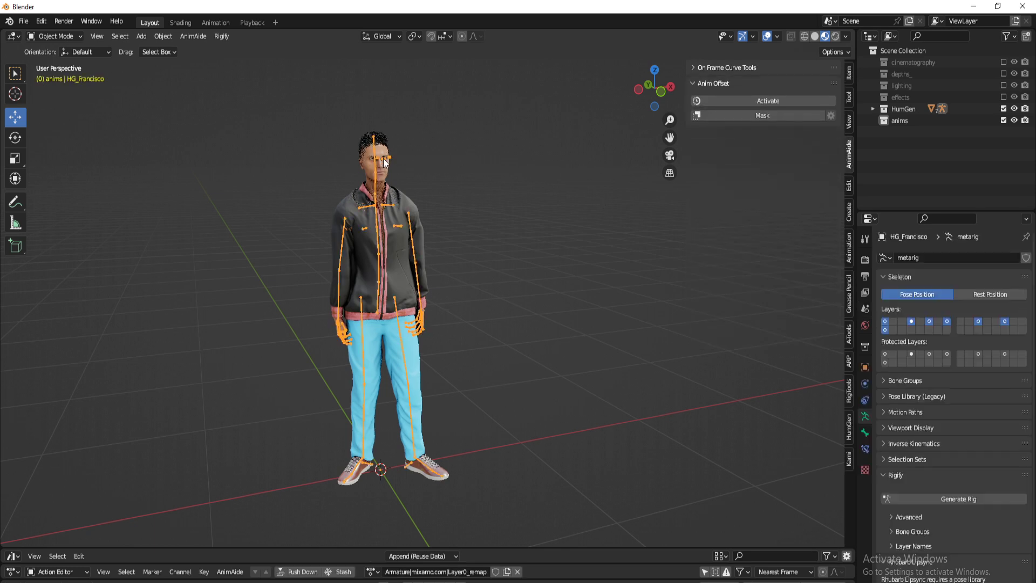
key(ctrl+Tab)
click(449, 246)
scroll(487, 290, up, 3)
shift+middle_drag(459, 237, 456, 325)
click(439, 225)
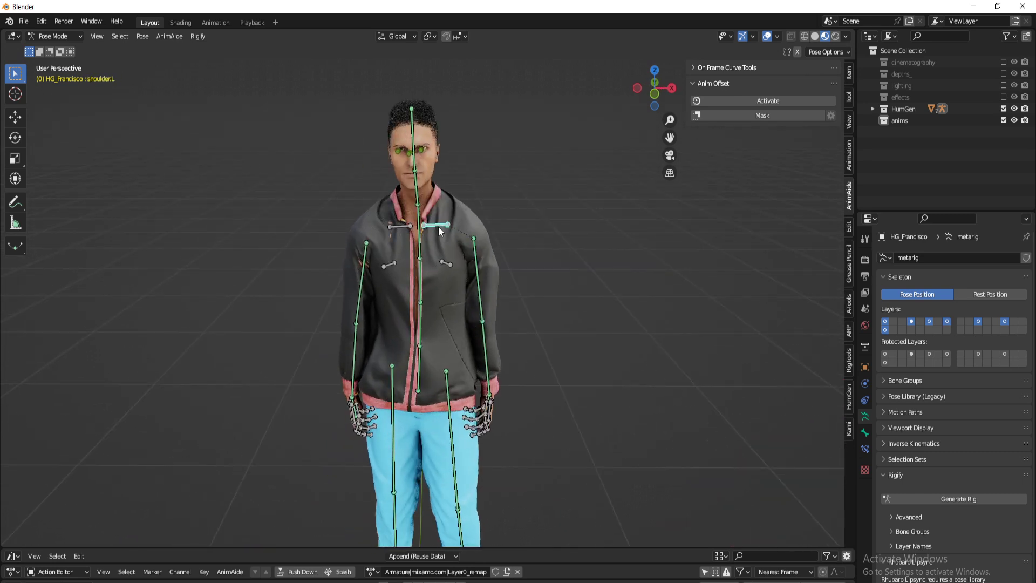
click(767, 101)
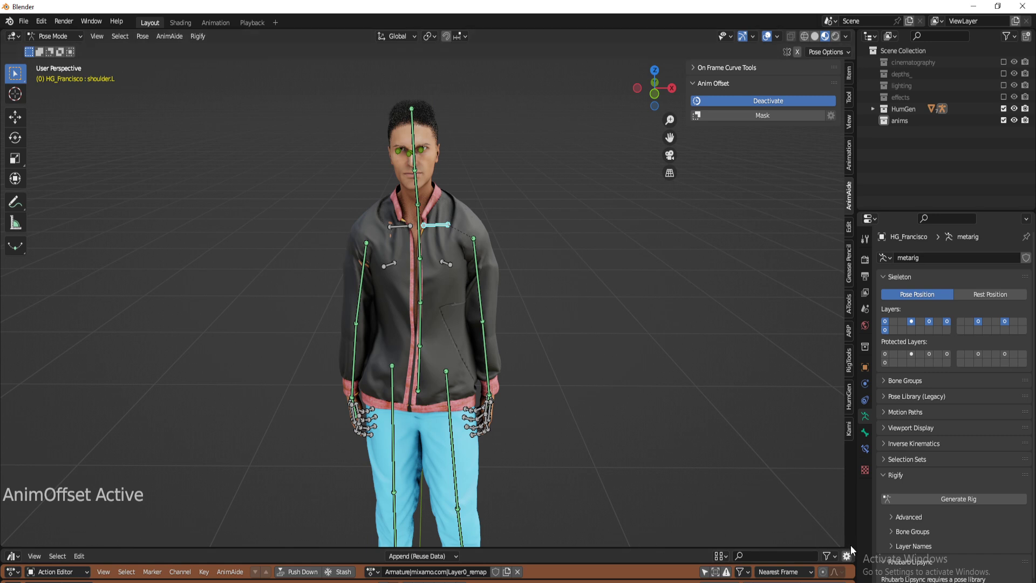
Enlarge the Action Editor and limit its channels to the selected bone only
drag(701, 549, 665, 419)
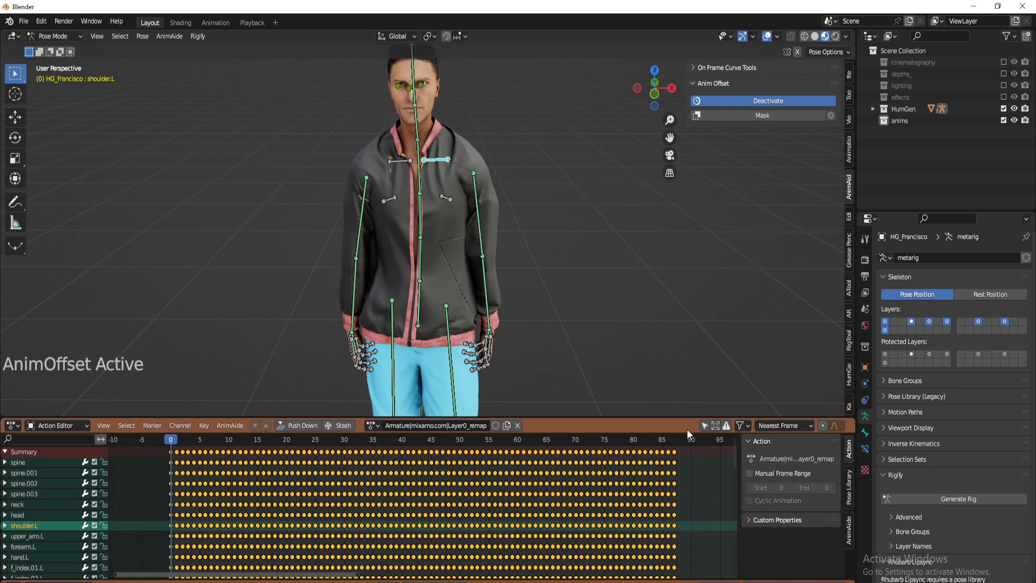
click(704, 426)
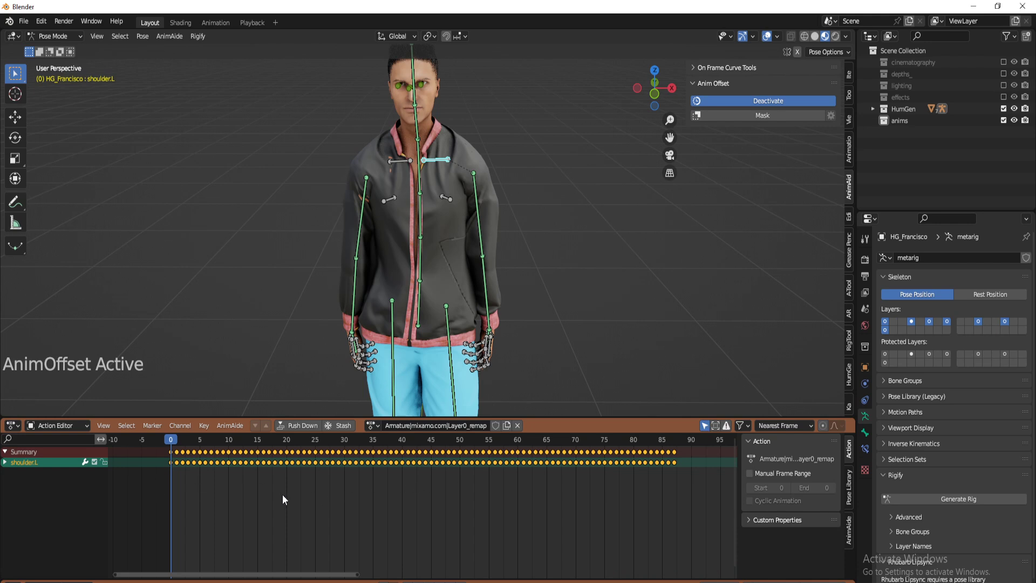
Hide the Action Editor's sidebar and inspect the shoulder.L bone's animation curves in the Graph Editor
key(n)
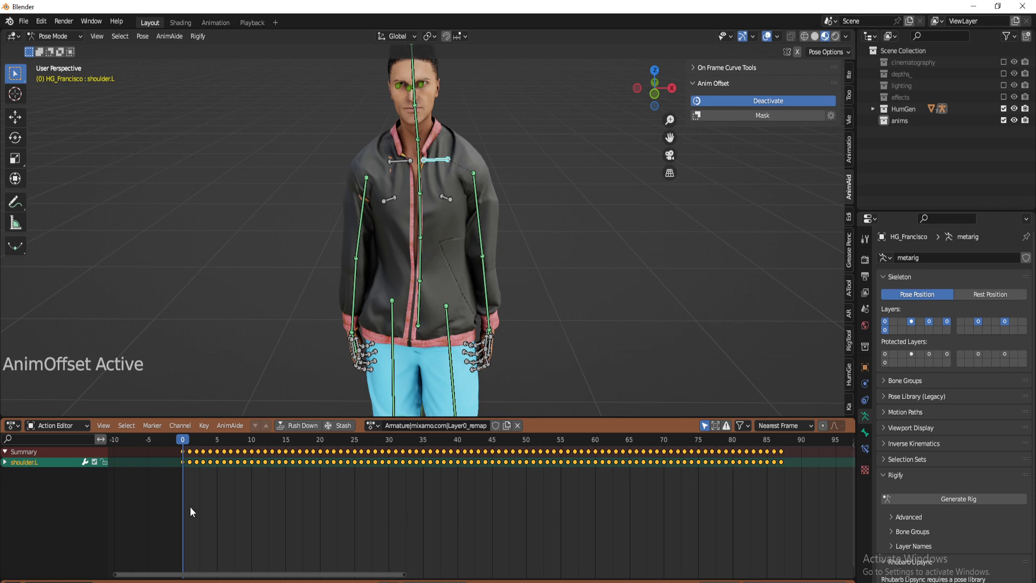
key(ctrl+Tab)
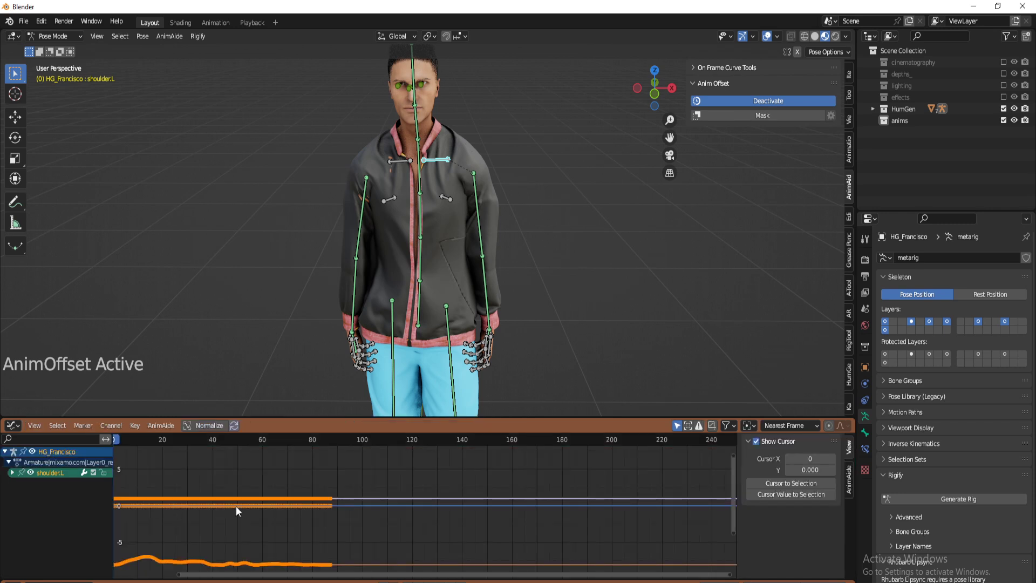
middle_drag(237, 518, 350, 519)
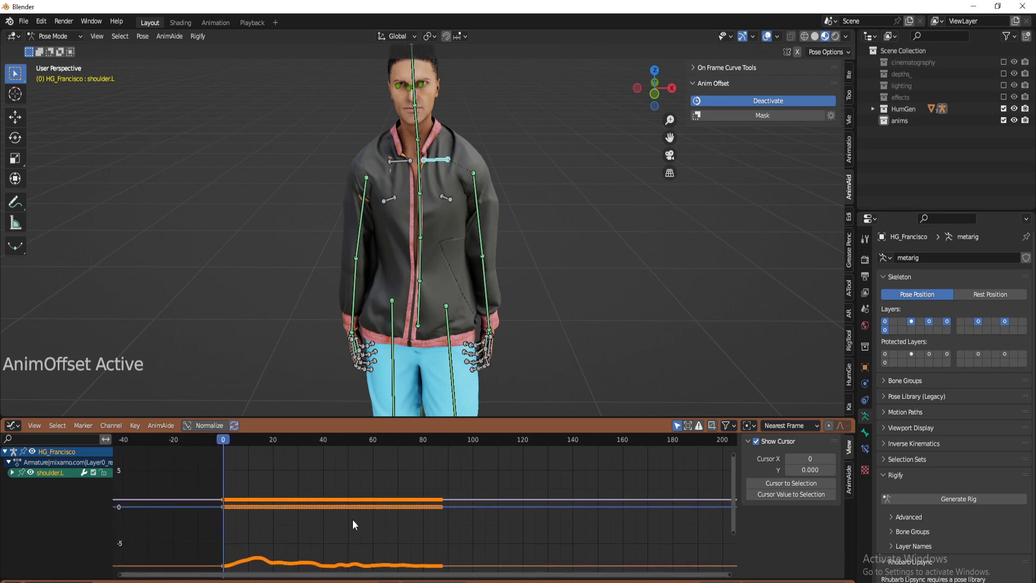
key(ctrl+Tab)
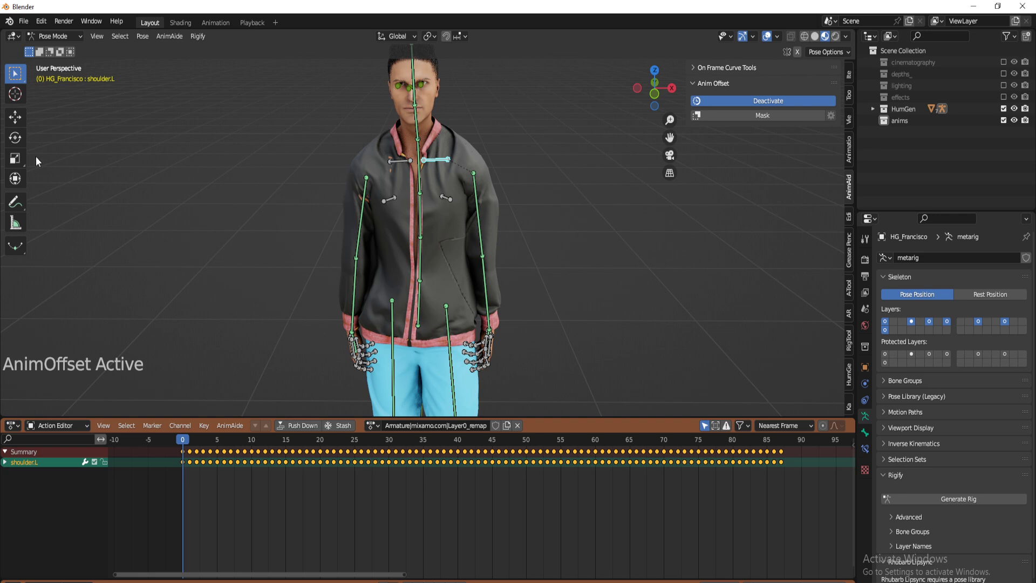
Activate the Rotate tool and set the transform orientation to Local
click(15, 137)
click(397, 36)
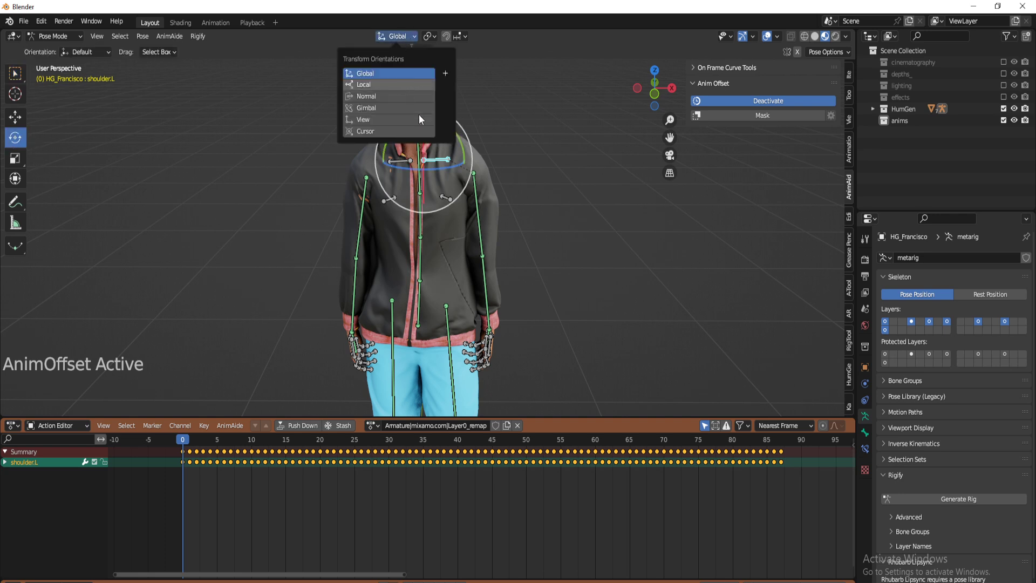
click(399, 85)
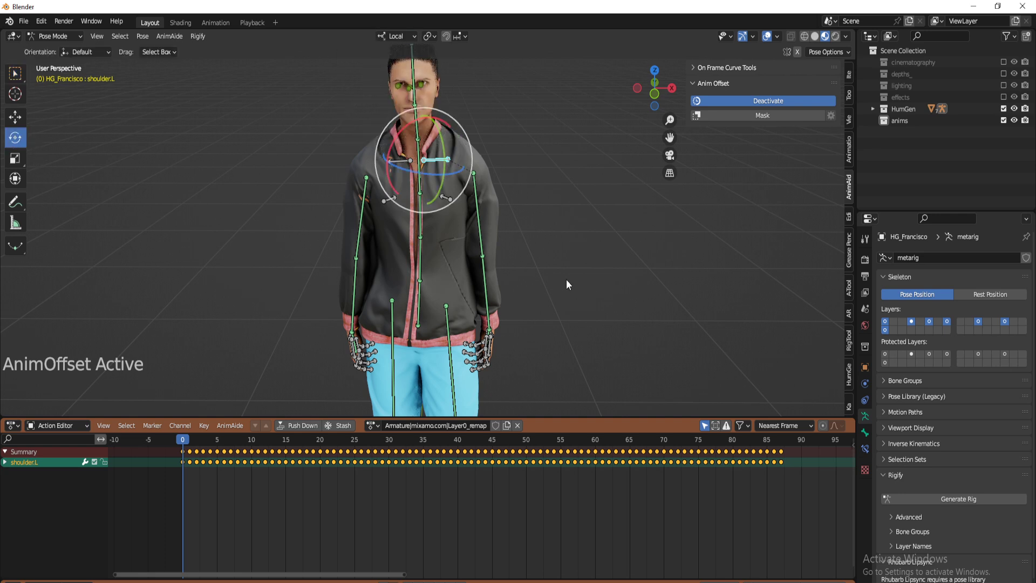
click(399, 37)
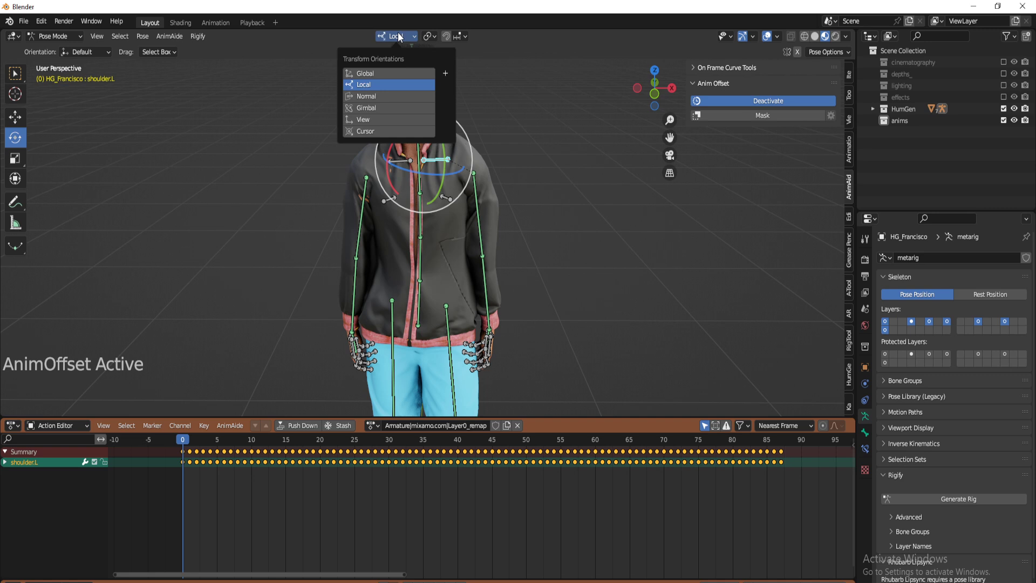
click(395, 87)
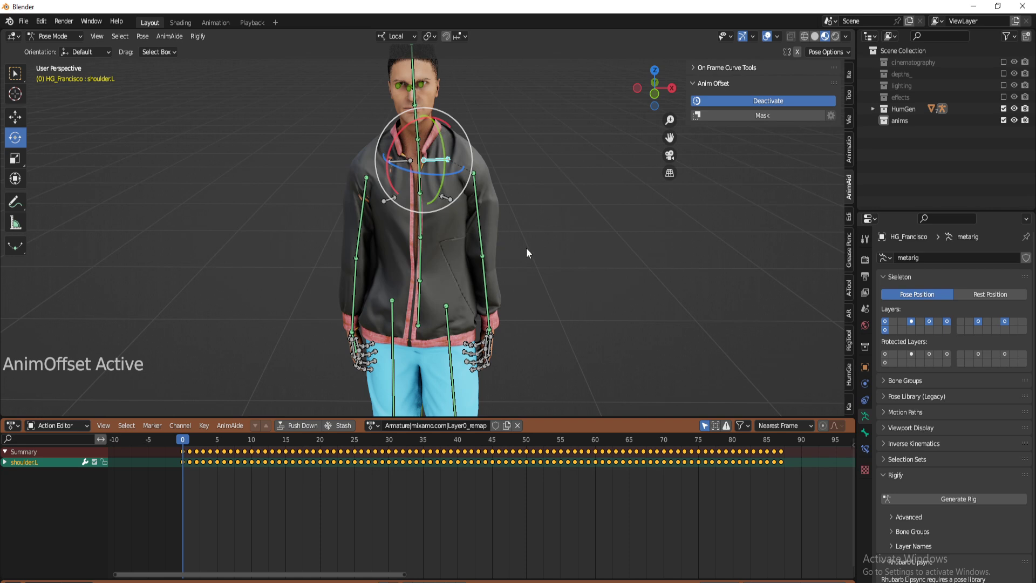
Clear the rotation of the shoulder.L and shoulder.R bones with Anim Offset active
key(ctrl+z)
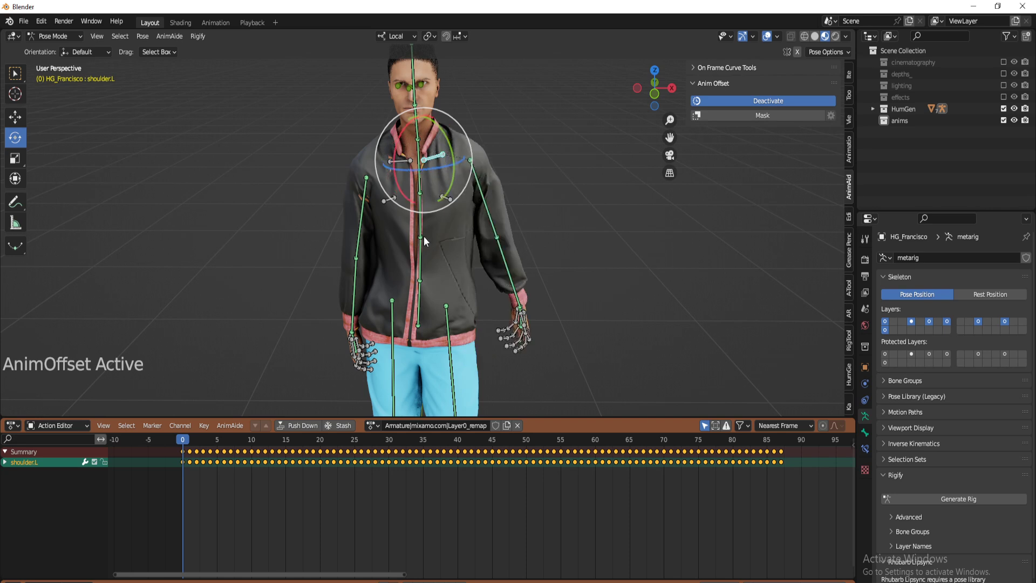
click(400, 161)
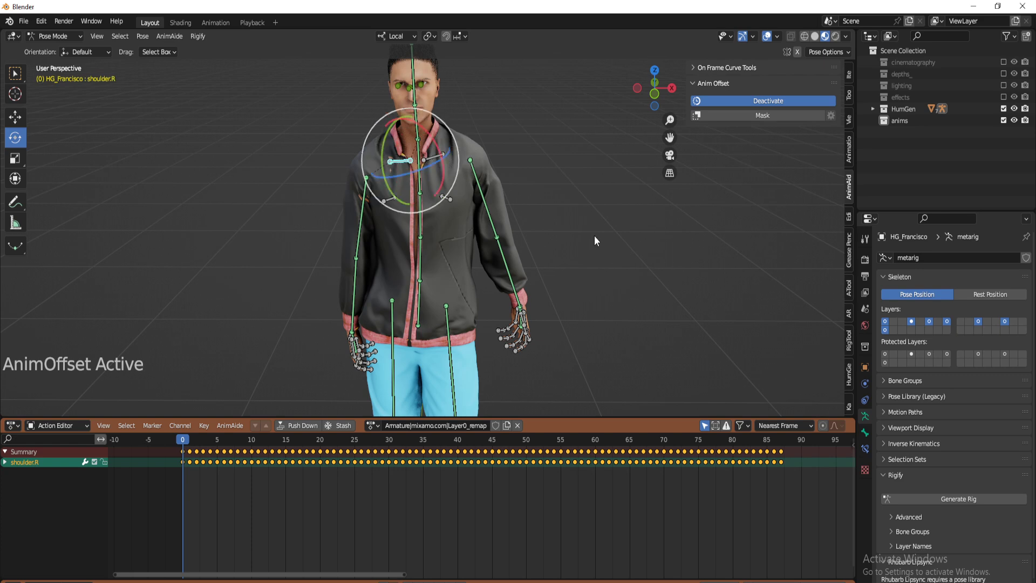
key(alt+r)
Rotate the upper_arm.L bone about 6° inward toward the torso in front view
click(483, 195)
key(KP_1)
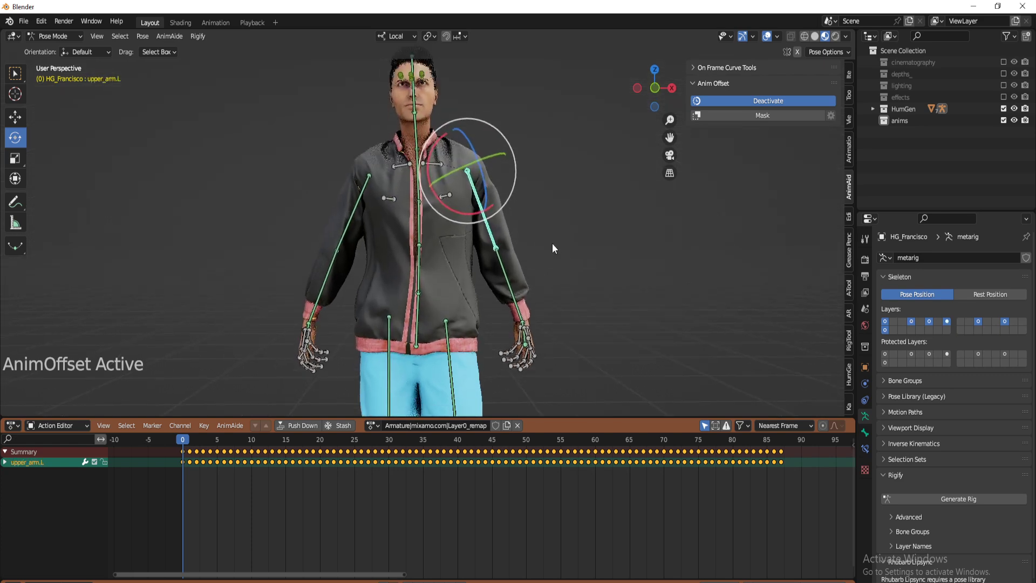
scroll(536, 222, up, 3)
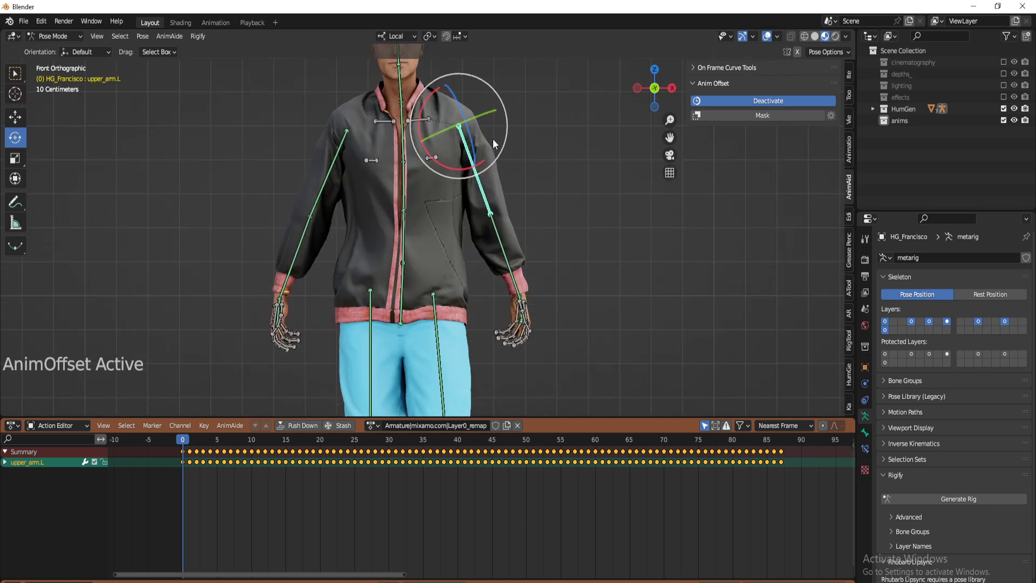
key(r)
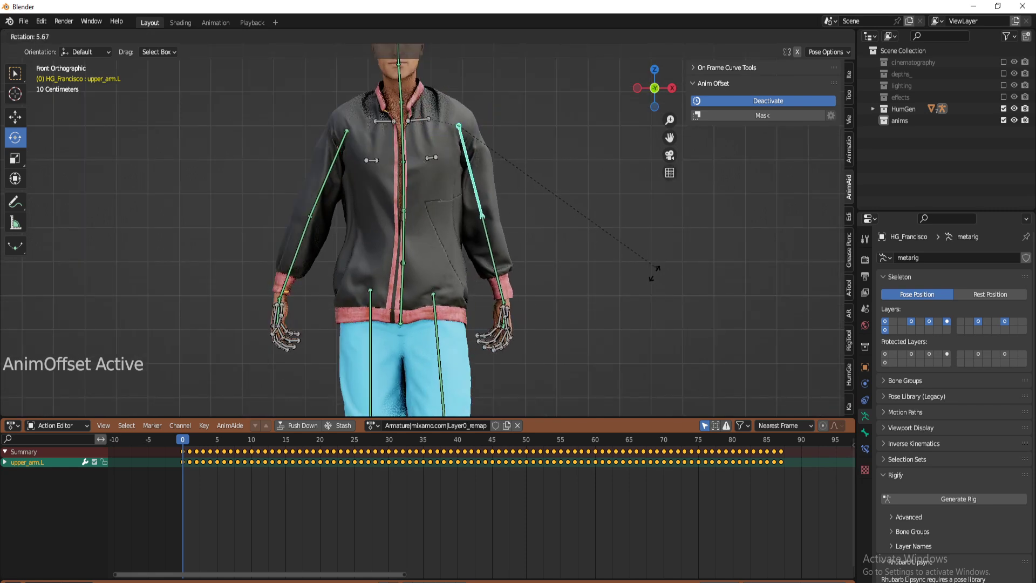
click(654, 273)
Rotate the upper_arm.R bone about -10° in front view to bring the arm closer to the torso
click(313, 158)
click(330, 178)
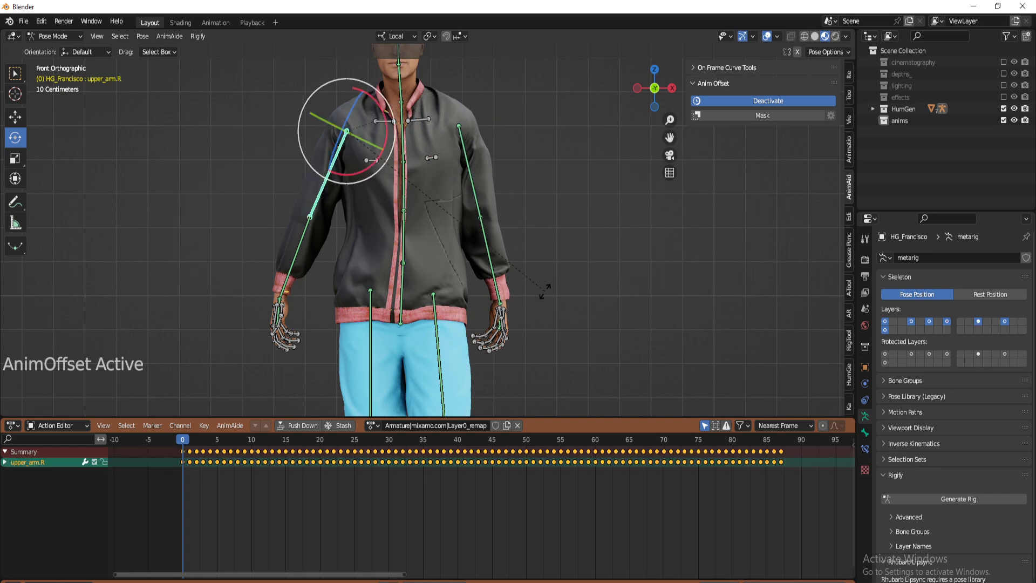
key(r)
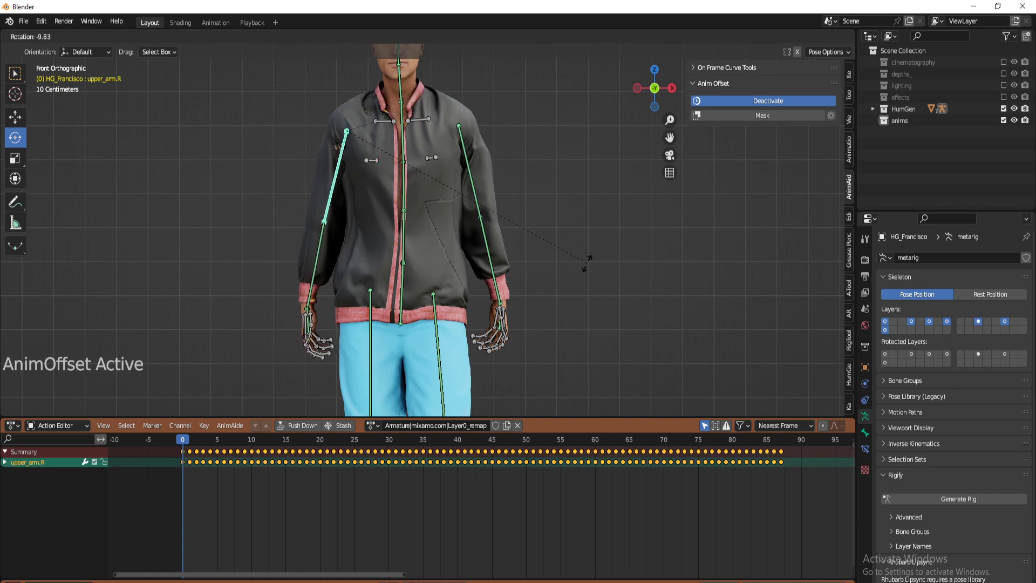
click(587, 261)
Rotate the forearm.R bone slightly about its local Z axis to adjust the elbow bend
click(319, 261)
middle_drag(377, 272, 442, 258)
click(307, 164)
middle_drag(329, 208, 330, 241)
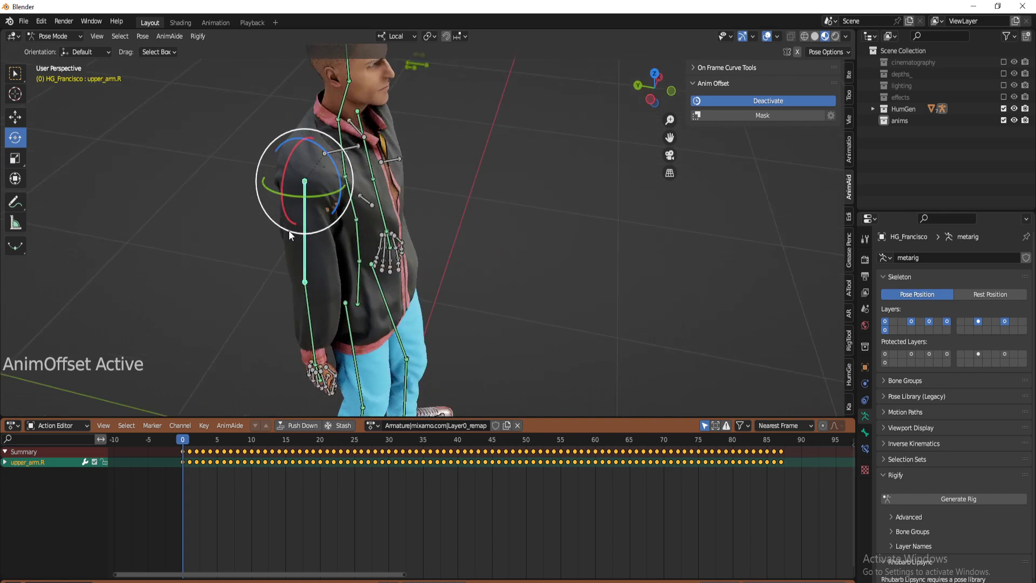
middle_drag(307, 294, 321, 277)
click(319, 276)
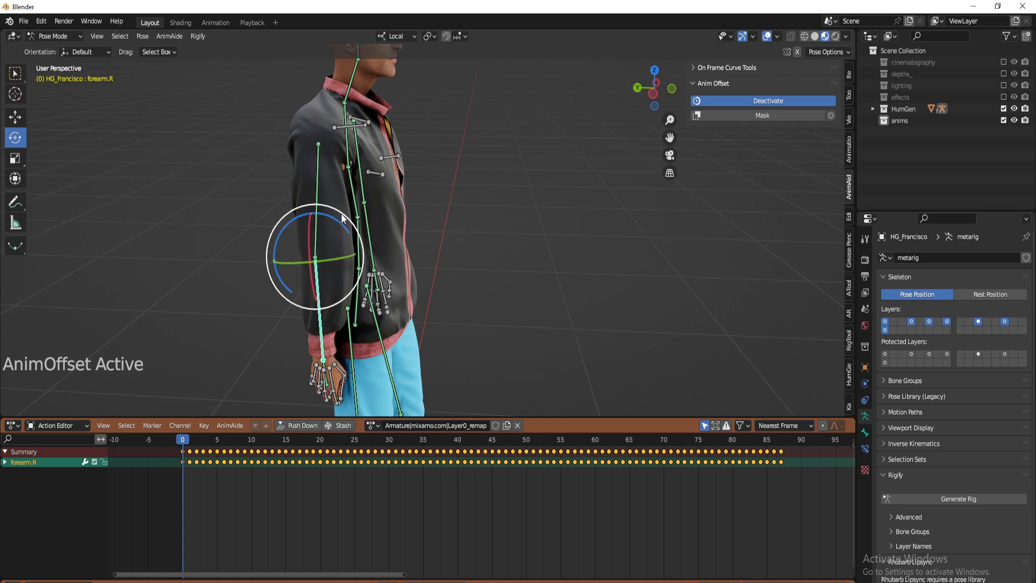
drag(339, 221, 335, 219)
Rotate the left forearm bone slightly to adjust its elbow bend
middle_drag(459, 201, 297, 219)
click(517, 254)
middle_drag(574, 265, 536, 217)
drag(548, 217, 558, 225)
Rotate the upper_arm.L bone about 12° around its local Y axis
click(516, 184)
middle_drag(528, 190, 619, 219)
key(r)
key(y)
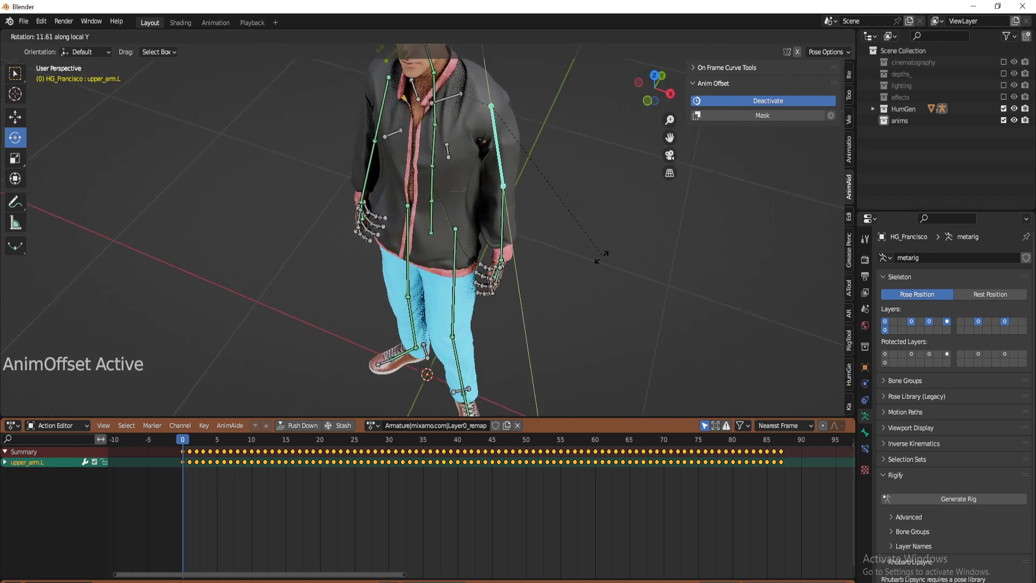
click(595, 257)
Twist the upper_arm.R bone around its local Y axis
middle_drag(347, 220, 380, 199)
click(340, 142)
middle_drag(371, 148, 438, 132)
key(r)
key(y)
click(452, 206)
Select the left hand's finger and thumb bones without hand.L and clear their rotation
drag(433, 203, 505, 298)
key(KP_Decimal)
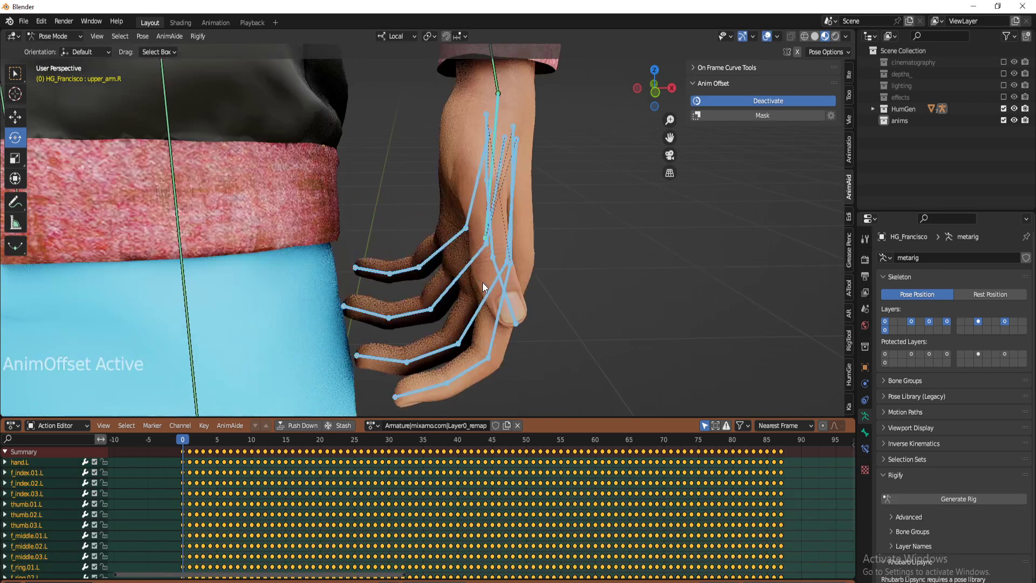
click(483, 283)
scroll(480, 270, down, 1)
drag(389, 203, 554, 359)
ctrl+drag(402, 72, 533, 126)
key(alt+r)
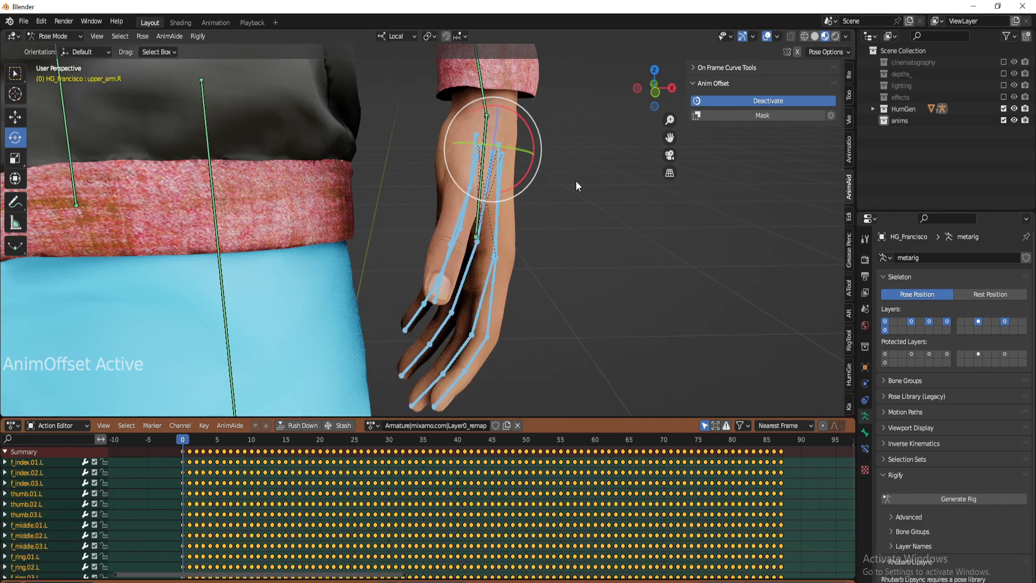
Rotate the hand.L bone around its local axes to straighten the left wrist
scroll(545, 180, down, 2)
click(467, 157)
drag(490, 187, 595, 204)
middle_drag(595, 204, 624, 265)
drag(497, 190, 568, 293)
drag(501, 157, 561, 248)
middle_drag(562, 248, 455, 234)
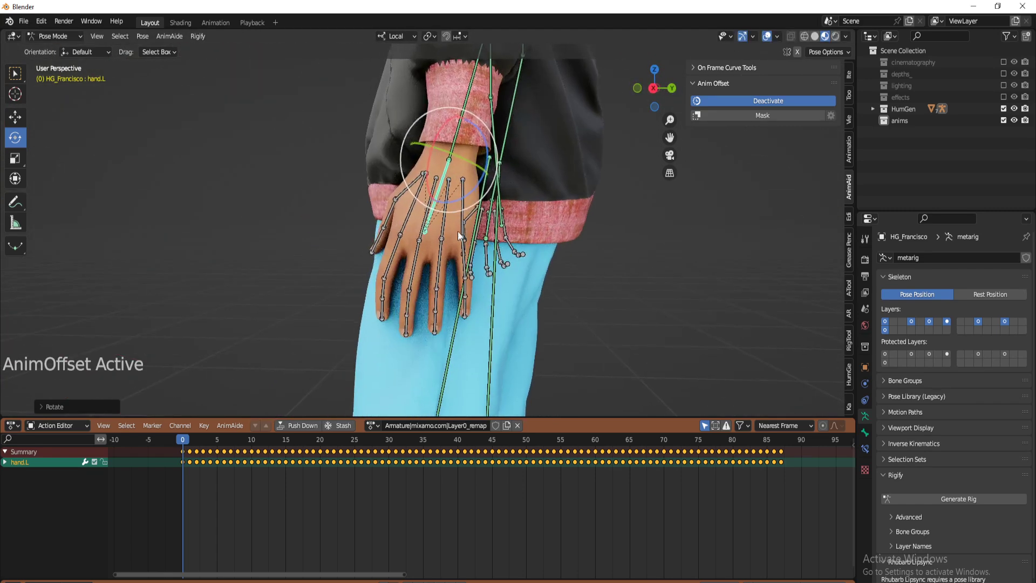
Rotate the palm.04.L bone about 6°, and palm.03.L and palm.02.L together slightly, to bring the left fingers closer
click(460, 229)
key(r)
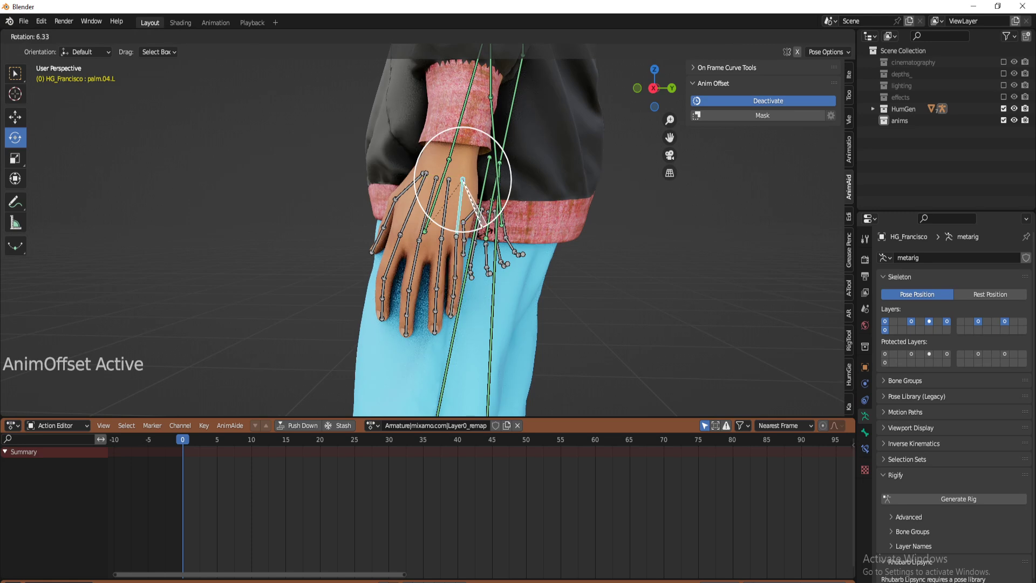
click(478, 215)
shift+click(444, 233)
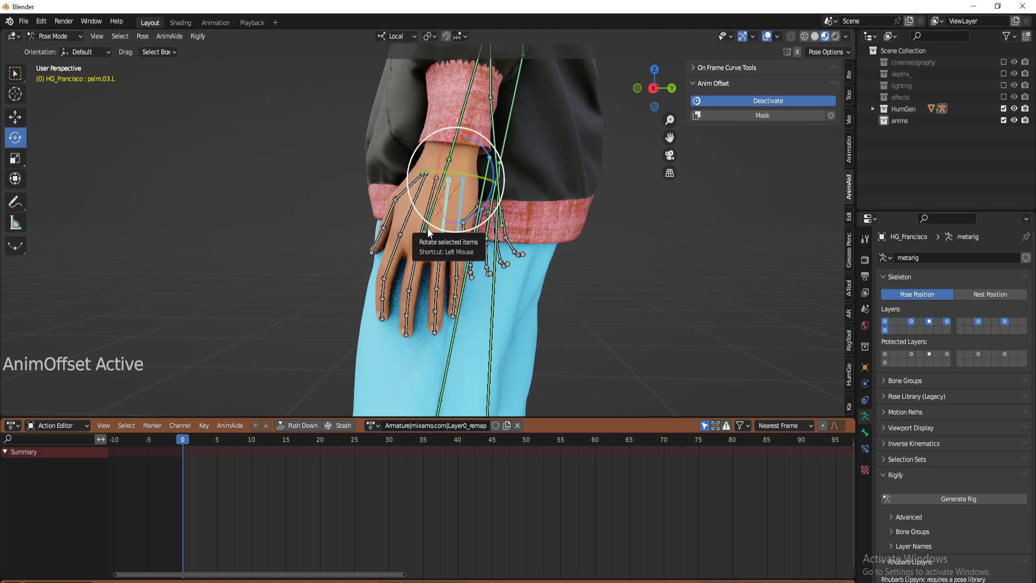
shift+click(430, 200)
ctrl+drag(532, 165, 458, 196)
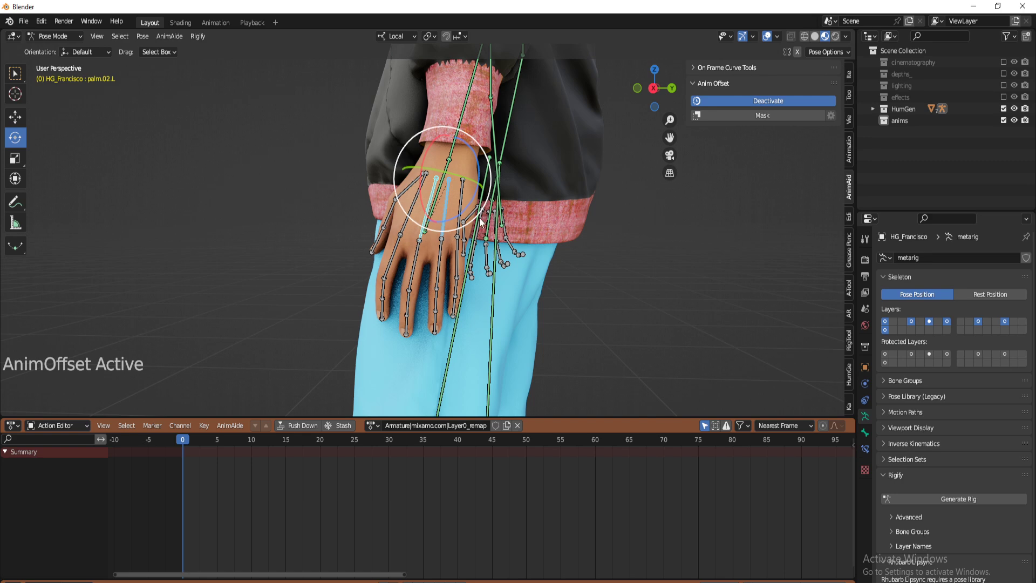
drag(475, 215, 440, 273)
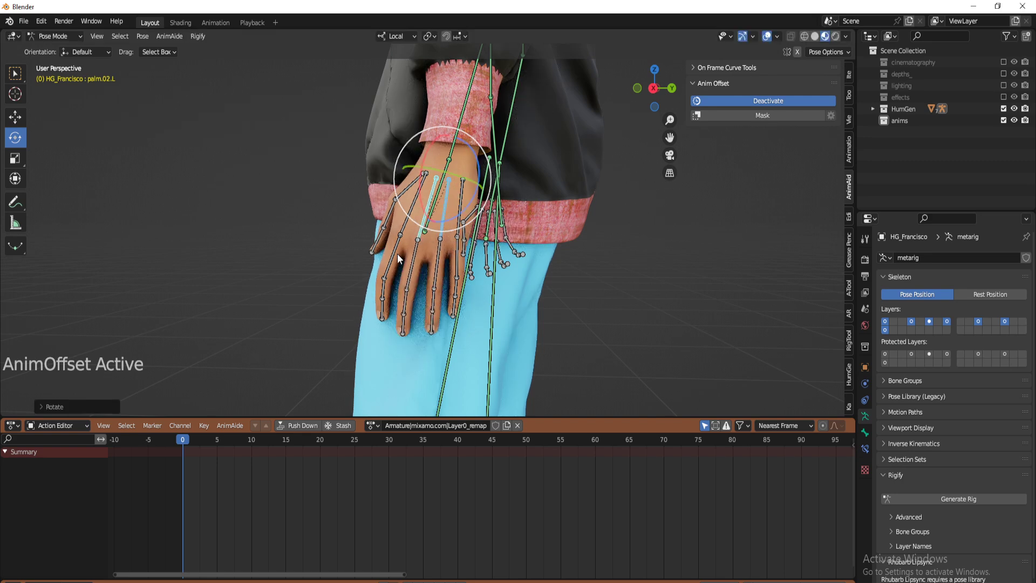
Select the left middle, ring and pinky finger bones and rotate them with the pivot set to Individual Origins
middle_drag(440, 273, 454, 291)
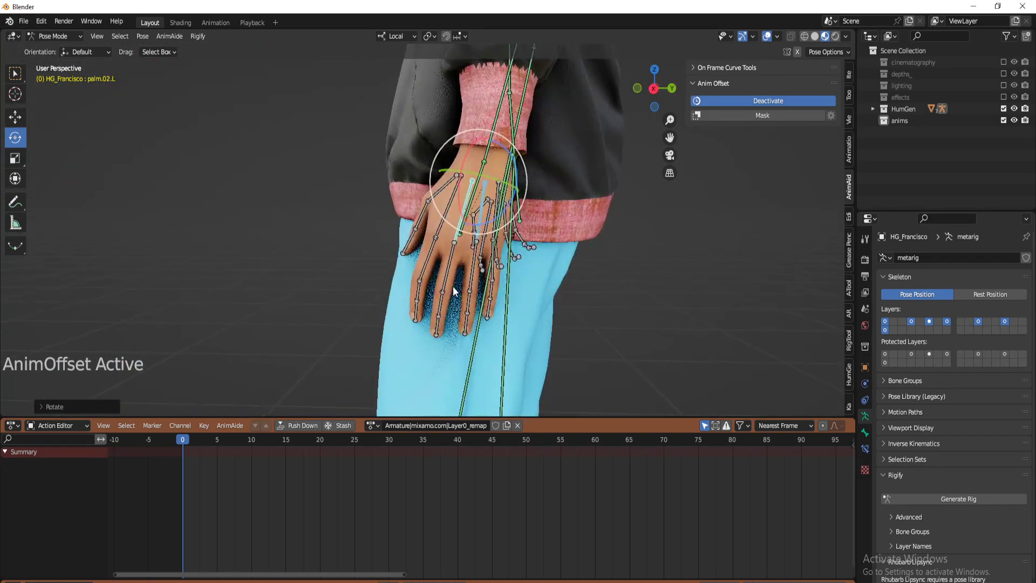
key(KP_3)
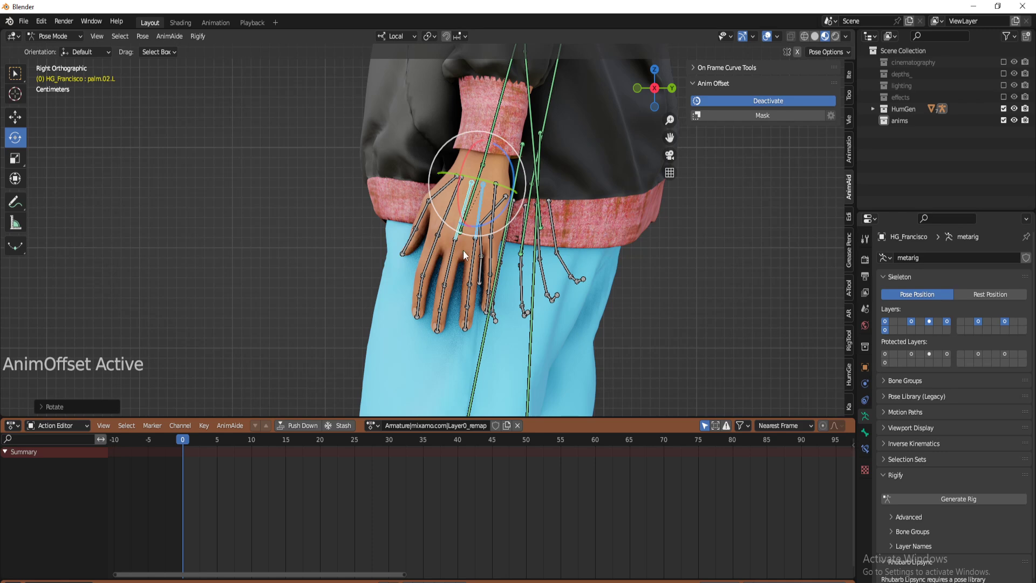
middle_drag(556, 232, 503, 276)
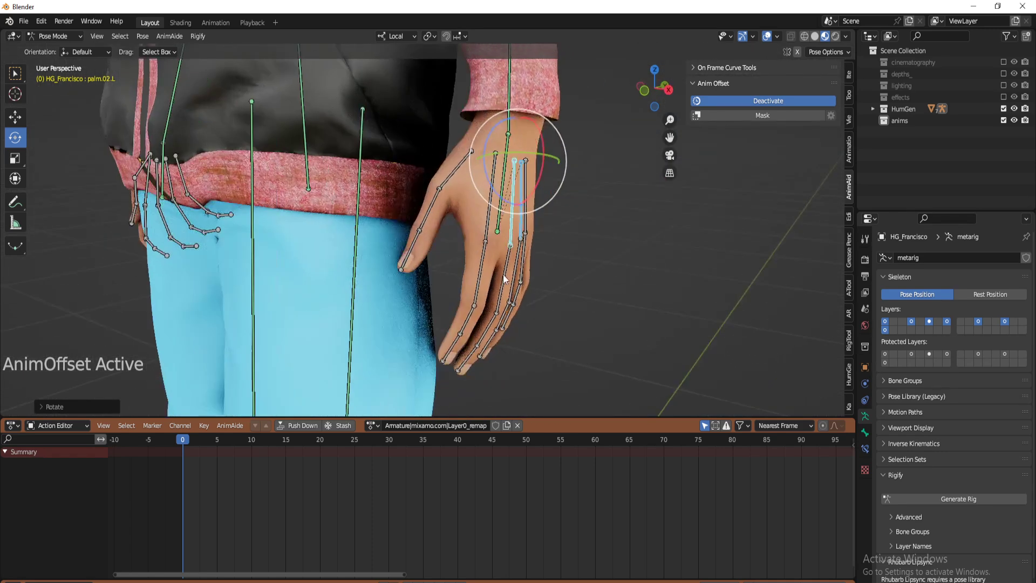
drag(495, 267, 548, 346)
shift+drag(498, 373, 497, 374)
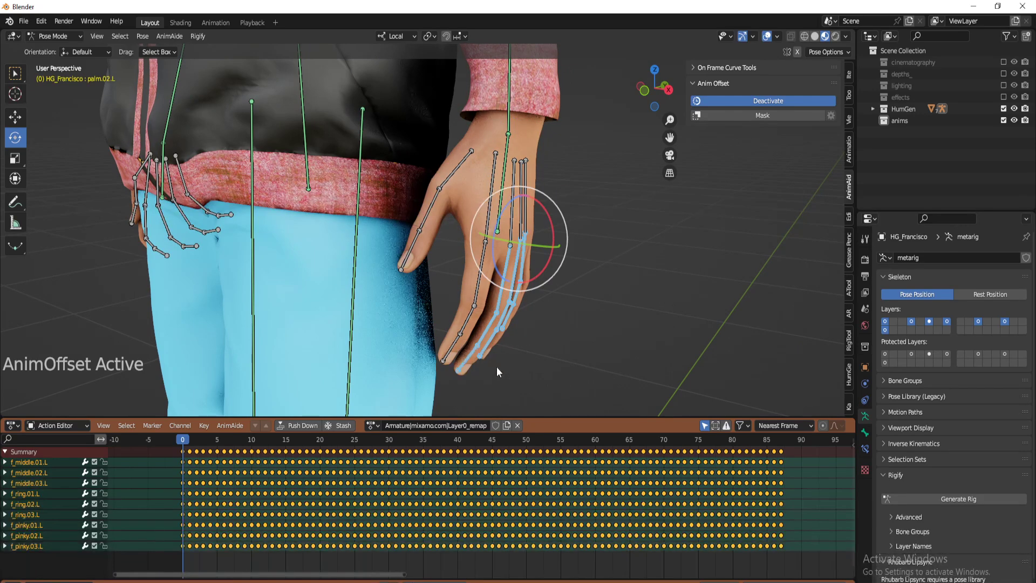
click(431, 36)
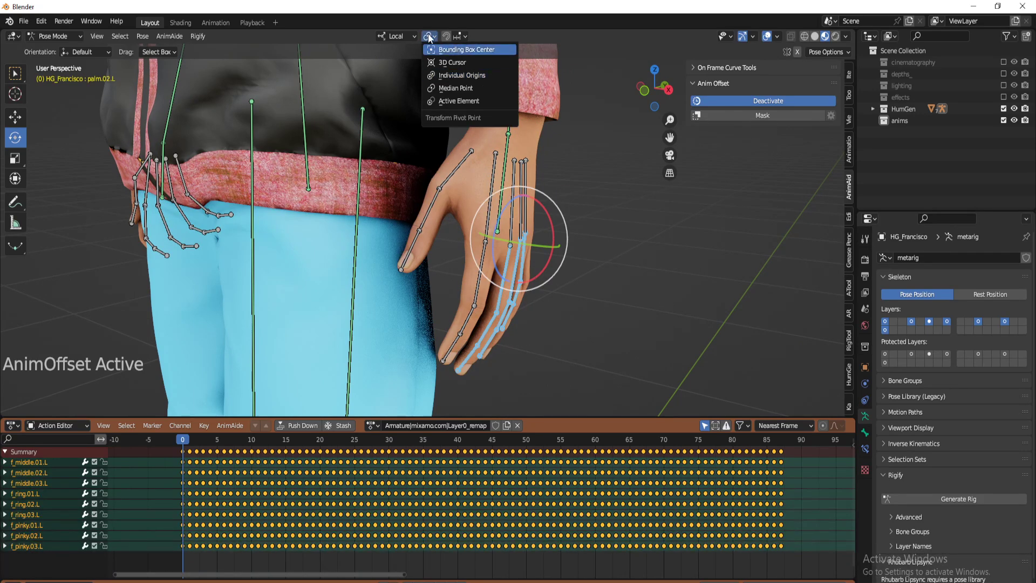
click(460, 75)
middle_drag(569, 270, 550, 211)
drag(549, 212, 491, 273)
Rotate the thumb.01.L bone about -7°
middle_drag(491, 272, 488, 215)
click(457, 167)
mouse_move(471, 194)
mouse_down()
mouse_move(482, 193)
mouse_move(471, 196)
mouse_up()
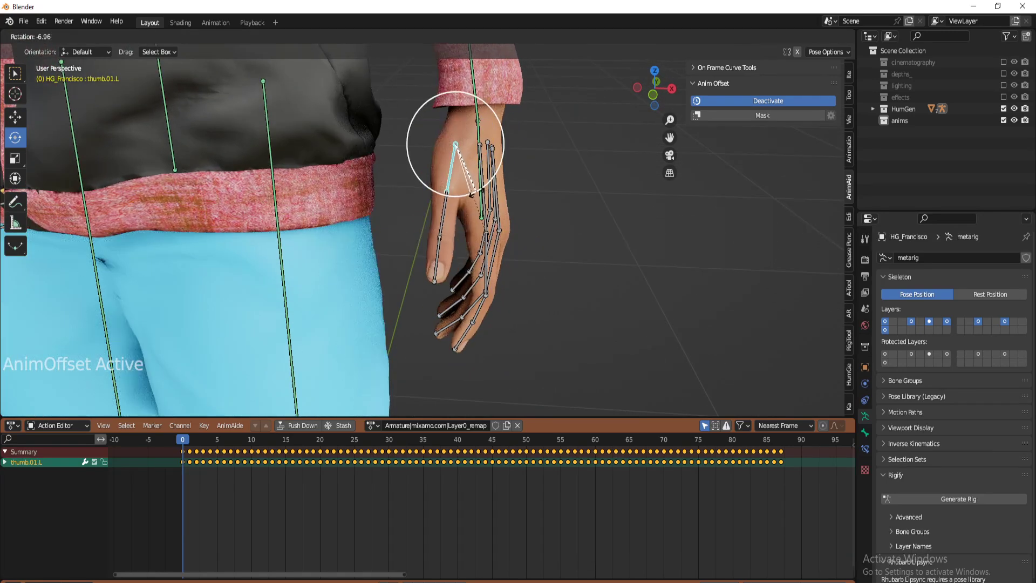
Select the hand.L bone and fine-tune its rotation at the wrist
click(477, 131)
middle_drag(520, 184, 522, 244)
drag(498, 142, 516, 99)
middle_drag(516, 240, 517, 200)
Select all the left hand and finger bones and copy their pose
drag(422, 150, 556, 329)
scroll(554, 238, down, 5)
middle_drag(553, 235, 526, 209)
key(ctrl+s)
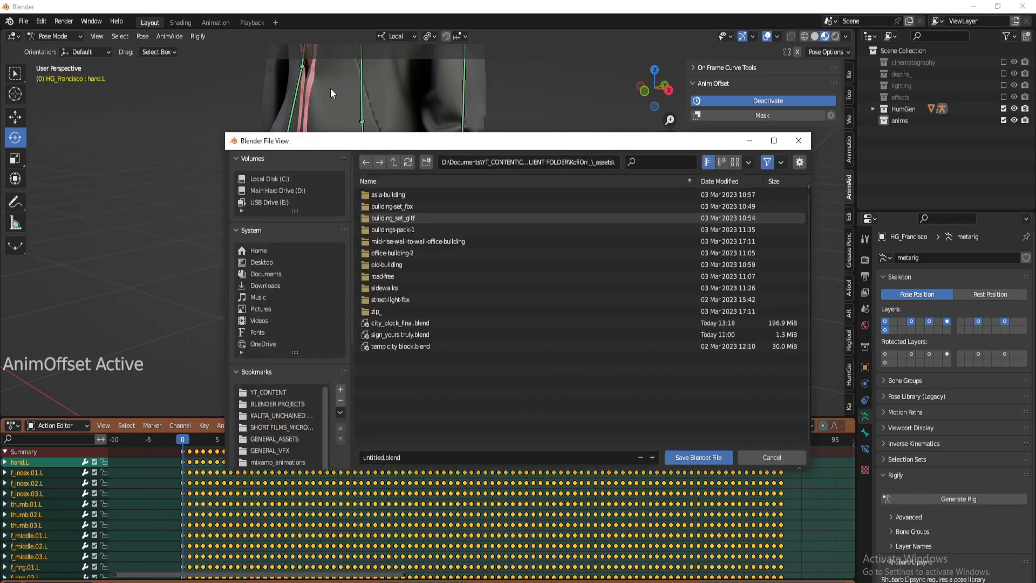
key(Escape)
click(143, 37)
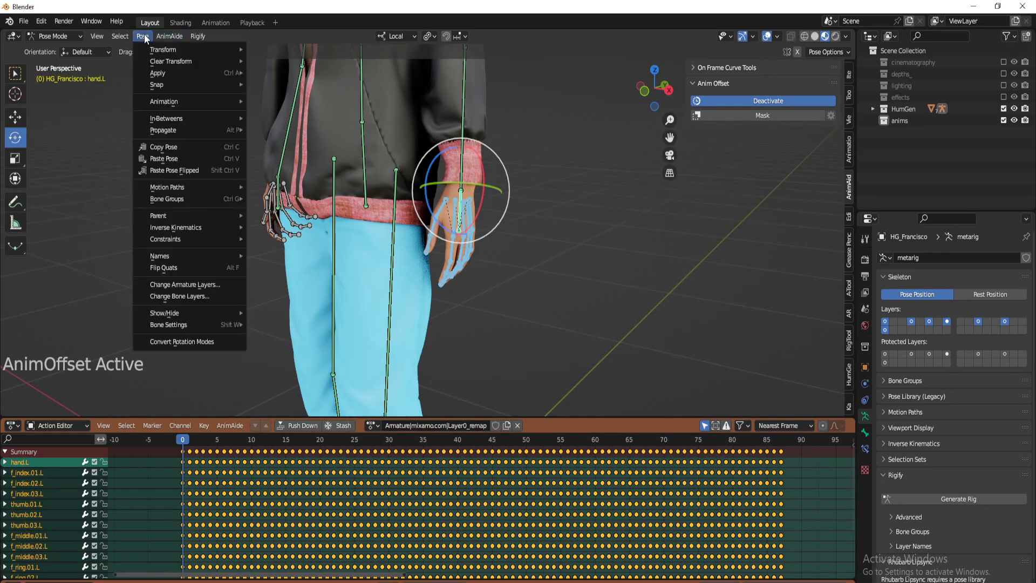
click(161, 144)
Paste the copied pose flipped onto the right hand and finger bones, and deselect all bones
middle_drag(260, 246, 336, 238)
middle_drag(225, 234, 283, 186)
drag(294, 181, 351, 259)
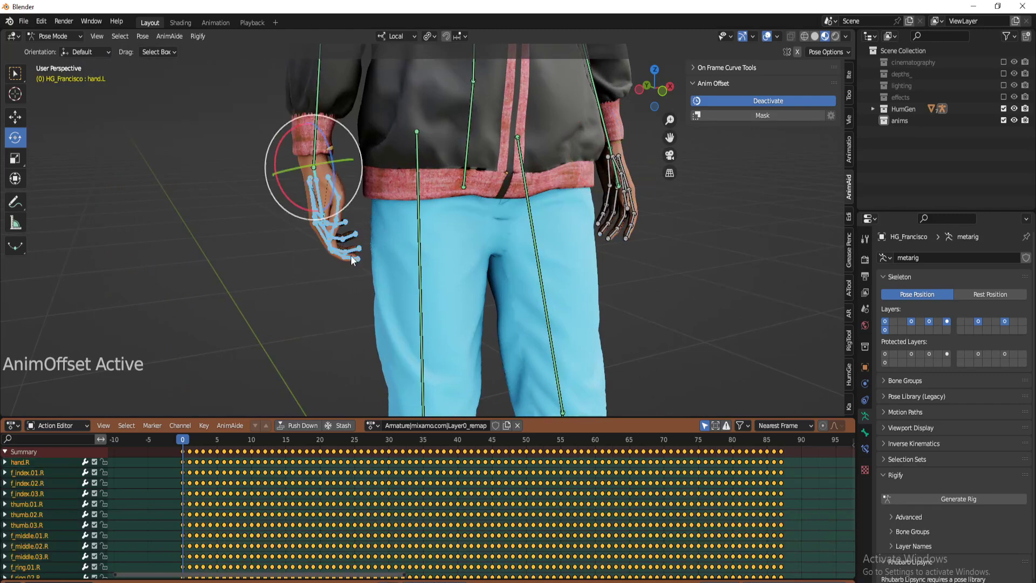
click(144, 37)
click(179, 171)
middle_drag(619, 255, 509, 272)
key(alt+a)
scroll(498, 223, down, 4)
scroll(492, 318, down, 2)
shift+middle_drag(480, 319, 492, 257)
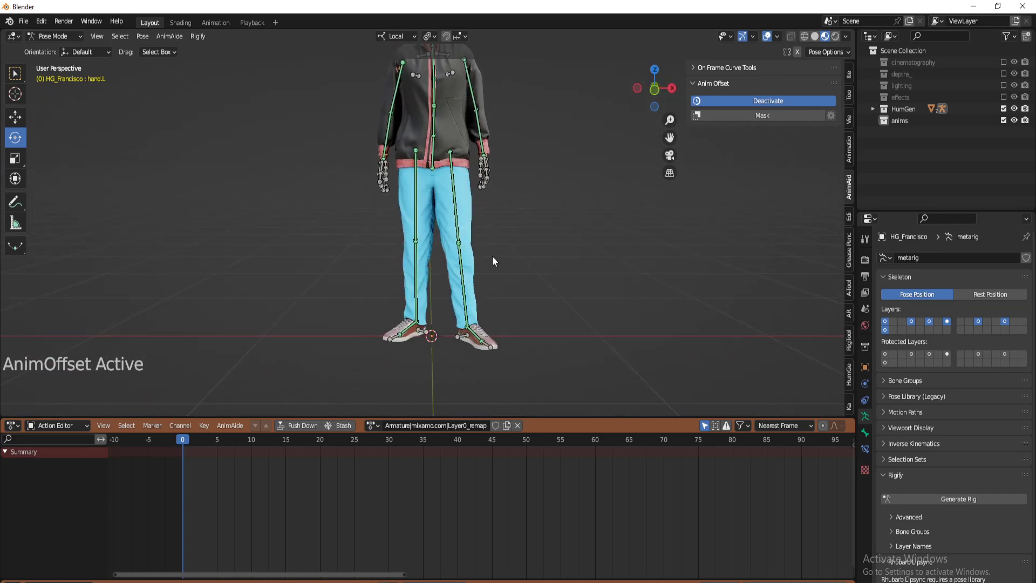
Select the foot.R bone and rotate it inward at the ankle so the right shoe points more forward
click(410, 326)
key(KP_5)
key(KP_Decimal)
scroll(409, 322, down, 5)
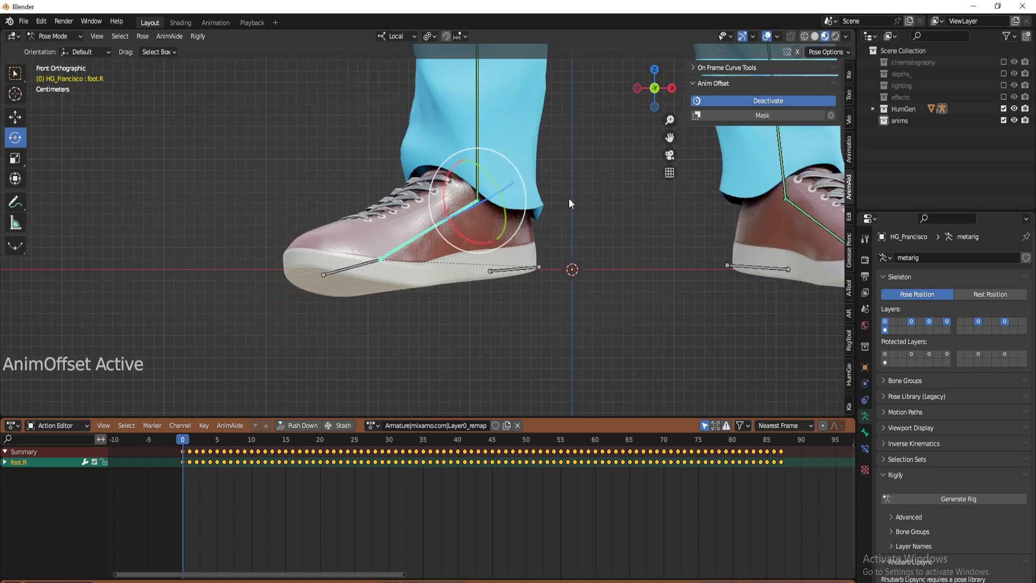
scroll(569, 198, down, 2)
drag(456, 179, 455, 223)
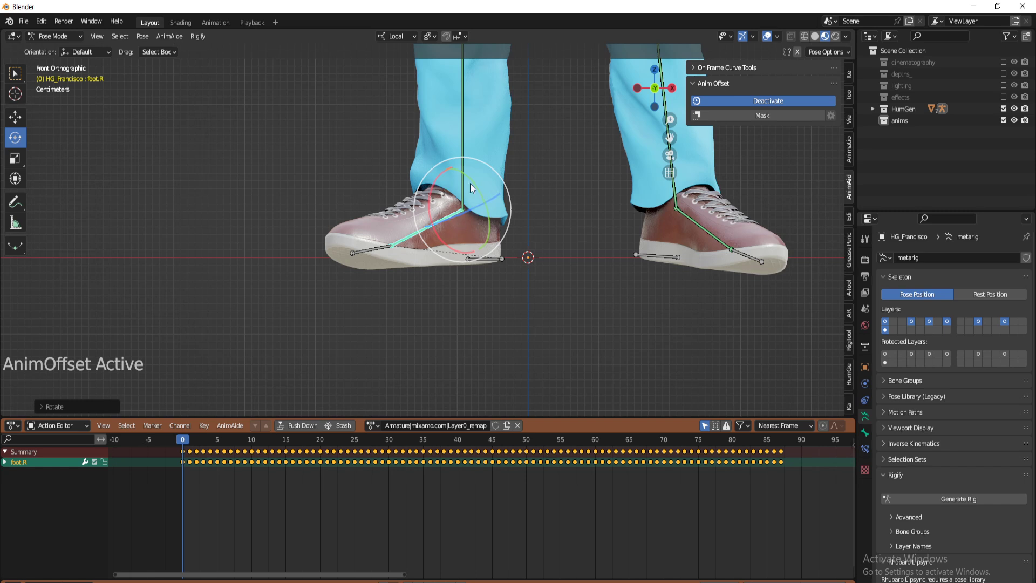
drag(470, 188, 522, 214)
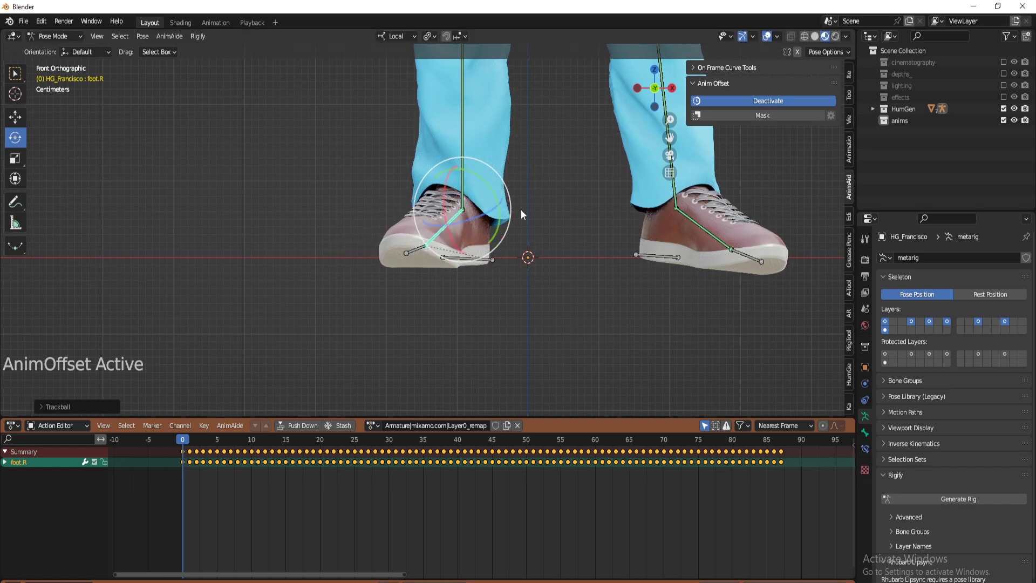
Select the foot.L bone and rotate it inward so the left shoe points more forward
scroll(522, 210, down, 3)
shift+middle_drag(563, 213, 471, 212)
click(499, 231)
scroll(518, 238, up, 3)
drag(543, 199, 502, 171)
drag(526, 235, 457, 293)
drag(545, 164, 547, 165)
drag(503, 197, 491, 220)
scroll(463, 174, down, 5)
Examine the character's corrected pose from the side and front, and deselect the foot bone
middle_drag(570, 208, 474, 229)
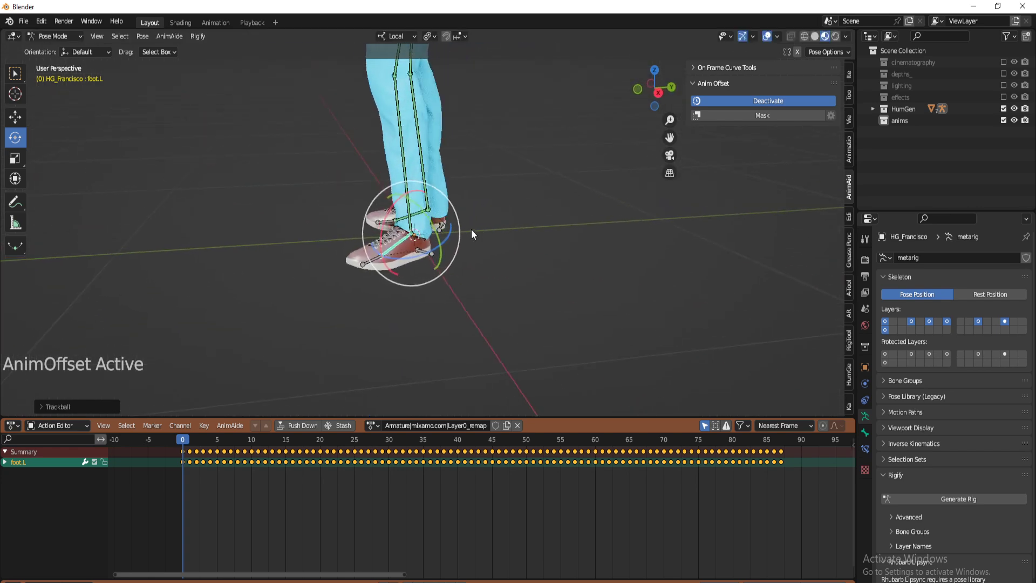
scroll(474, 229, down, 4)
middle_drag(447, 125, 464, 231)
scroll(463, 234, up, 5)
scroll(463, 235, down, 4)
key(KP_3)
scroll(462, 204, up, 5)
shift+middle_drag(494, 186, 495, 185)
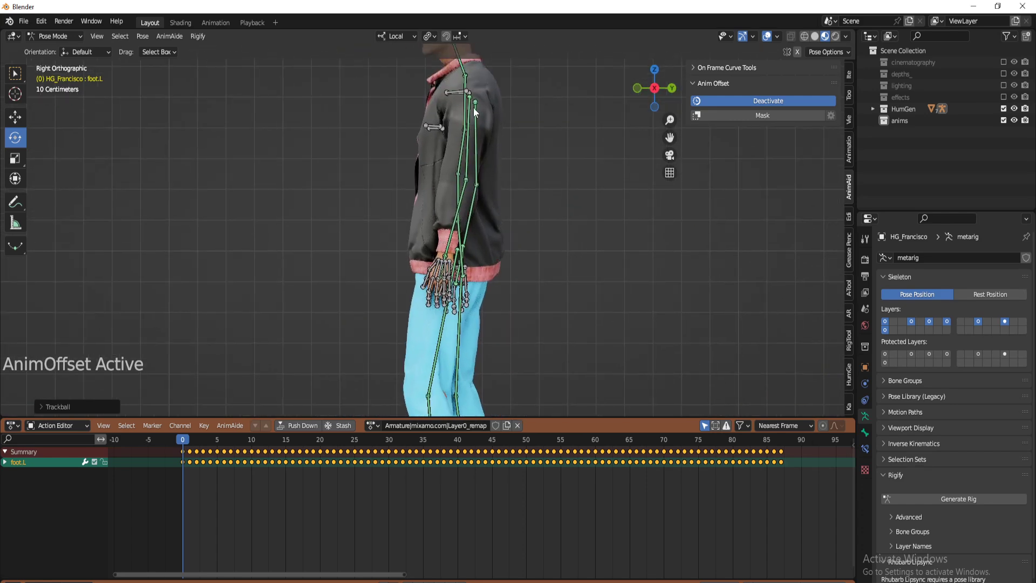
middle_drag(474, 108, 545, 195)
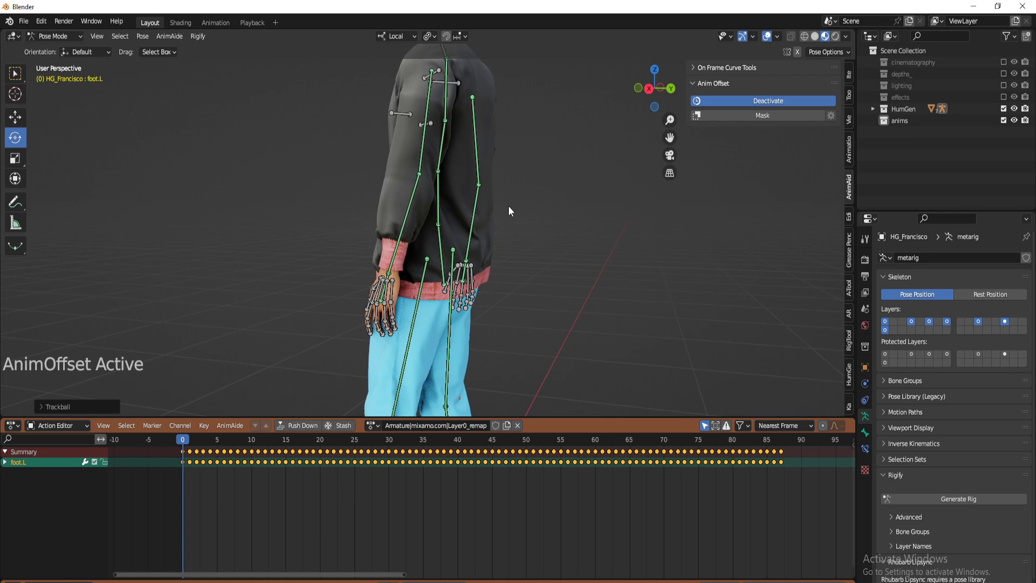
key(KP_3)
scroll(493, 319, down, 3)
scroll(489, 260, up, 1)
scroll(489, 260, up, 5)
click(490, 239)
middle_drag(485, 178, 555, 270)
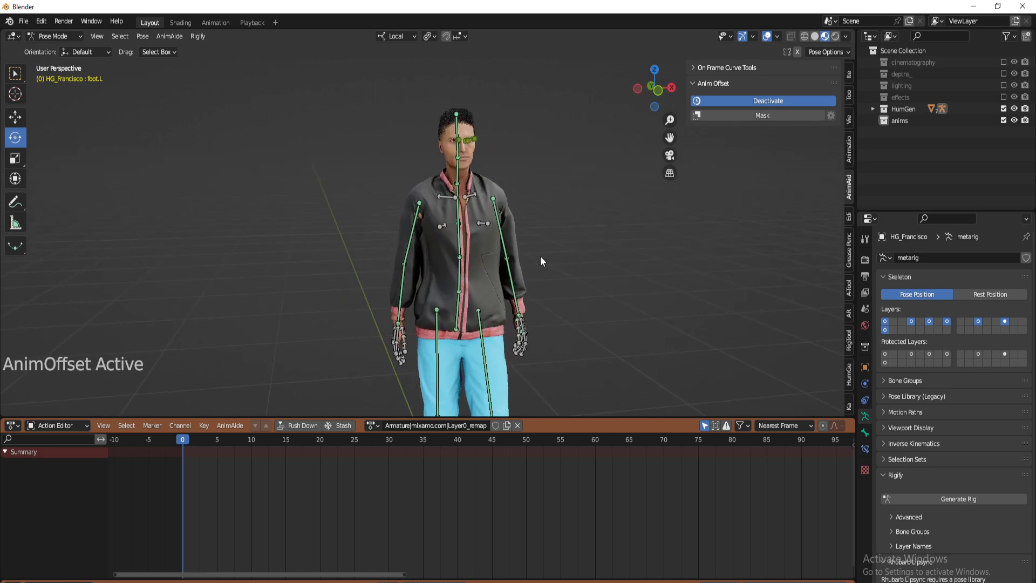
shift+middle_drag(532, 195, 523, 228)
Deactivate Anim Offset, hide the viewport overlays, and play back the animation
click(767, 102)
key(space)
key(space)
drag(457, 444, 412, 503)
click(766, 36)
middle_drag(604, 302, 546, 295)
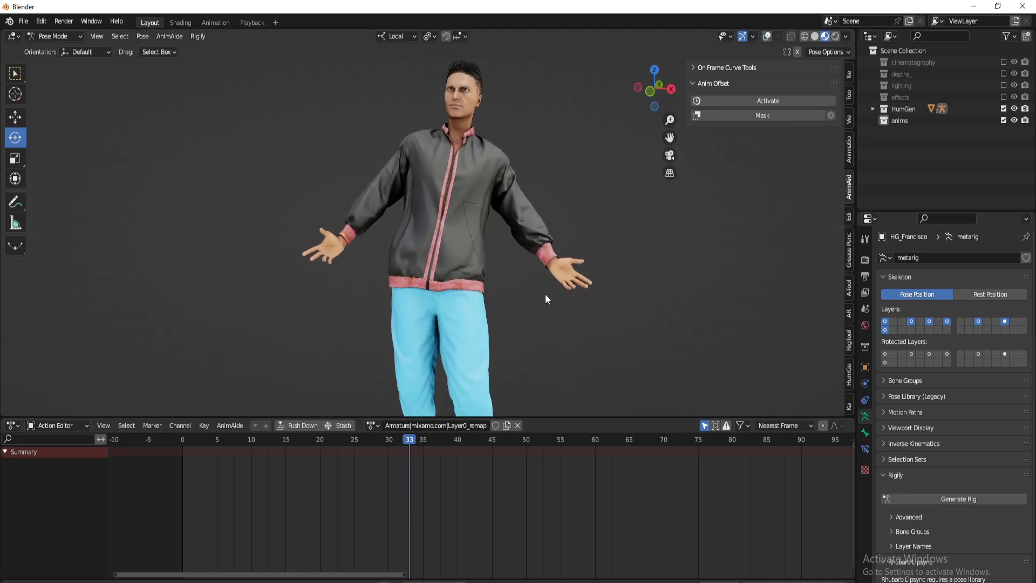
key(space)
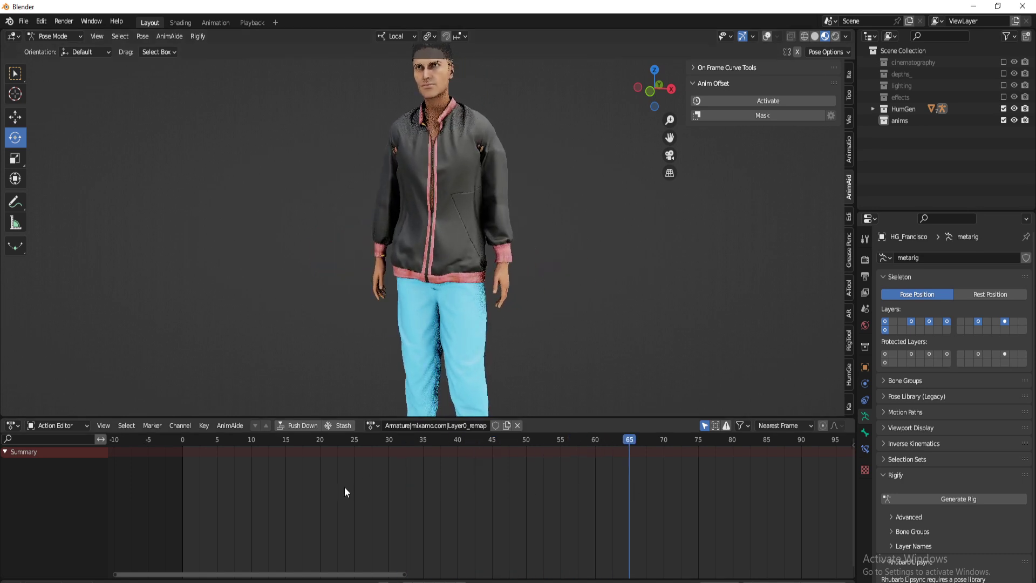
Show the viewport overlays again and select the HG_Body mesh in Object Mode
scroll(497, 283, up, 4)
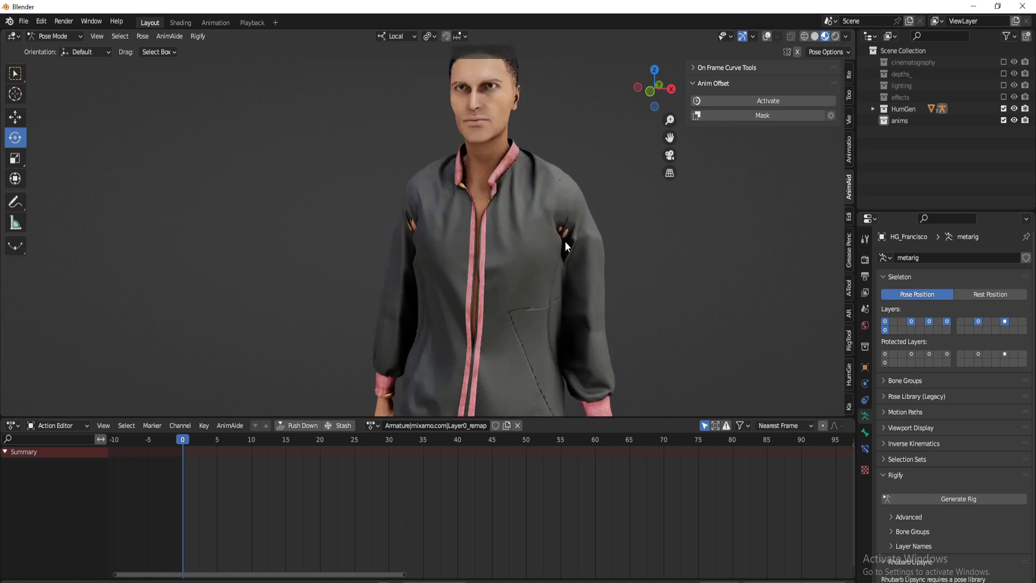
shift+middle_drag(510, 281, 497, 214)
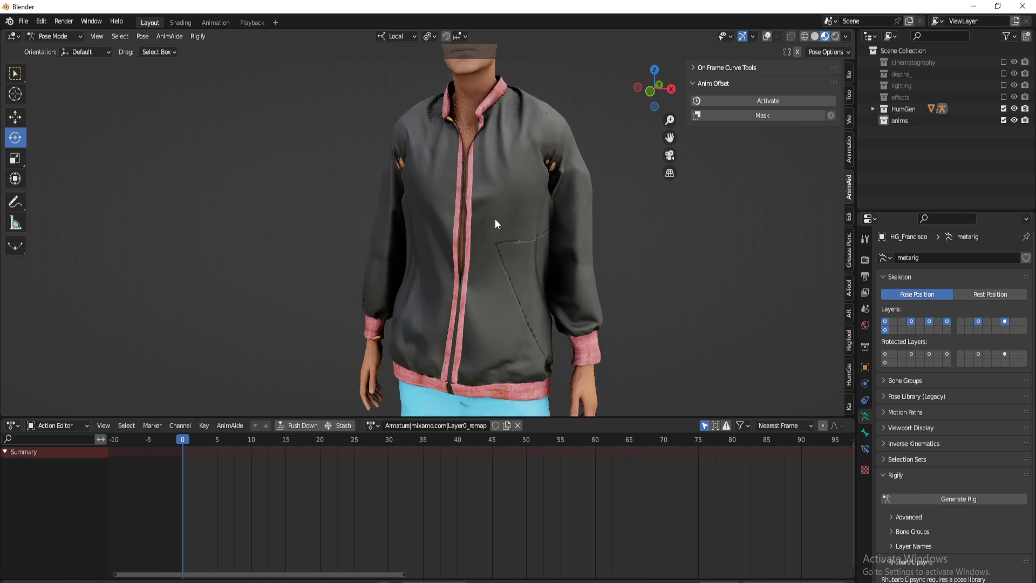
click(769, 34)
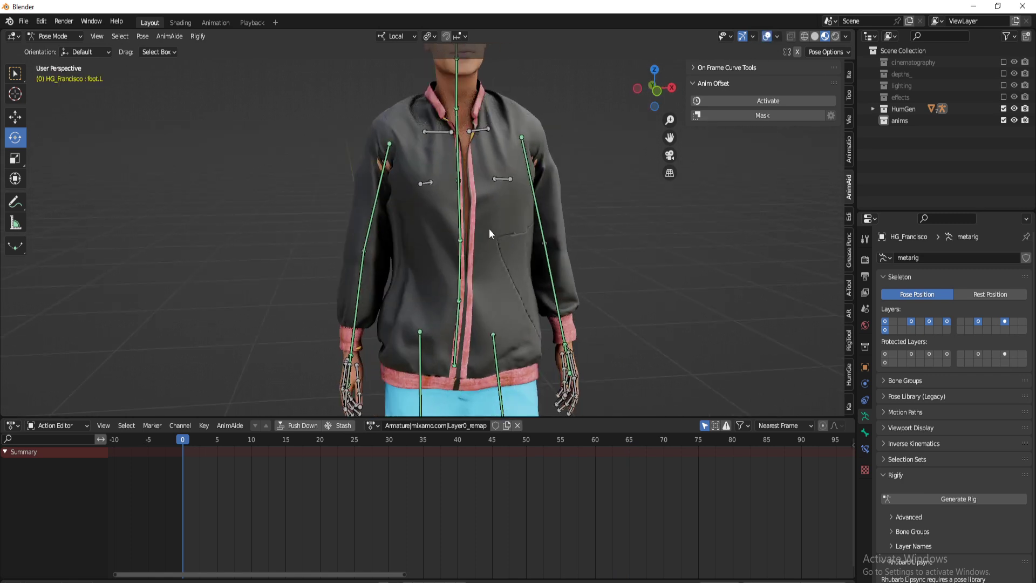
click(489, 228)
shift+middle_drag(589, 253, 532, 236)
key(ctrl+s)
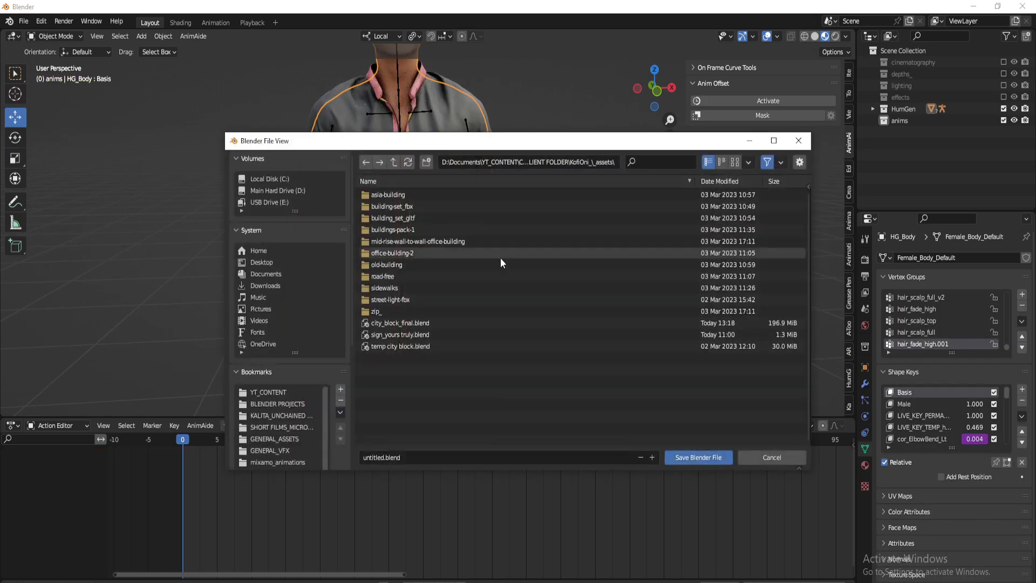
click(769, 460)
Add a Mask modifier to HG_Body using the inverted vertex group mask_lower_long
shift+middle_drag(359, 221, 400, 105)
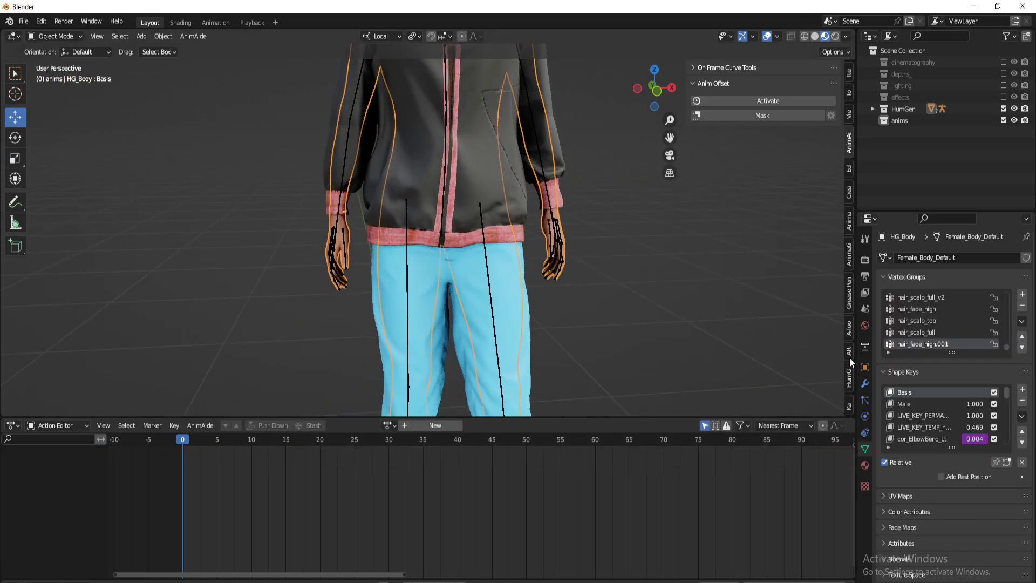
click(866, 384)
click(957, 283)
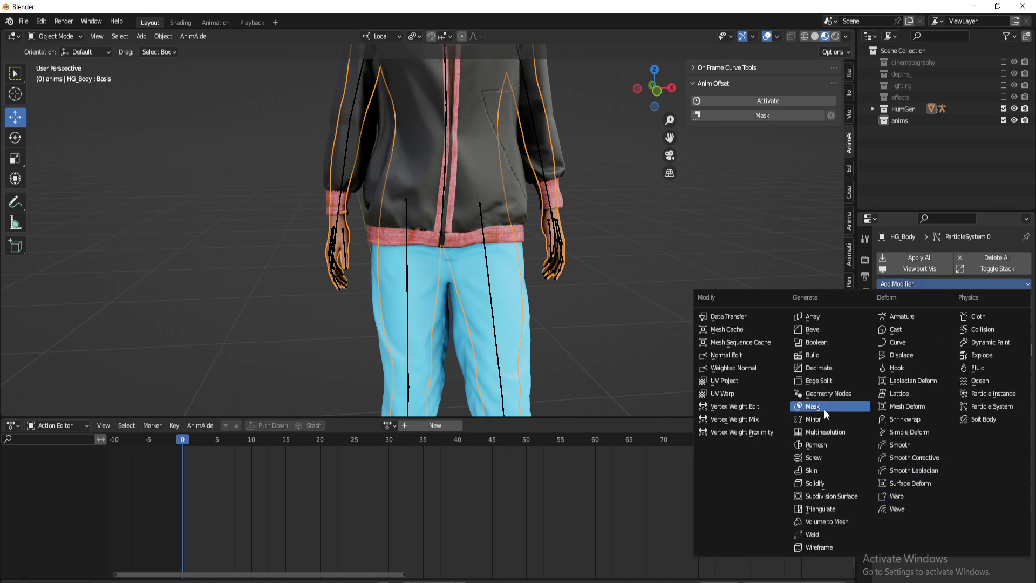
key(Return)
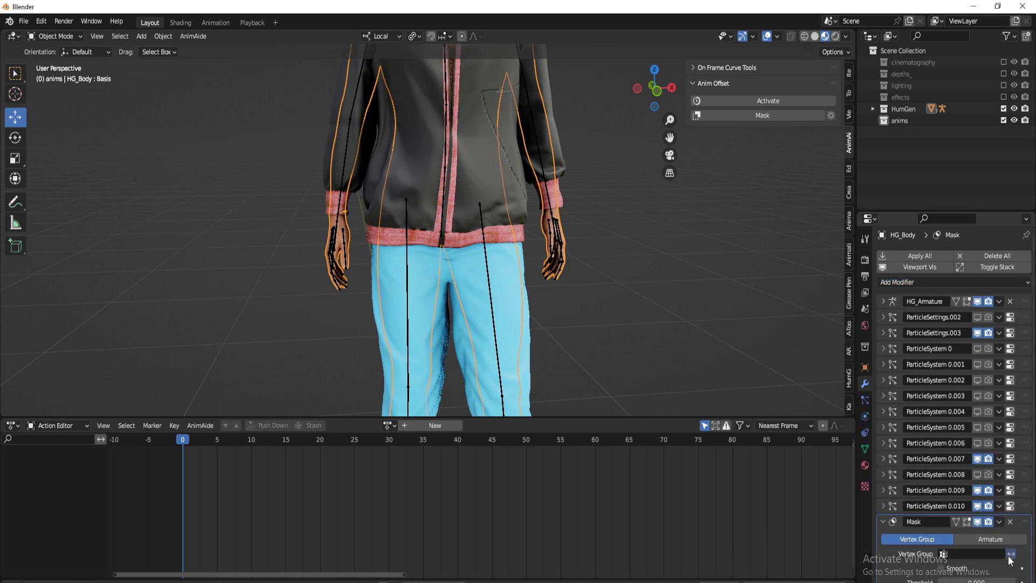
click(965, 558)
text(lonm)
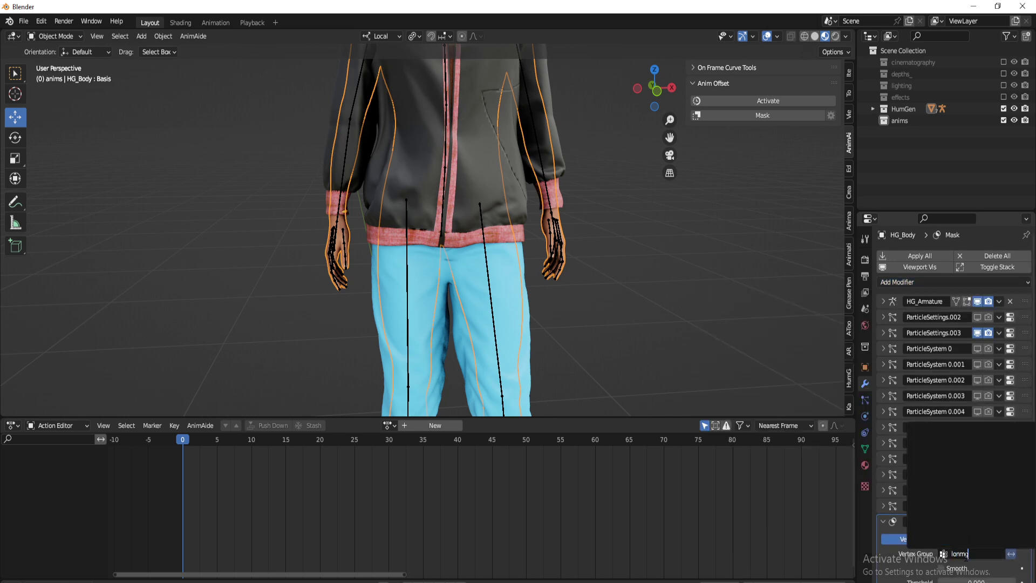
key(BackSpace)
text(g)
click(934, 444)
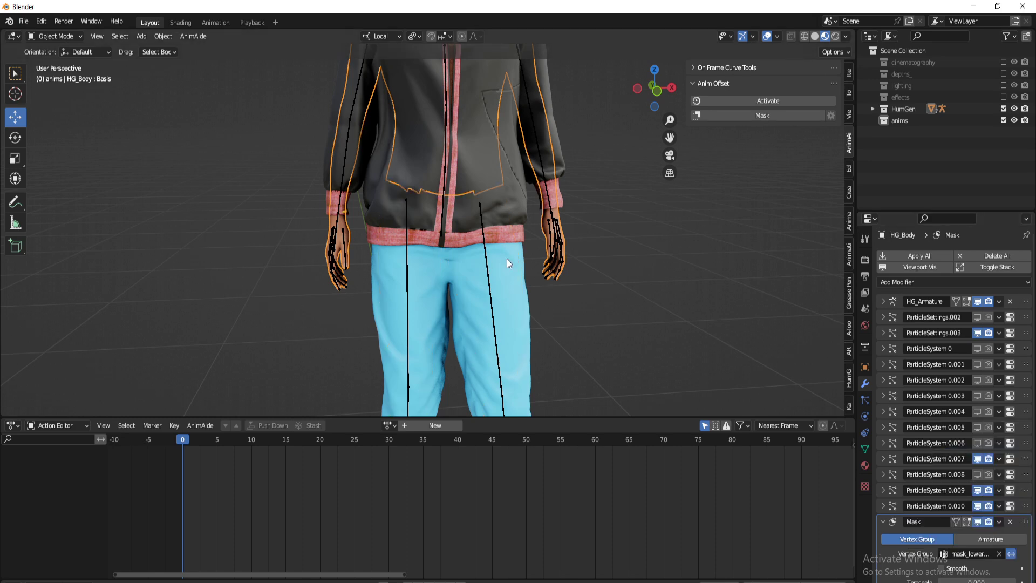
Examine how the masked body fits under the pants and jacket
scroll(507, 258, down, 2)
shift+middle_drag(440, 335, 450, 297)
scroll(479, 221, up, 2)
middle_drag(426, 237, 451, 263)
click(477, 193)
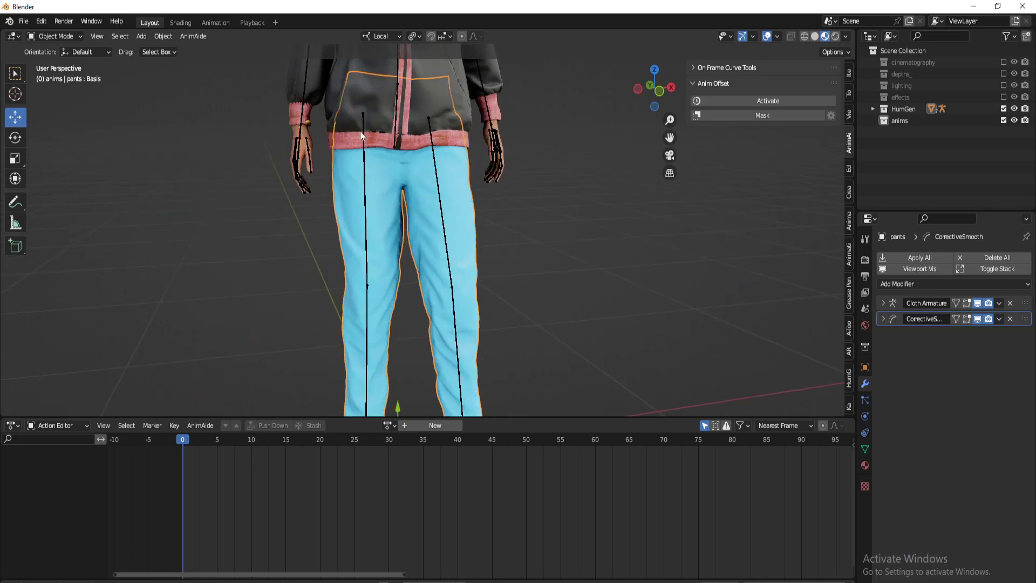
click(305, 134)
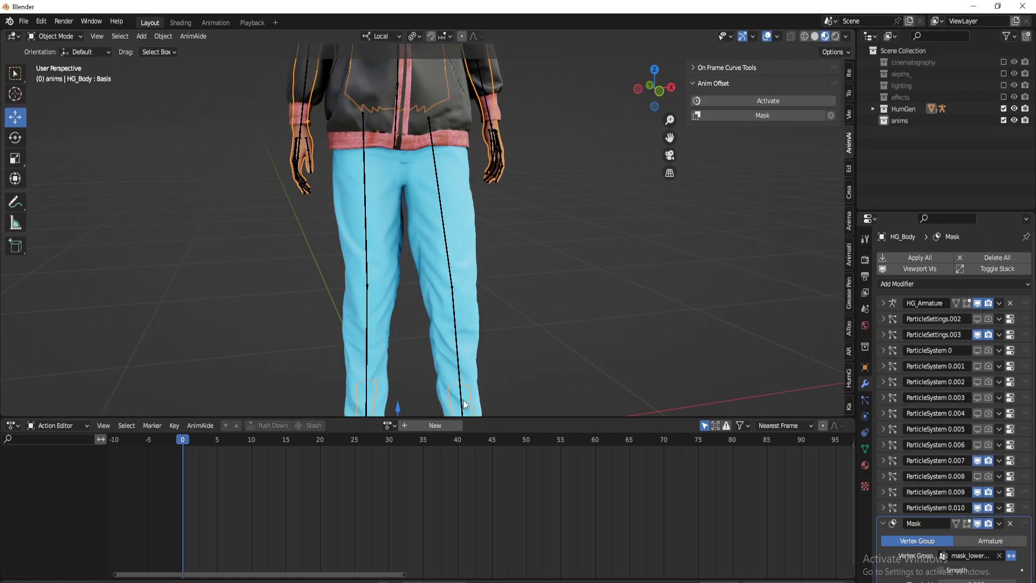
shift+middle_drag(498, 111, 514, 297)
middle_drag(543, 263, 517, 245)
key(alt+a)
middle_drag(427, 221, 455, 227)
click(465, 96)
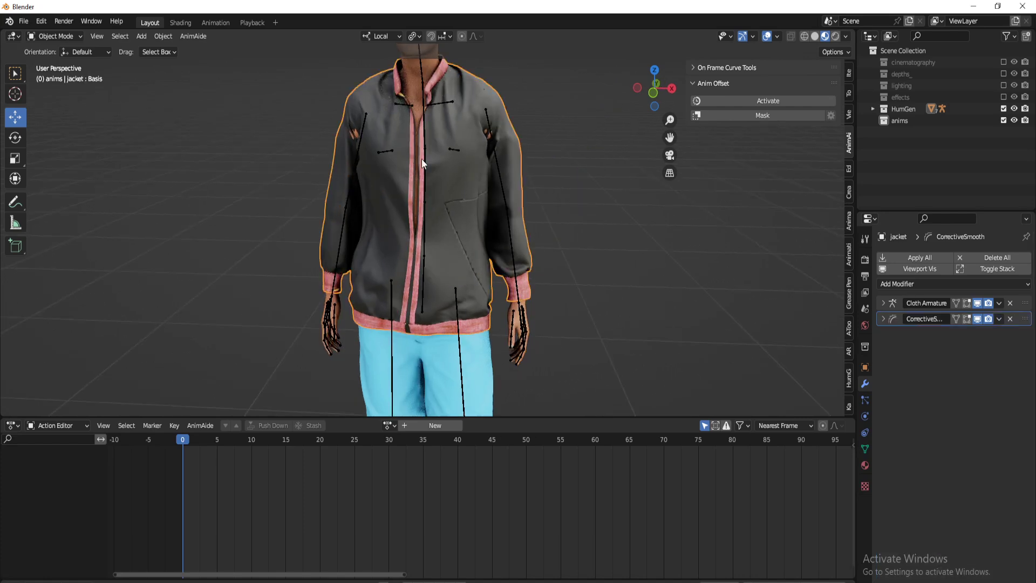
Select HG_Body and add a second Mask modifier using the inverted vertex group mask_arms_long
click(434, 60)
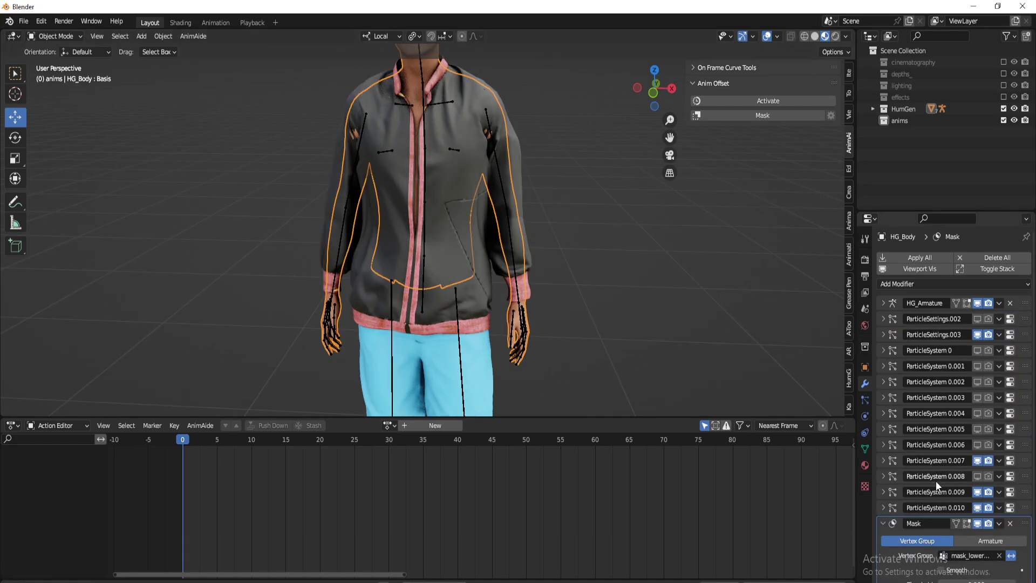
click(884, 523)
click(918, 284)
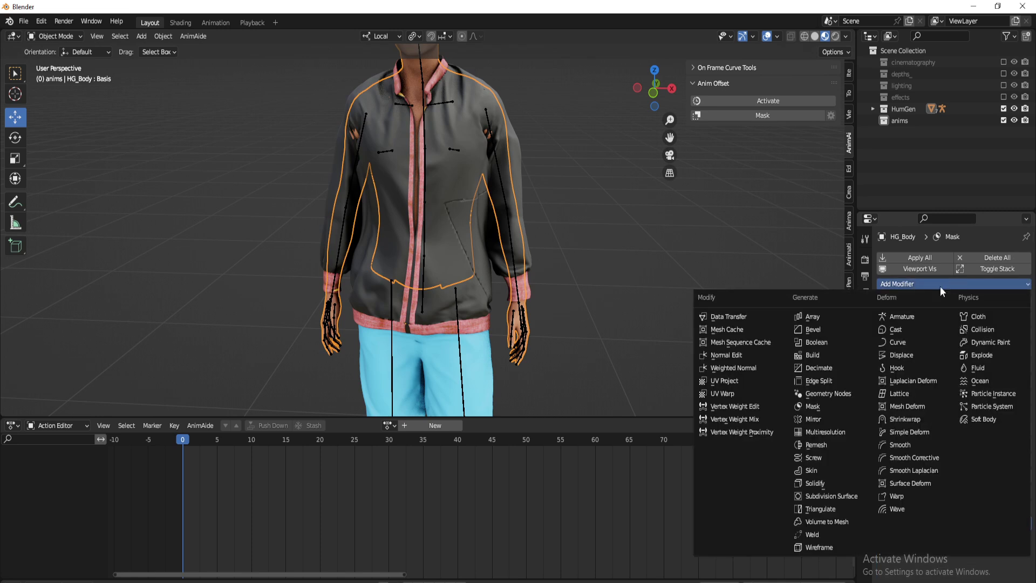
click(819, 413)
scroll(972, 519, down, 1)
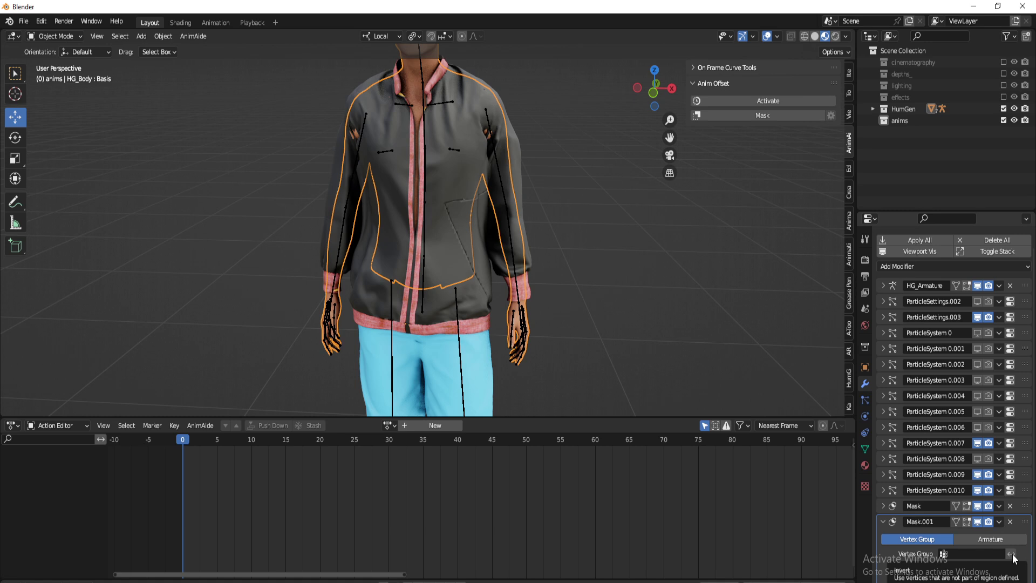
click(1012, 554)
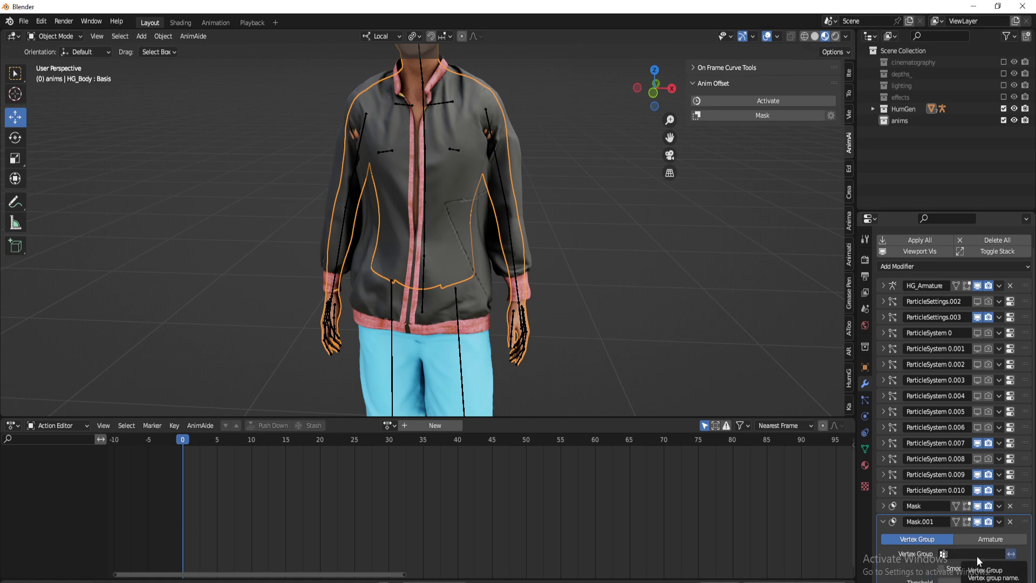
click(978, 554)
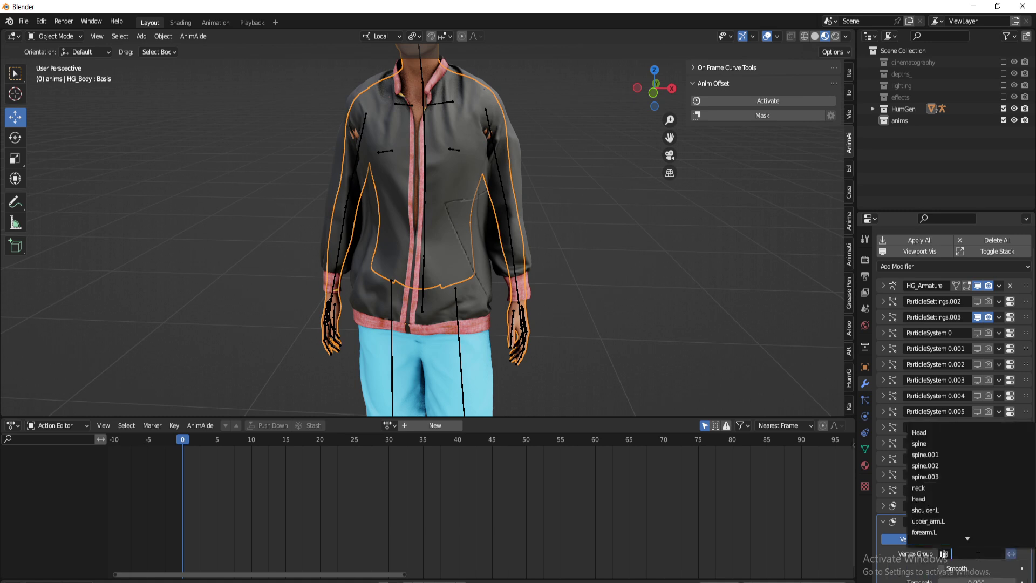
text(long)
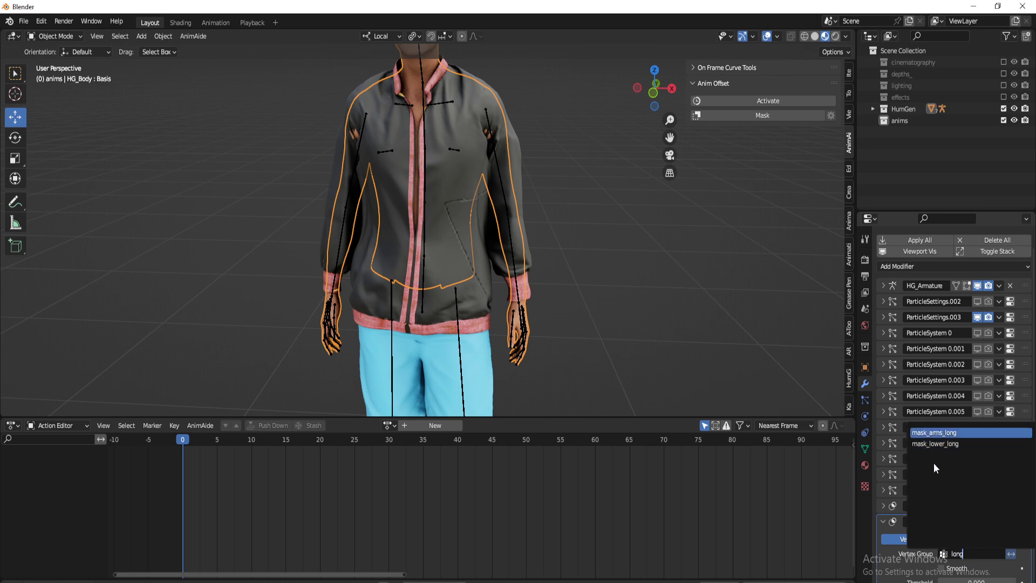
key(Return)
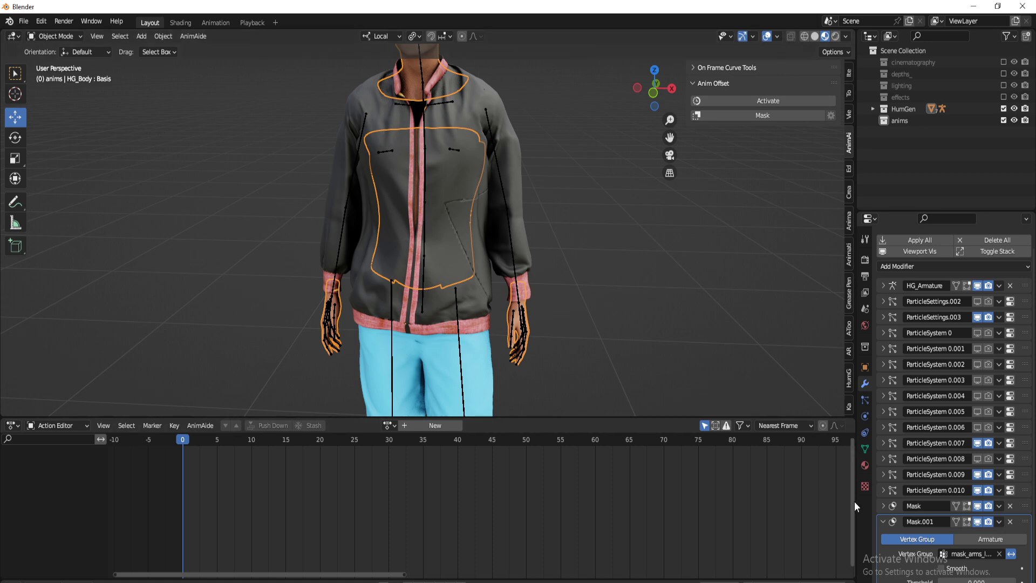
click(883, 521)
Check the HG_Body mesh in Edit Mode from the side and return to Object Mode
key(Tab)
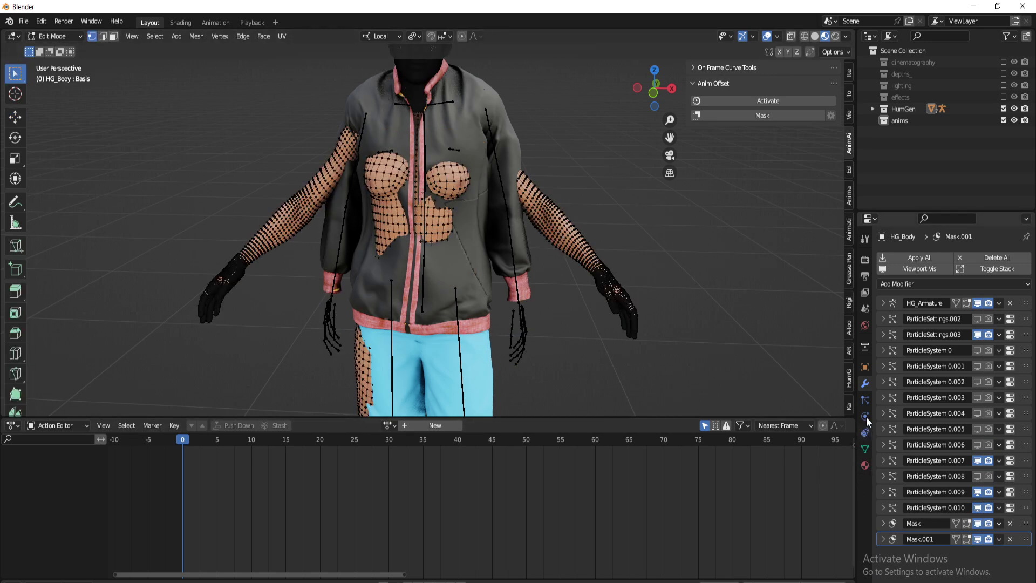
middle_drag(576, 249, 464, 187)
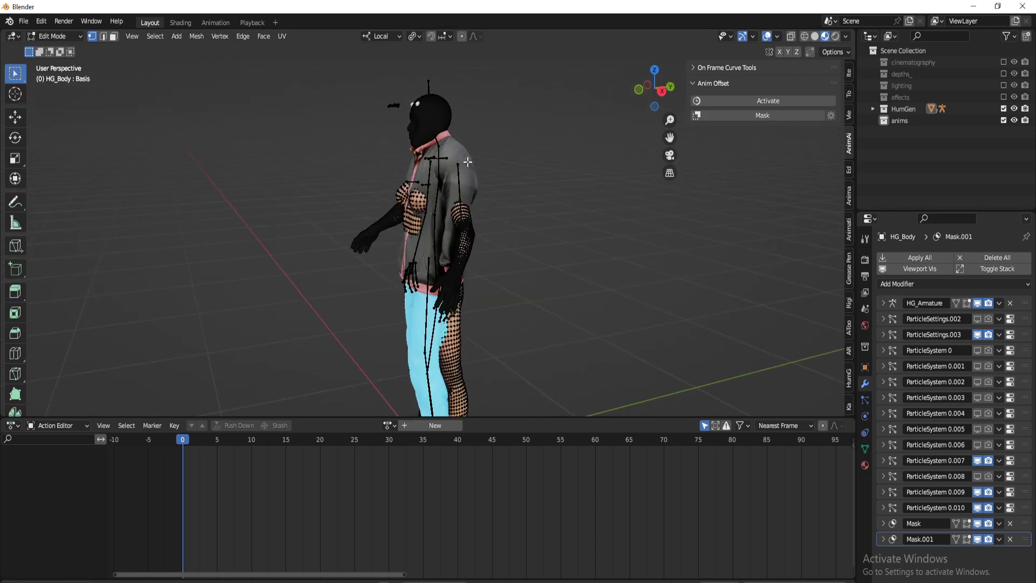
key(Tab)
click(471, 168)
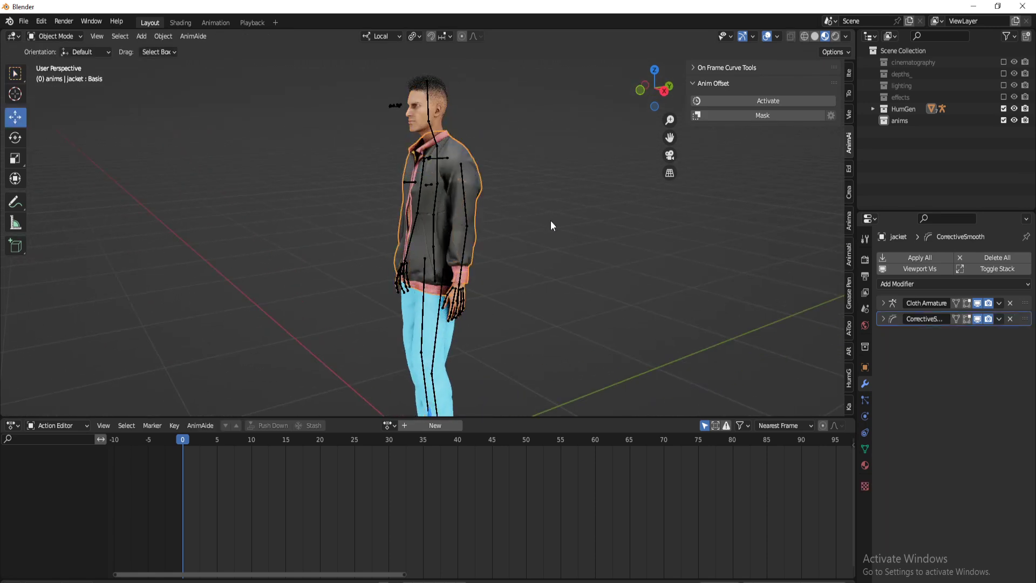
Select the HG_Francisco armature, protect its remapped Mixamo action with a fake user, and clean up the file's unused data
click(395, 105)
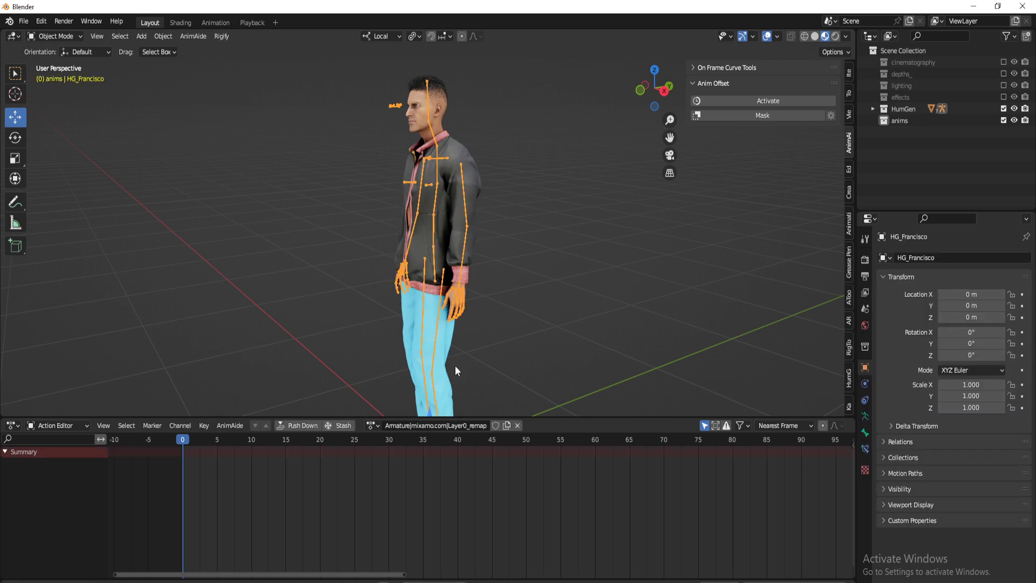
click(495, 426)
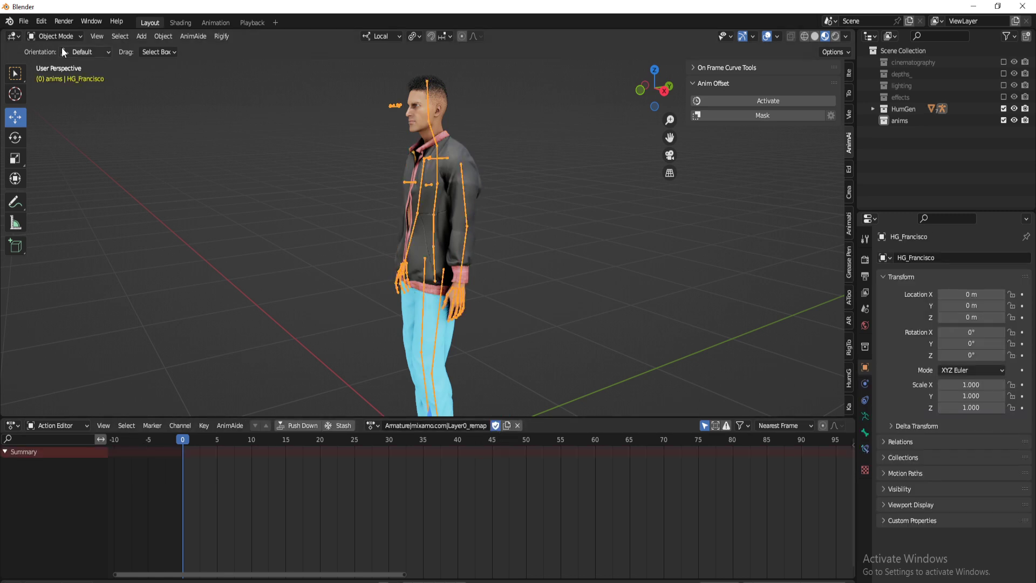
click(24, 21)
mouse_move(43, 218)
click(160, 246)
click(373, 425)
click(373, 423)
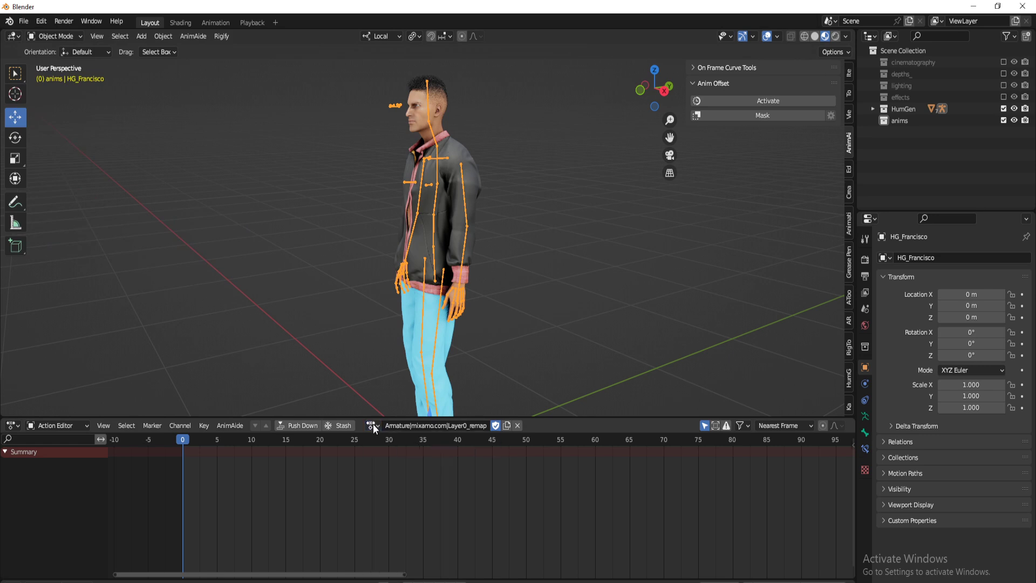
Unlink the action from the armature and clear its bone rotations in Pose Mode, returning to Object Mode
click(517, 425)
key(ctrl+Tab)
key(alt+r)
middle_drag(509, 206, 542, 205)
key(ctrl+Tab)
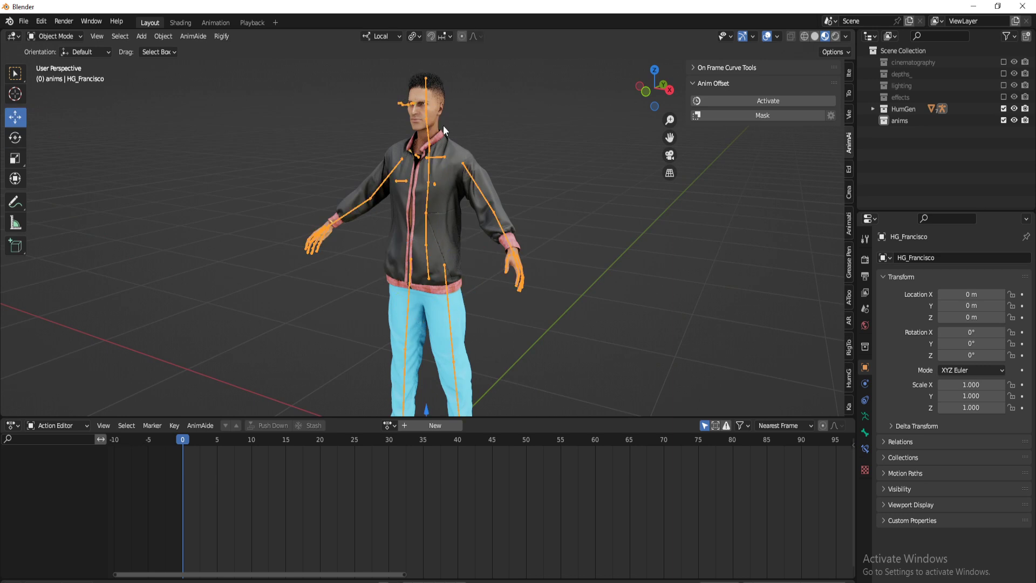
Hide the jacket, open the HG_Body mesh in Edit Mode and show its vertex groups
click(458, 155)
key(h)
click(443, 138)
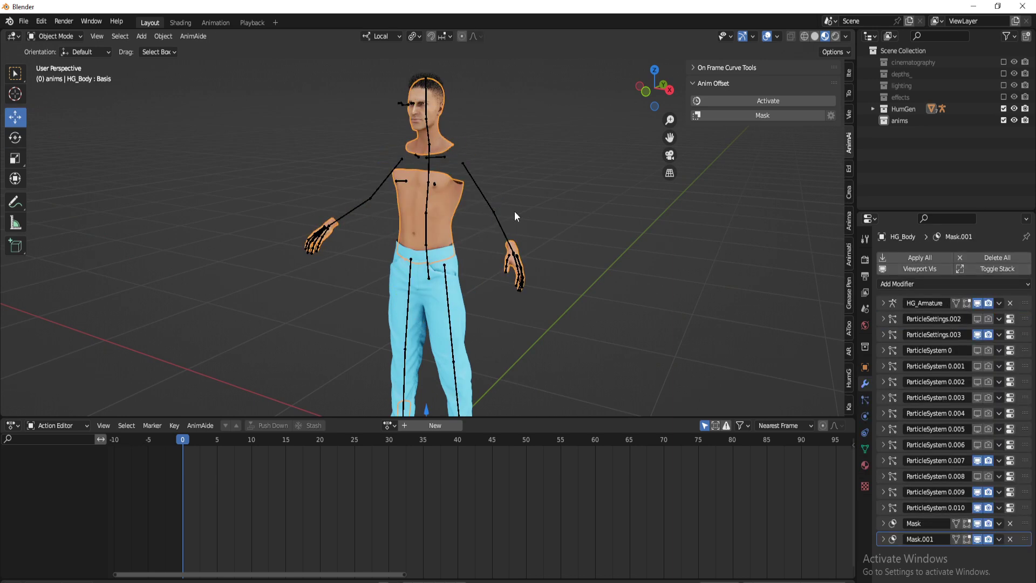
key(Tab)
click(865, 448)
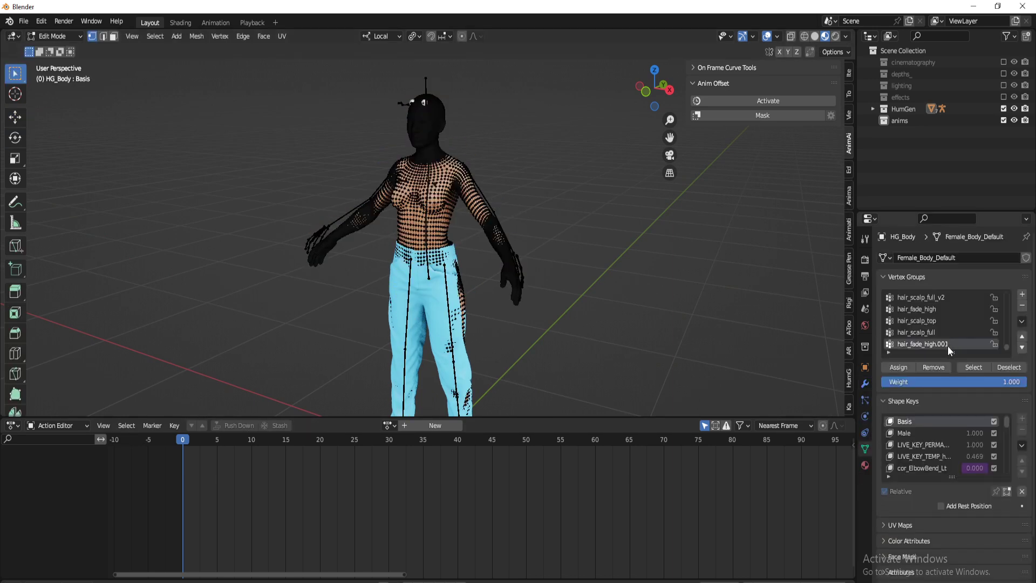
Filter HG_Body's vertex groups by "mask" and select the vertices assigned to mask_arms_long
click(889, 353)
click(919, 362)
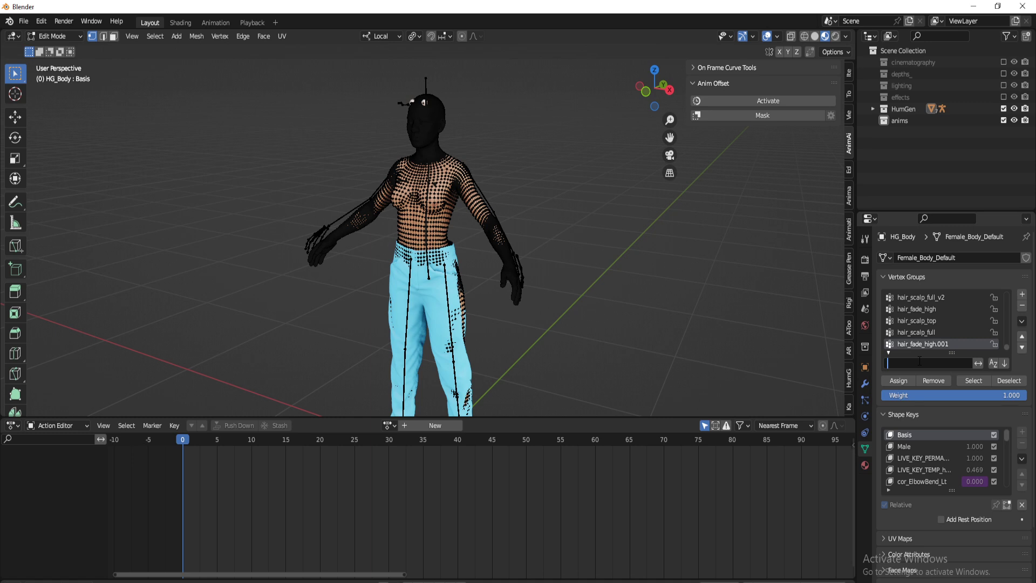
text(mask)
scroll(931, 328, down, 1)
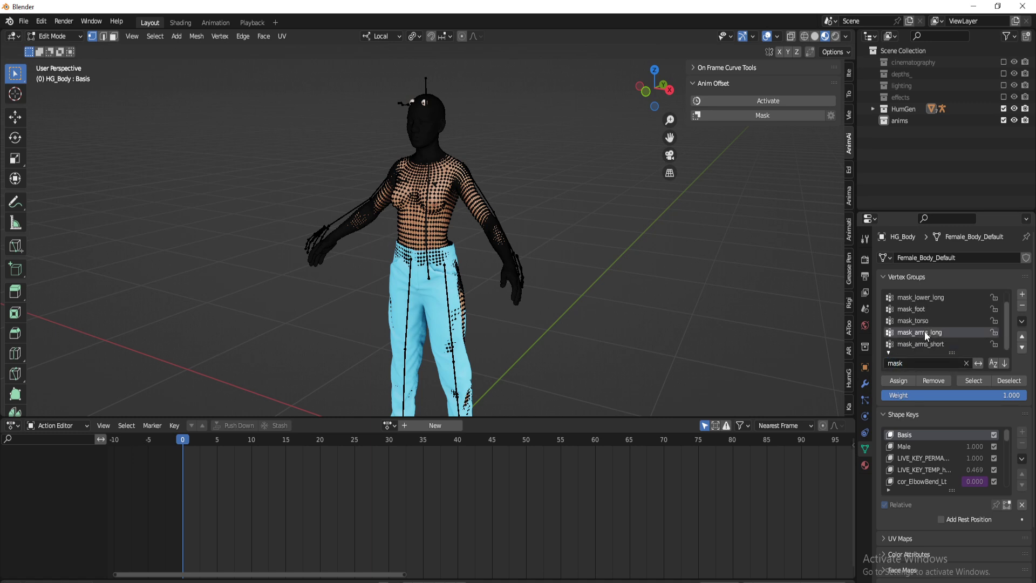
click(973, 381)
middle_drag(443, 216, 496, 371)
scroll(434, 198, up, 5)
scroll(434, 198, up, 2)
scroll(492, 372, up, 2)
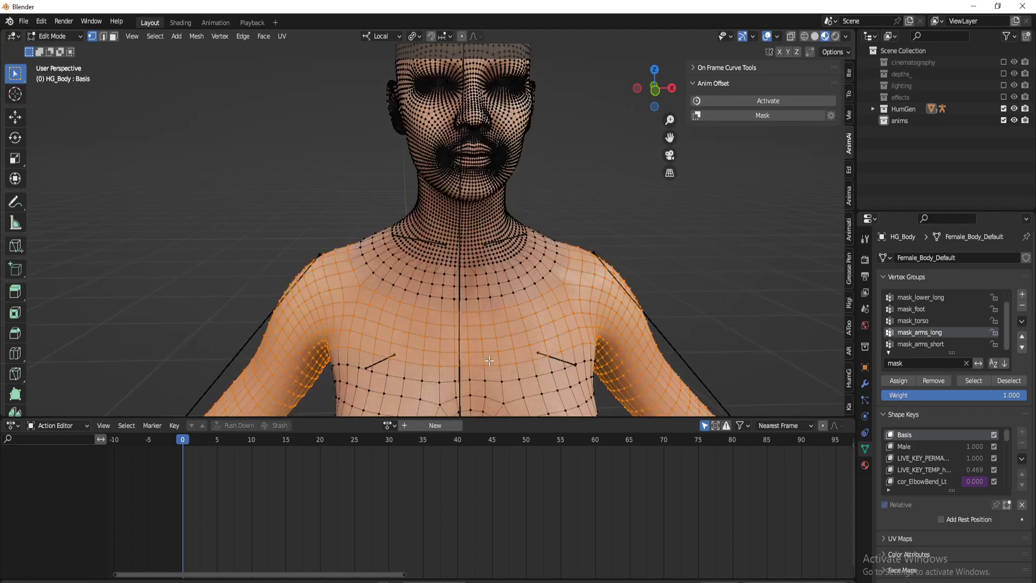
In solid shading, remove the central chest vertices from the mask_arms_long group and return to Object Mode
key(z)
click(551, 361)
shift+middle_drag(494, 375, 497, 348)
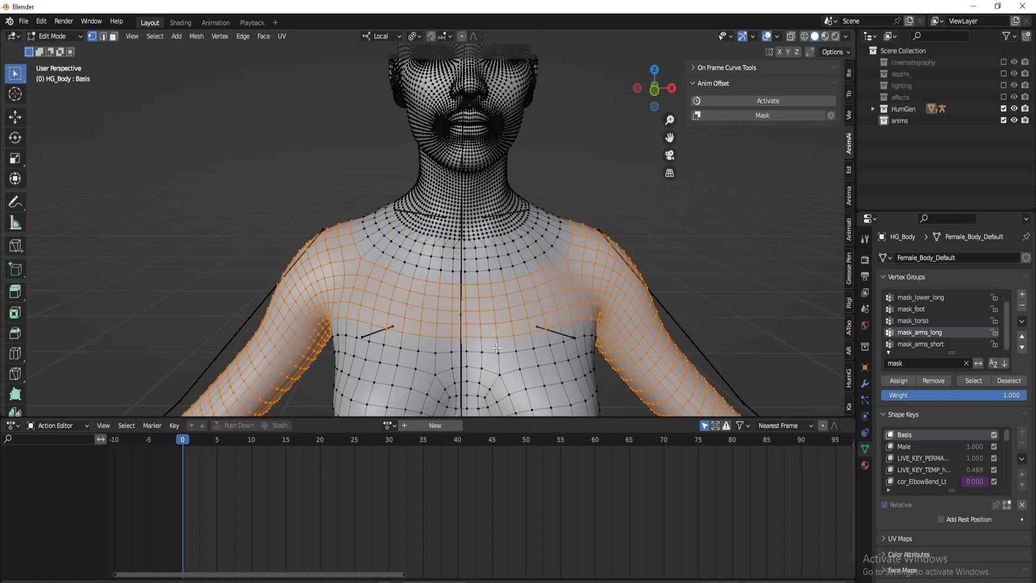
click(931, 384)
mouse_move(546, 268)
middle_down()
mouse_move(561, 308)
mouse_move(537, 312)
mouse_move(527, 332)
mouse_move(464, 305)
mouse_move(429, 330)
mouse_move(452, 319)
mouse_move(408, 287)
mouse_move(420, 311)
mouse_move(403, 272)
middle_up()
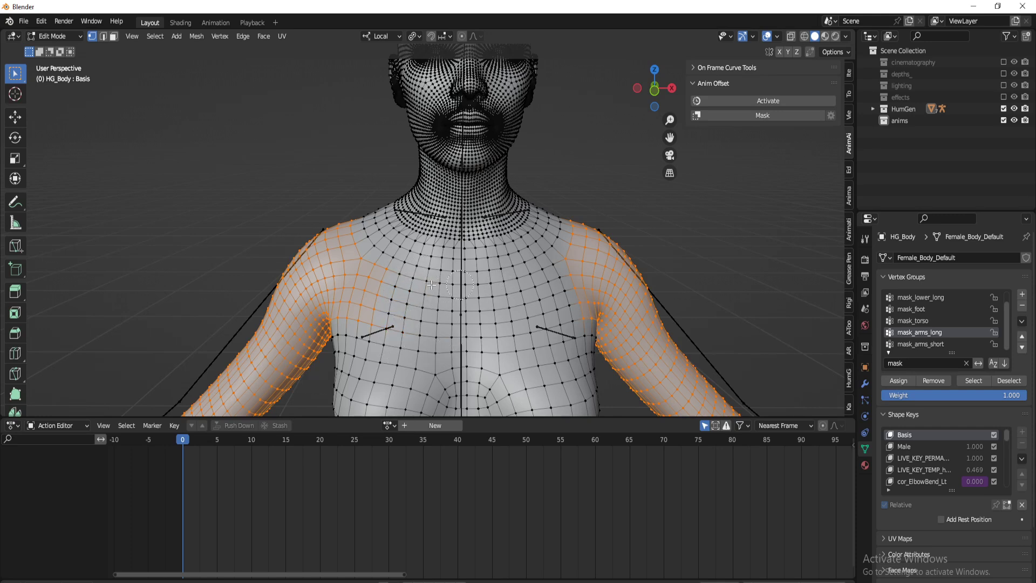
right_click(547, 295)
key(c)
mouse_move(549, 278)
mouse_down()
mouse_move(565, 311)
mouse_move(536, 309)
mouse_up()
mouse_move(526, 275)
middle_down()
mouse_move(539, 334)
mouse_move(543, 300)
middle_up()
drag(540, 281, 552, 332)
mouse_move(538, 290)
middle_down()
mouse_move(539, 324)
mouse_move(561, 352)
middle_up()
right_click(561, 352)
key(Tab)
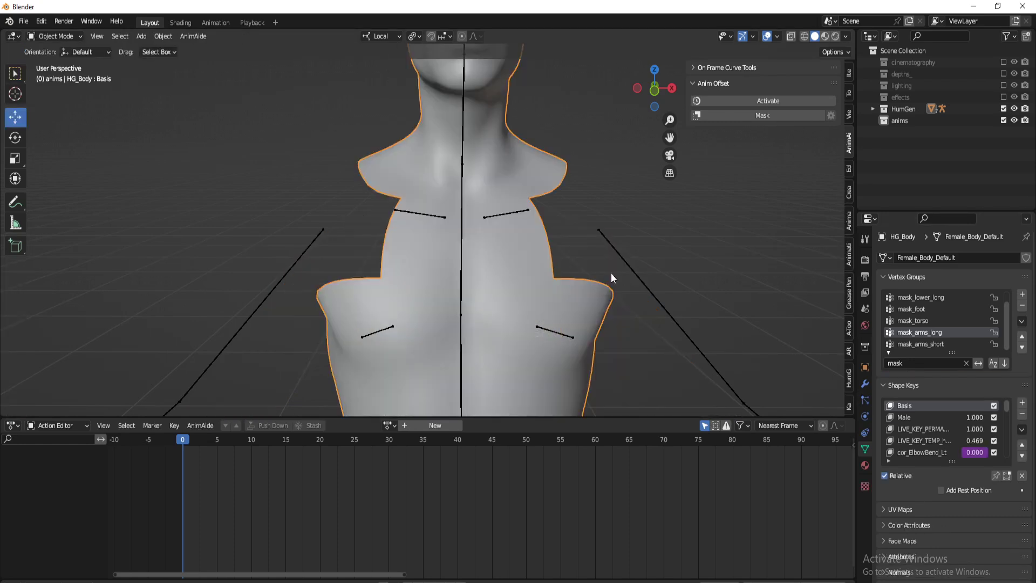
Unhide the jacket under HG_Francisco in the HumGen collection and deselect everything
click(873, 108)
click(883, 121)
scroll(960, 156, down, 2)
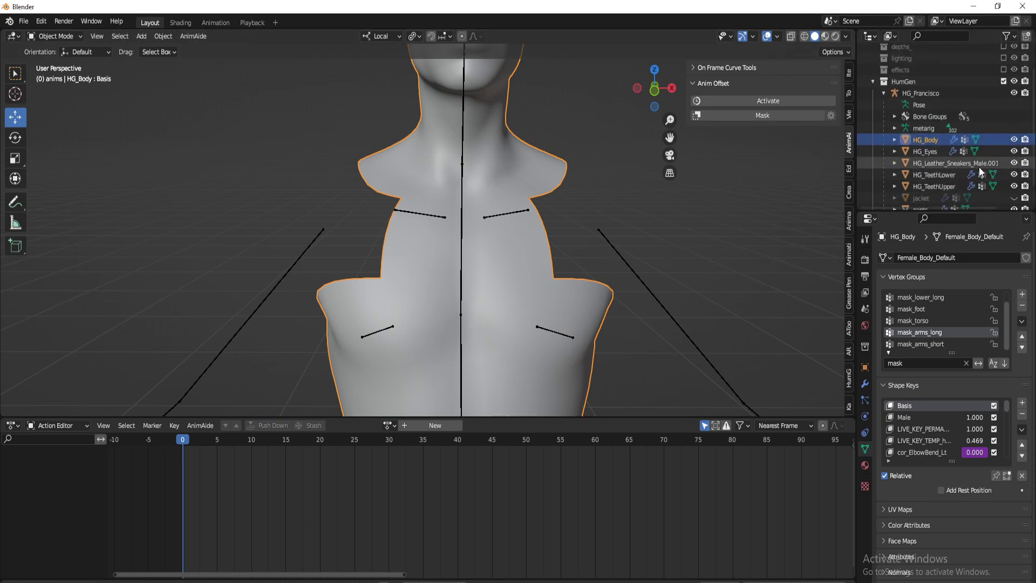
click(1014, 198)
scroll(679, 218, down, 3)
key(alt+a)
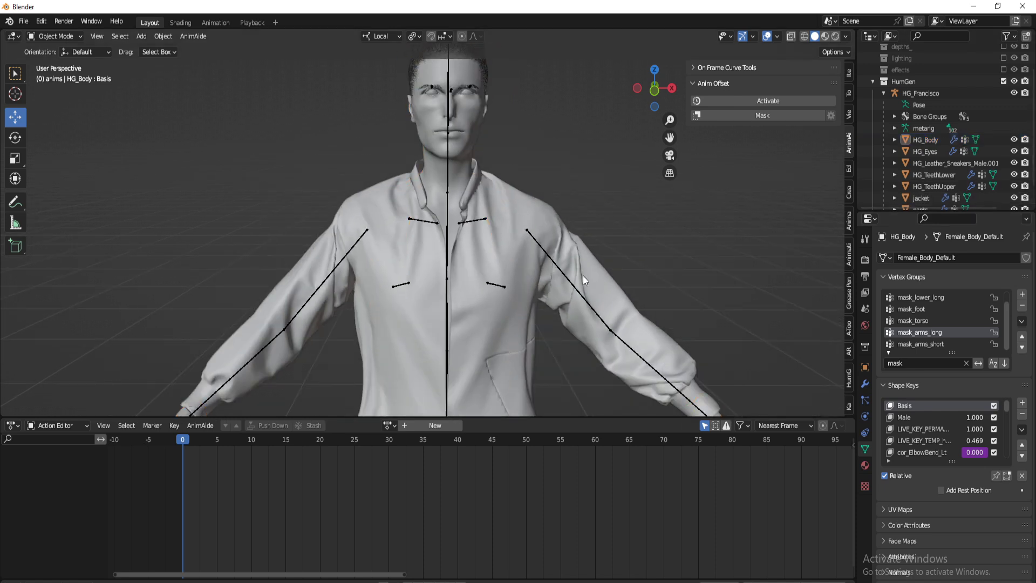
Restore Material Preview shading and assign the Armature|mixamo.com|Layer0_remap action to the HG_Francisco armature
middle_drag(556, 276, 570, 262)
key(z)
key(2)
click(550, 258)
scroll(543, 266, down, 5)
mouse_move(522, 289)
middle_down()
mouse_move(509, 302)
mouse_move(486, 252)
middle_up()
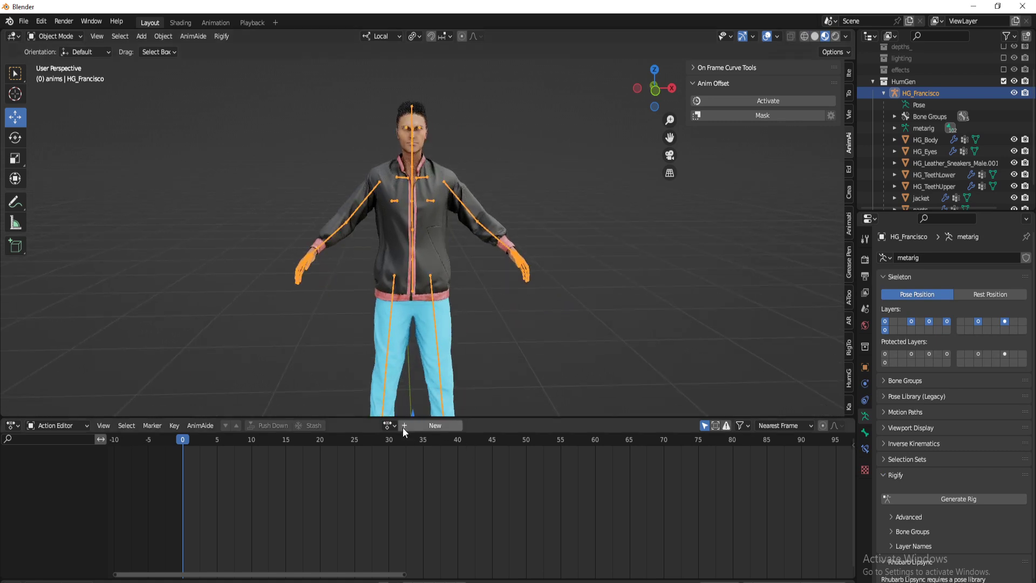
click(389, 425)
click(404, 442)
Play the animation with viewport overlays hidden, examine the jacket's chest and sleeves up close, and return to frame 0
key(space)
click(608, 186)
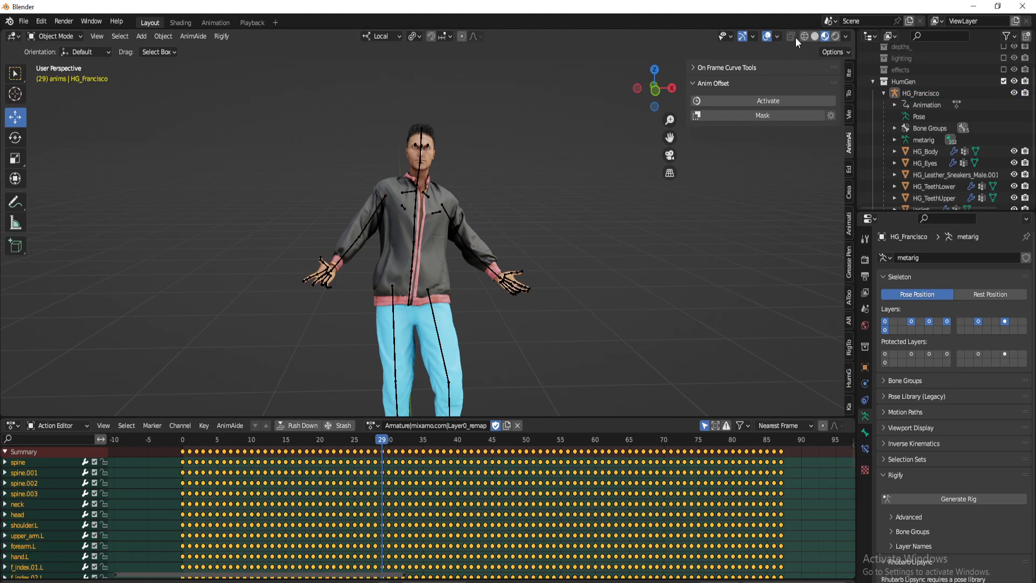
click(766, 37)
middle_drag(567, 286, 530, 292)
key(space)
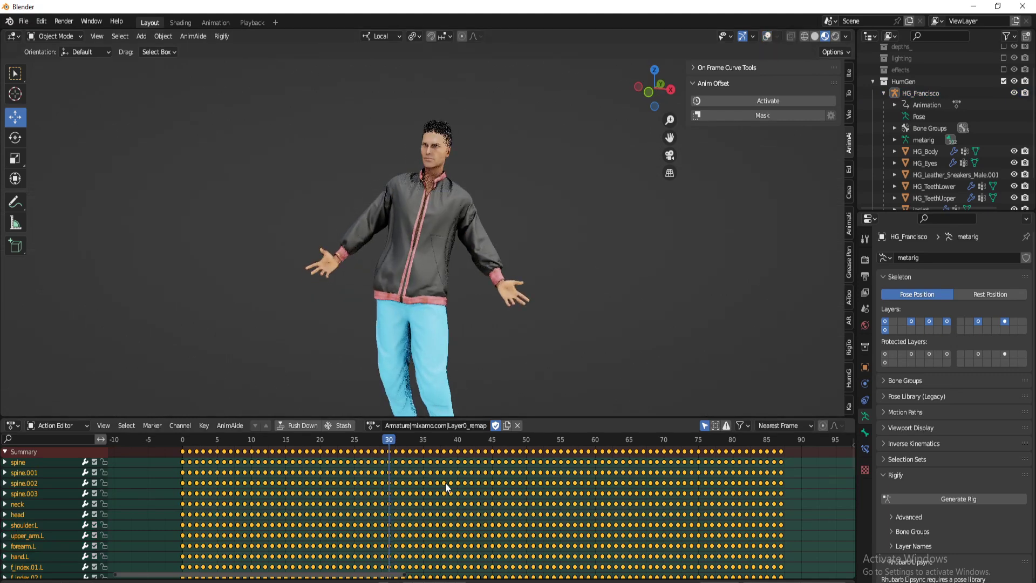
scroll(464, 189, up, 7)
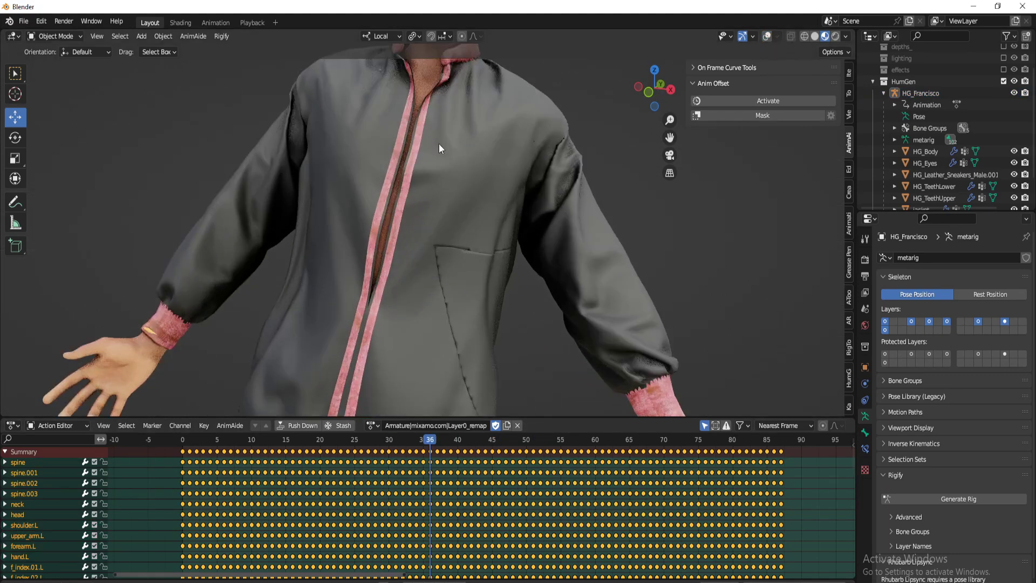
middle_drag(444, 154, 426, 146)
shift+right_drag(477, 526, 180, 511)
scroll(554, 211, down, 8)
middle_drag(497, 240, 460, 286)
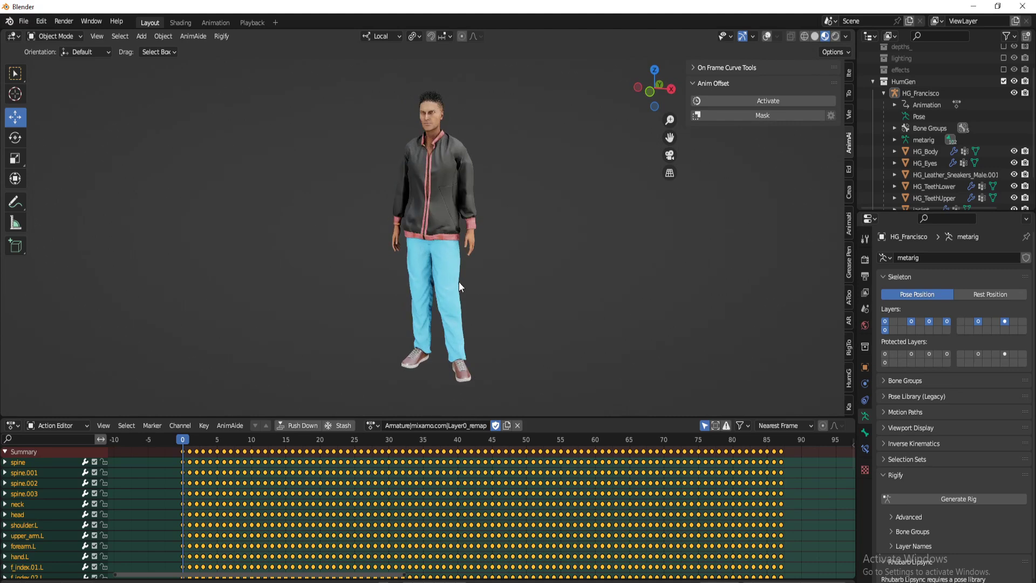